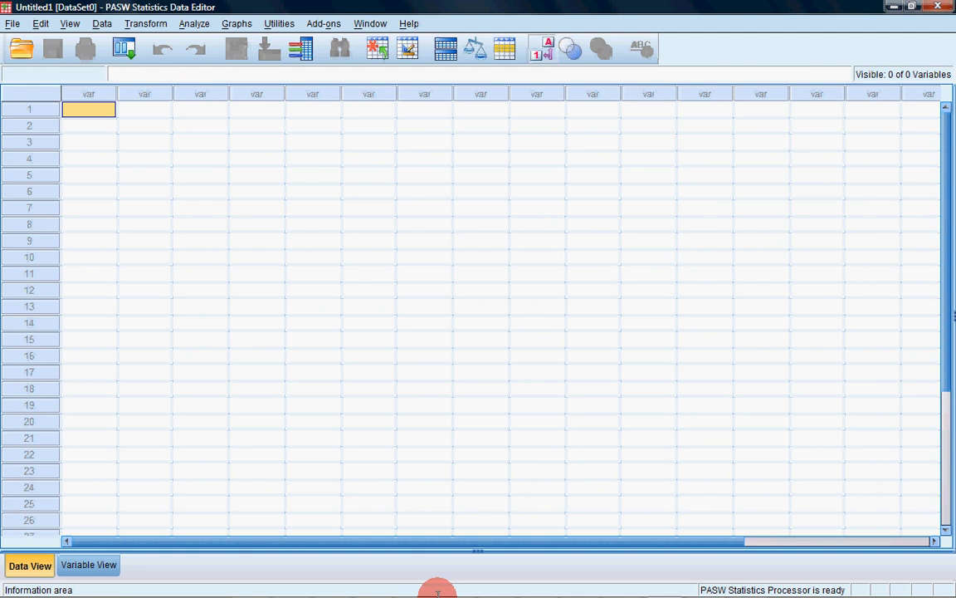
Step: Switch to the file explorer window that shows the SPSS example files folder
click(245, 587)
click(245, 586)
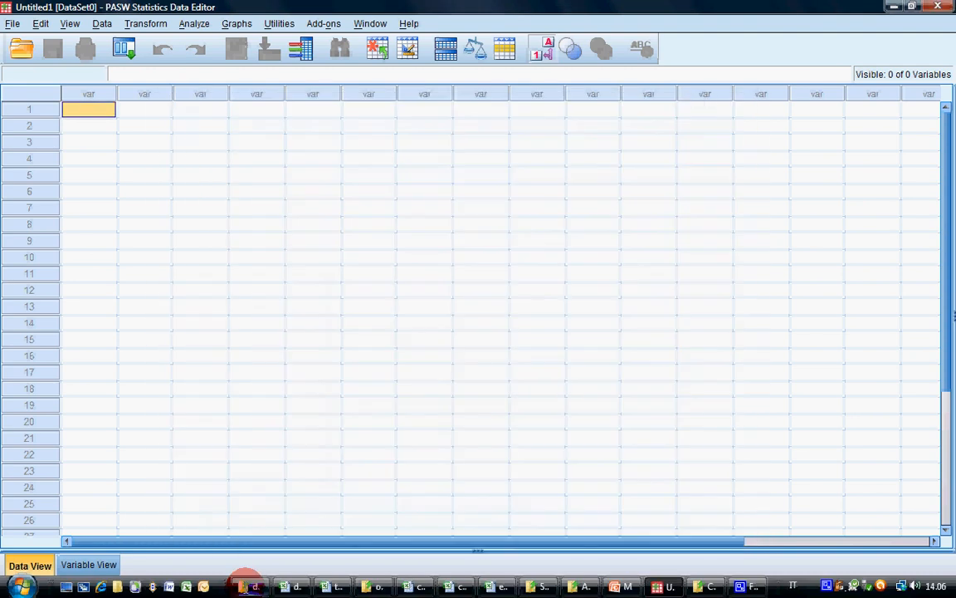
click(699, 586)
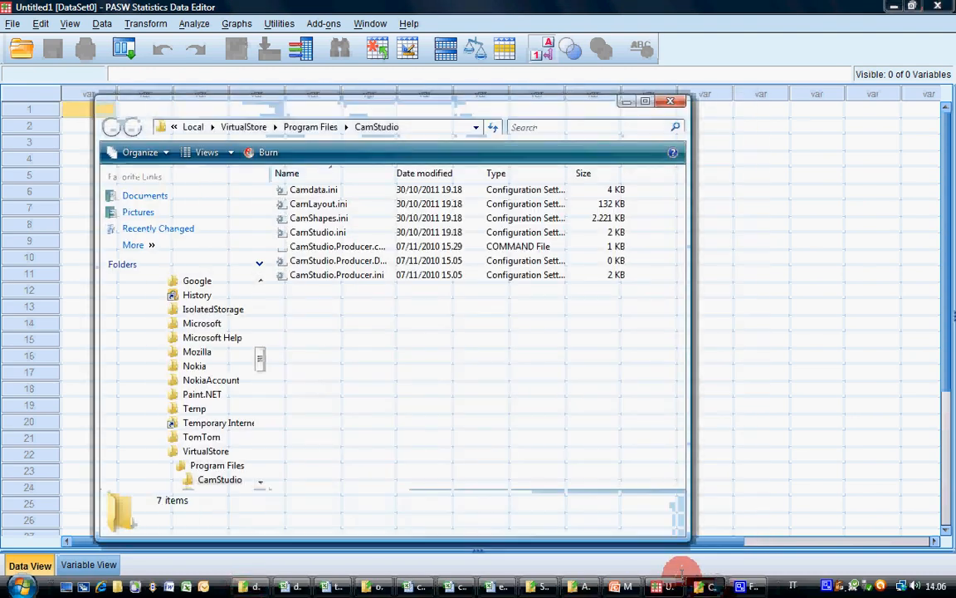
click(699, 586)
click(585, 584)
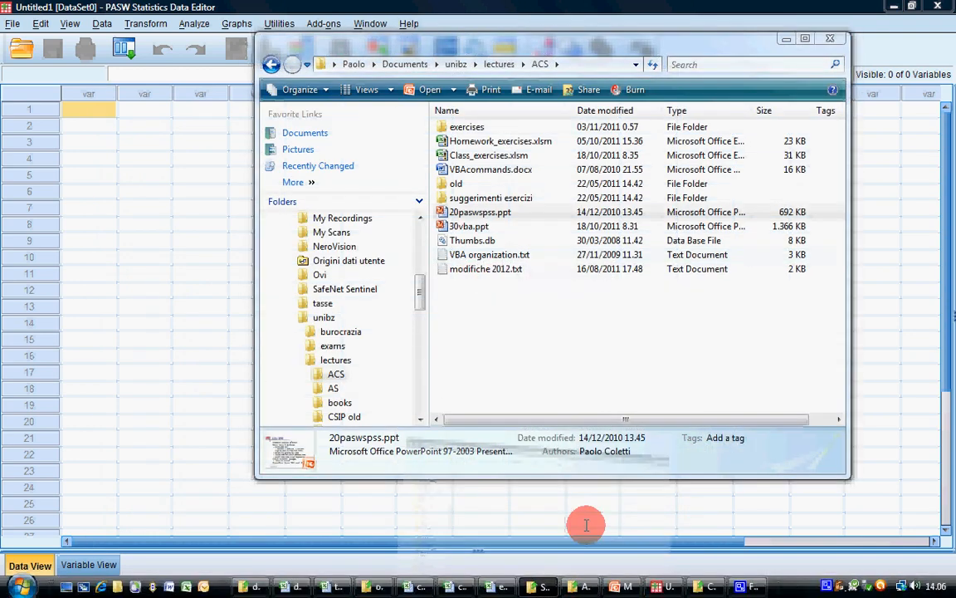
click(581, 580)
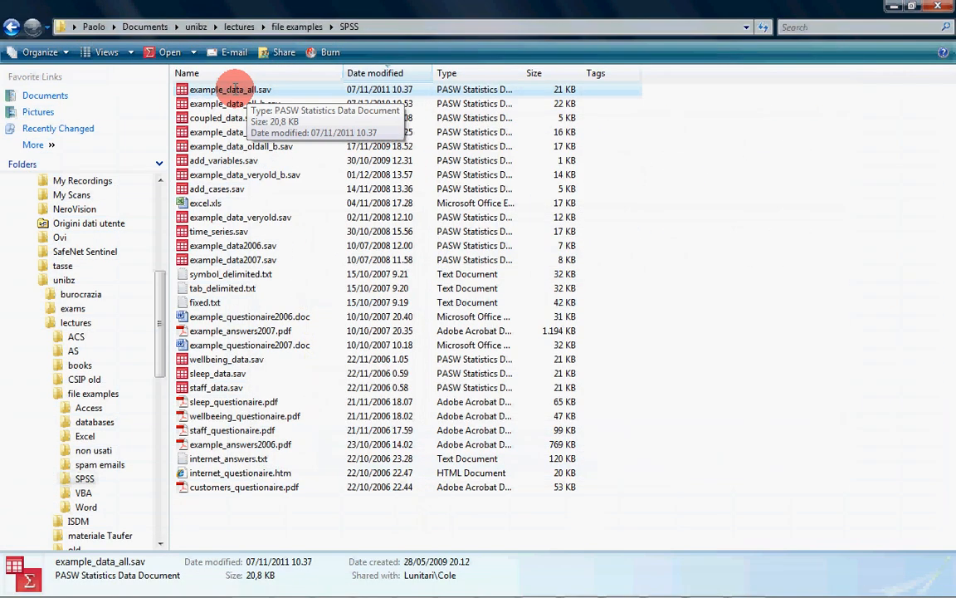
Step: Open example_data_all.sav from the SPSS folder in the PASW Statistics Data Editor
click(572, 568)
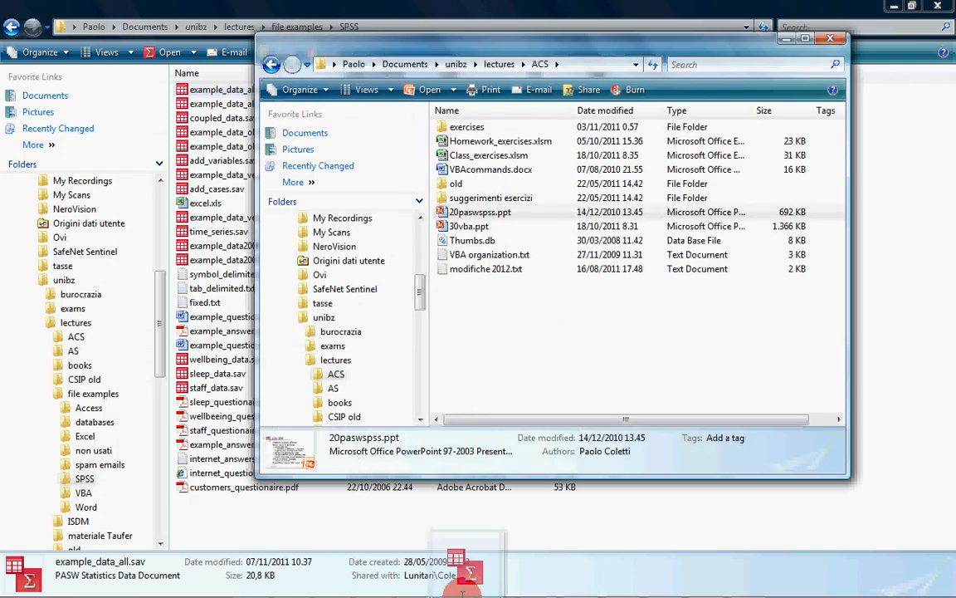
click(352, 572)
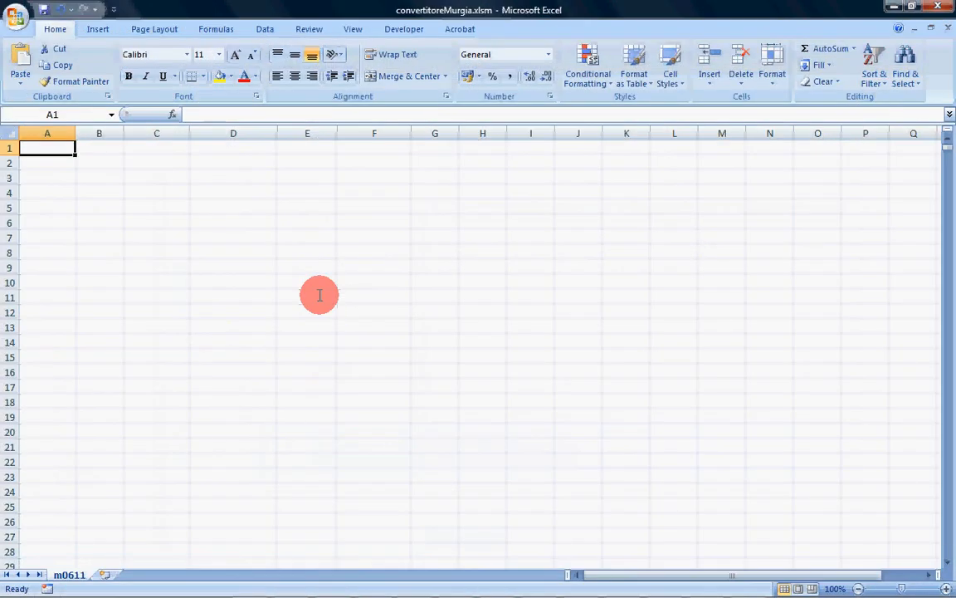
click(418, 575)
key(alt+Tab)
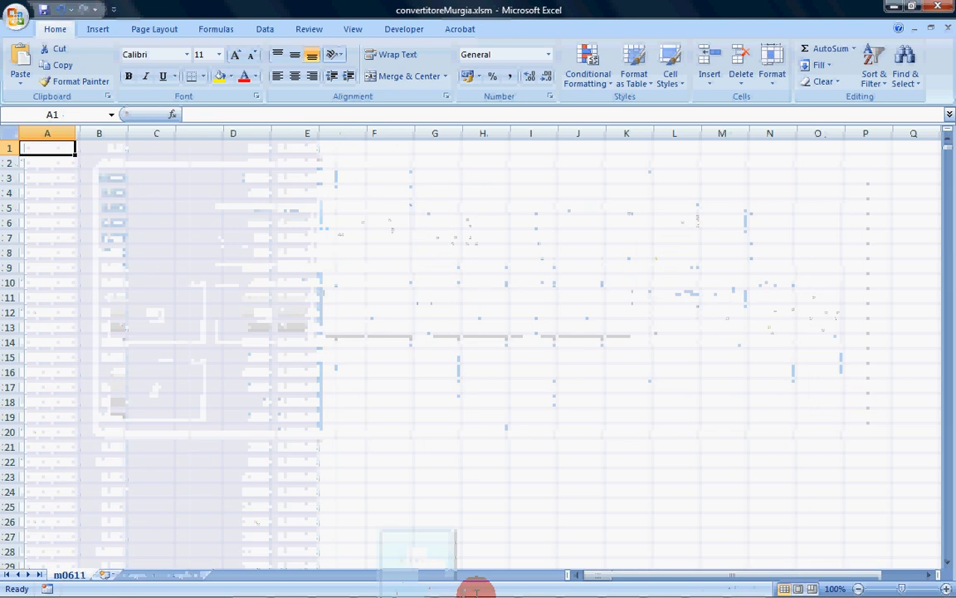
key(alt+Tab)
key(alt+Tab)
key(alt+Tab)
key(alt+Tab)
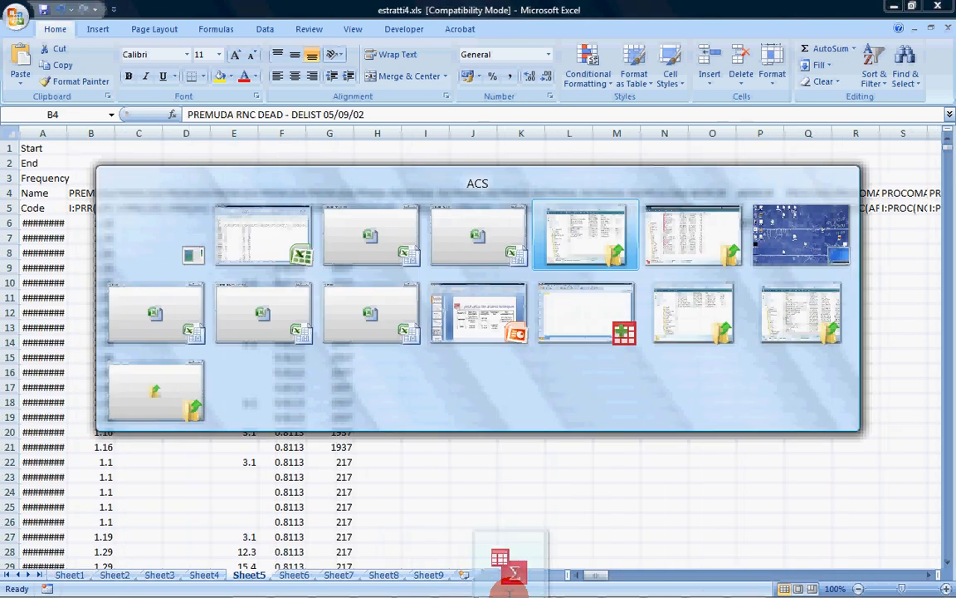
key(alt+Tab)
key(alt+Tab)
key(alt+Tab)
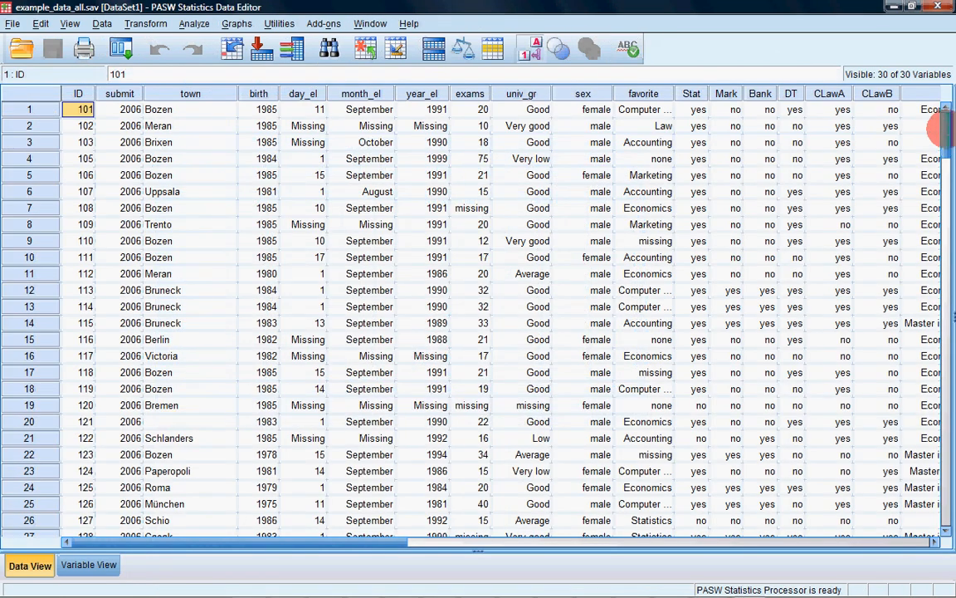
Step: Look through the cases of example_data_all.sav and the definitions of its variables
drag(939, 111, 796, 462)
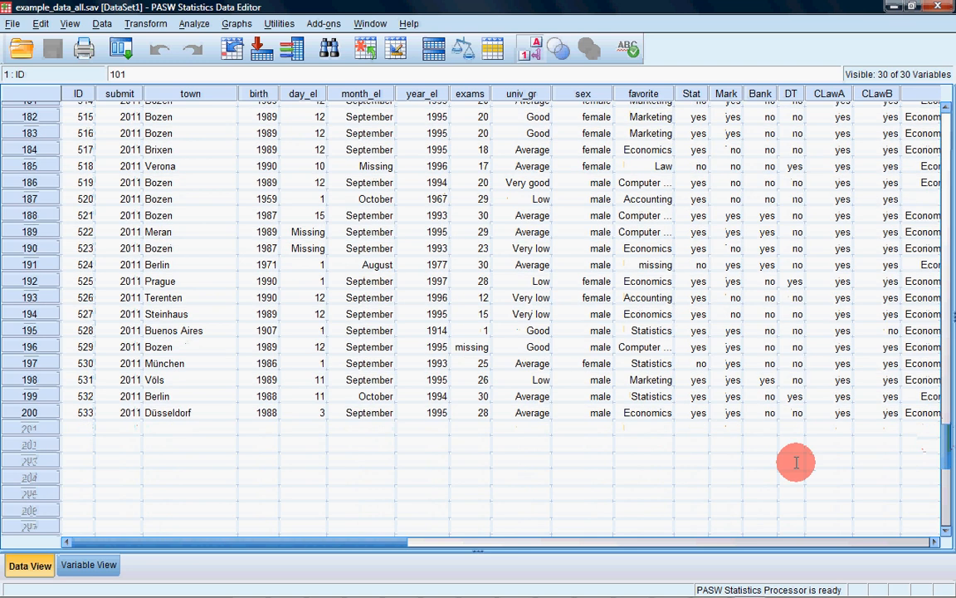
click(88, 564)
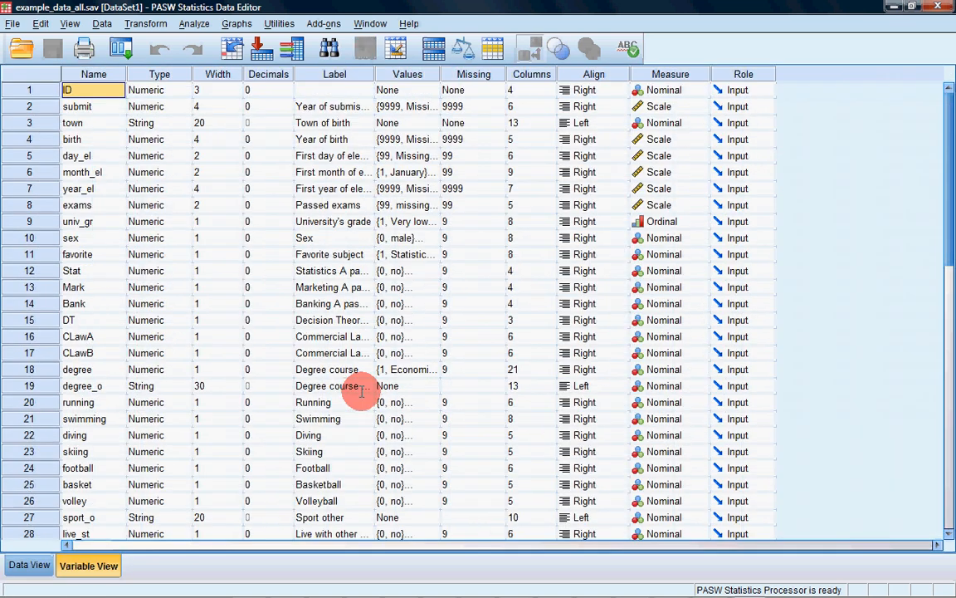
scroll(357, 391, down, 4)
scroll(356, 390, up, 4)
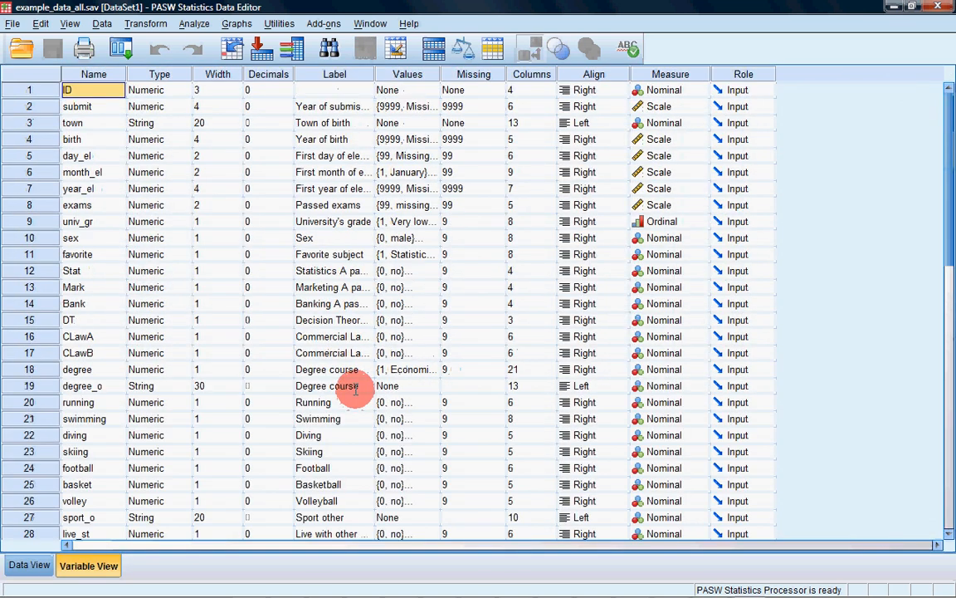
scroll(355, 388, down, 5)
scroll(355, 389, up, 5)
click(29, 564)
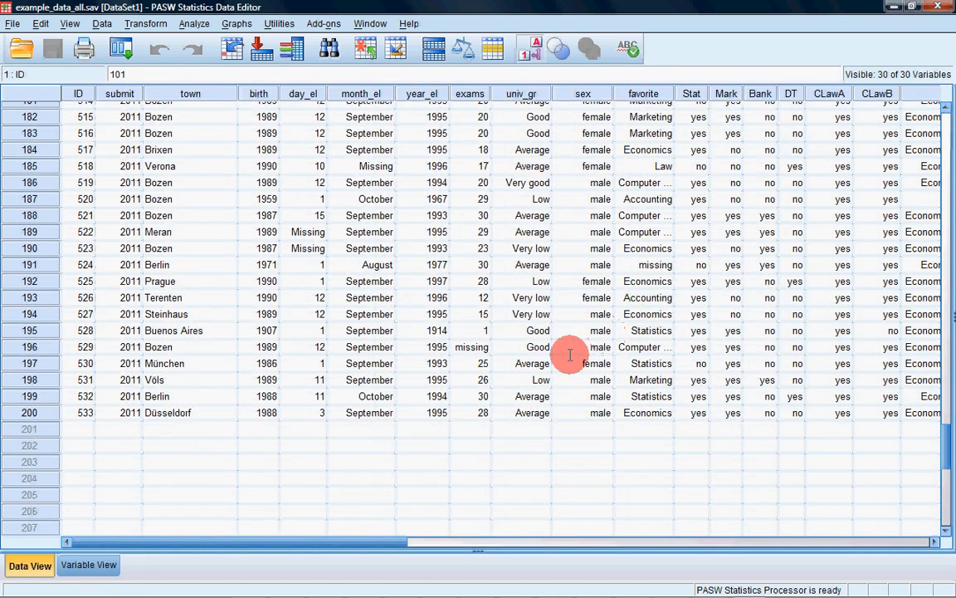
scroll(459, 299, up, 15)
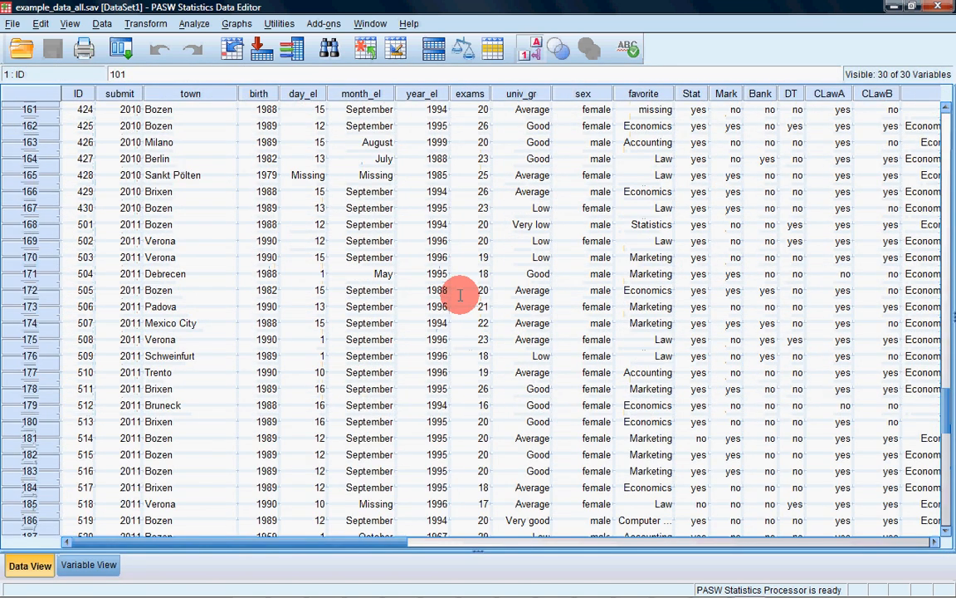
scroll(459, 294, up, 17)
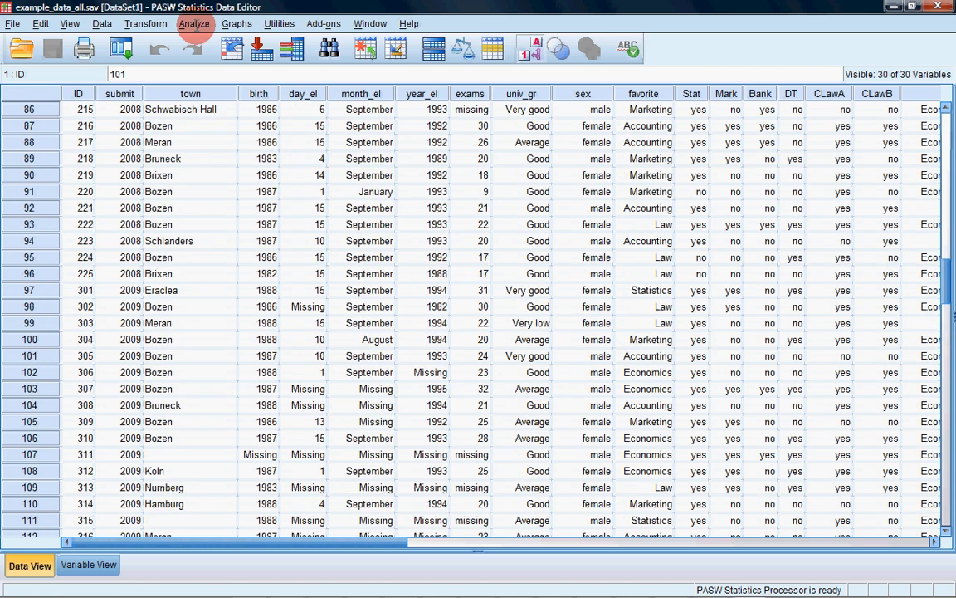
Step: Start a Frequencies analysis and add Town of birth [town] as a variable to analyze
click(193, 23)
mouse_move(249, 60)
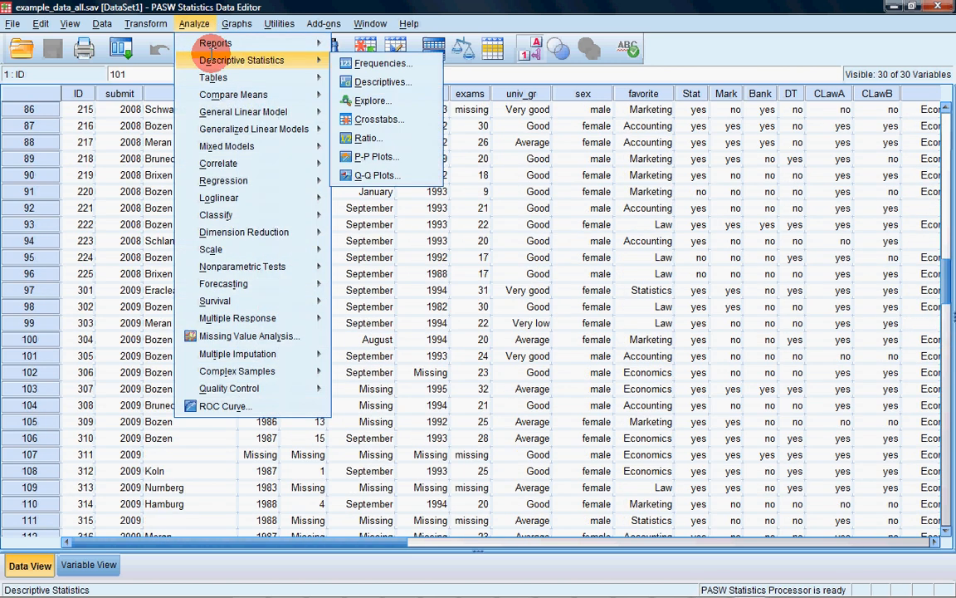
click(383, 64)
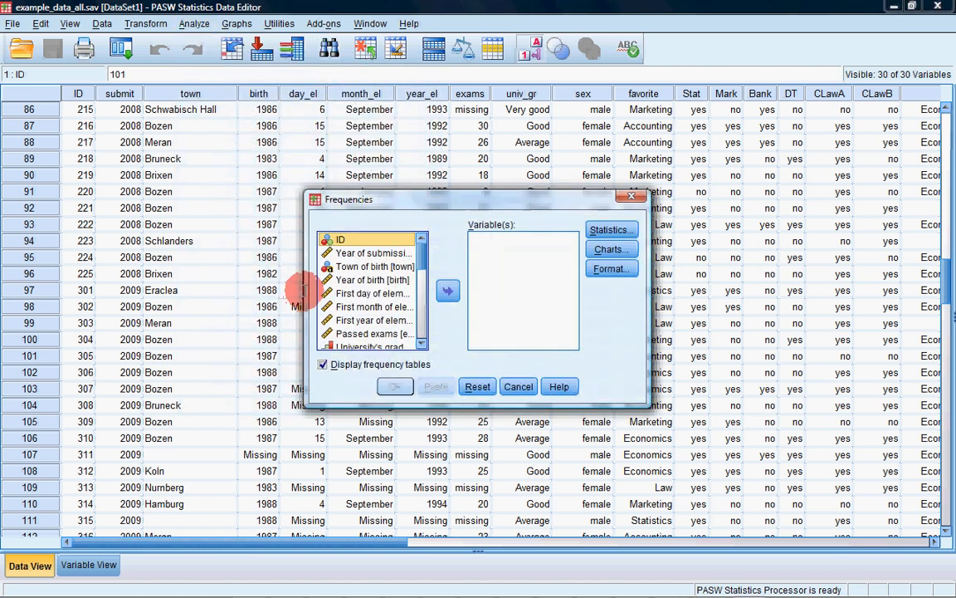
click(264, 266)
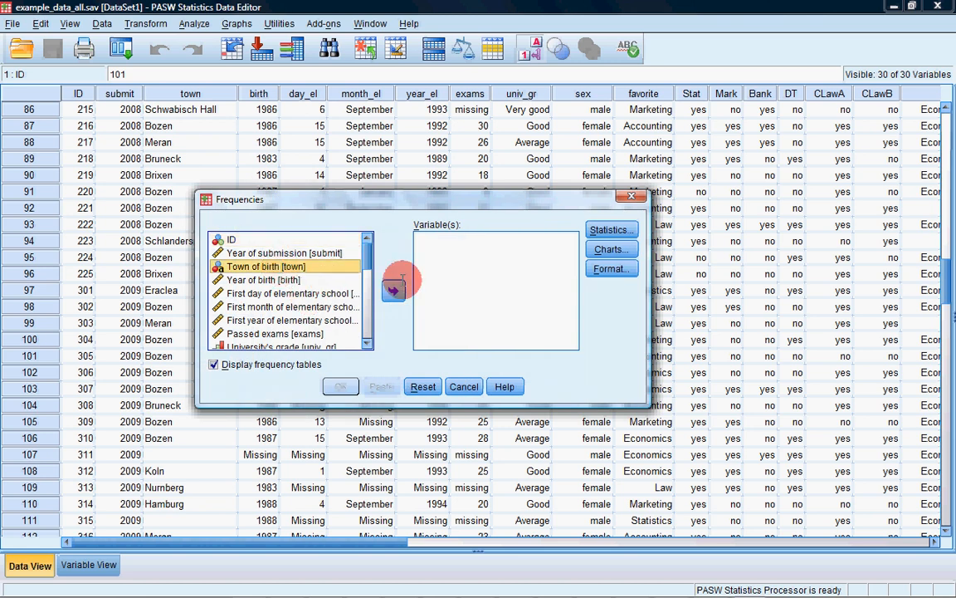
click(394, 289)
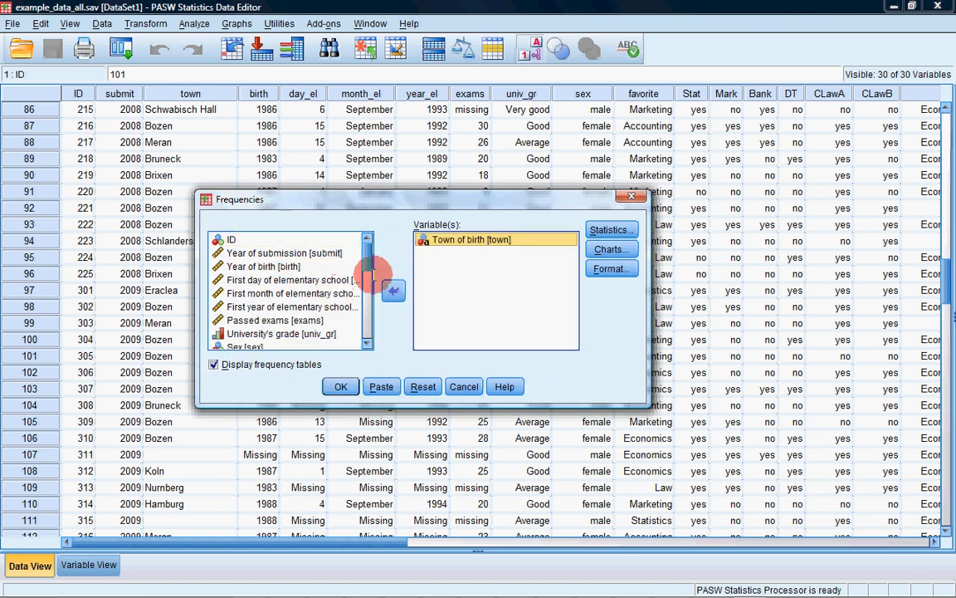
Step: Add Sex [sex] and Favorite subject [favorite] to the Frequencies analysis and run it with frequency tables displayed
scroll(369, 267, down, 2)
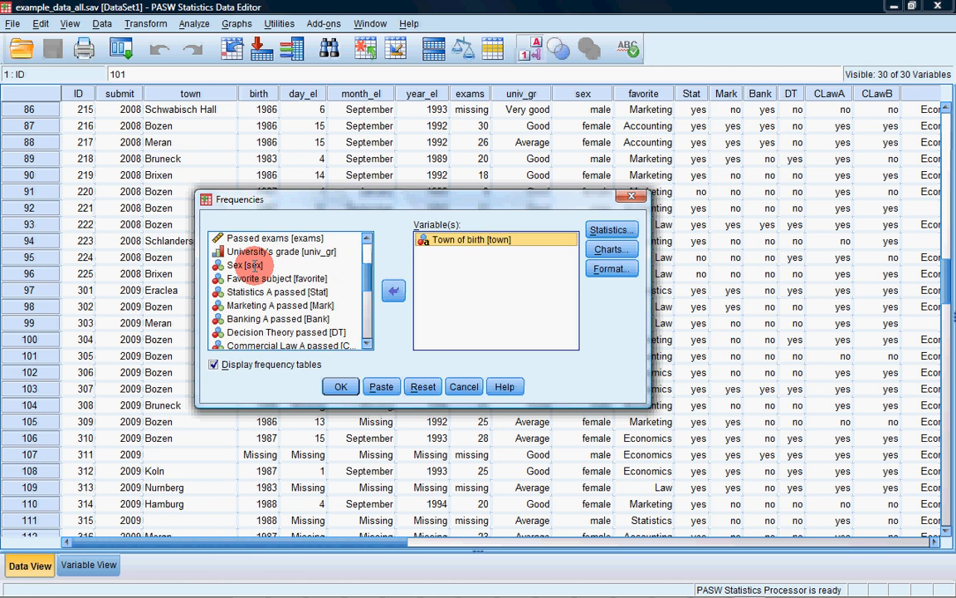
click(253, 266)
click(394, 291)
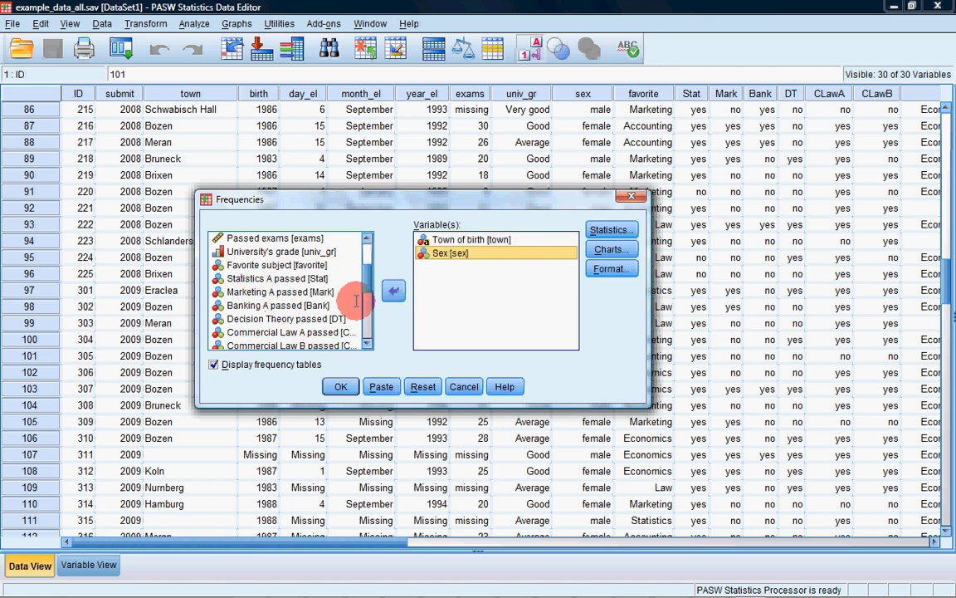
click(277, 265)
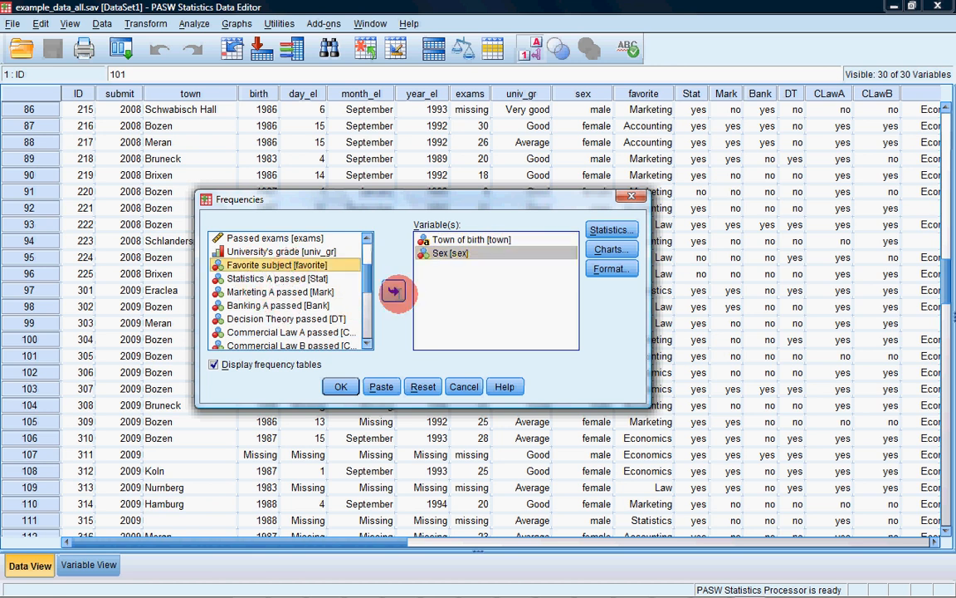
click(394, 291)
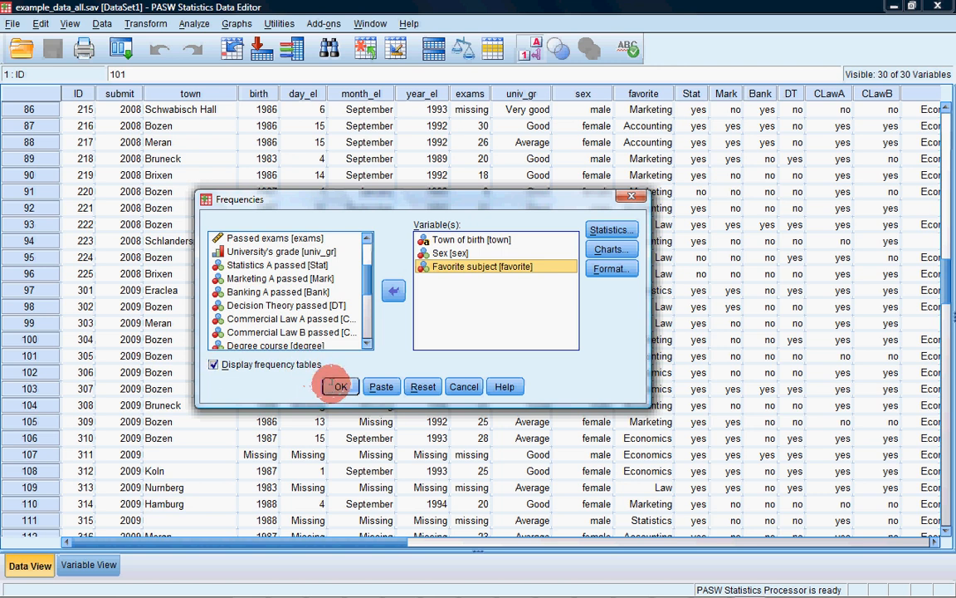
click(339, 387)
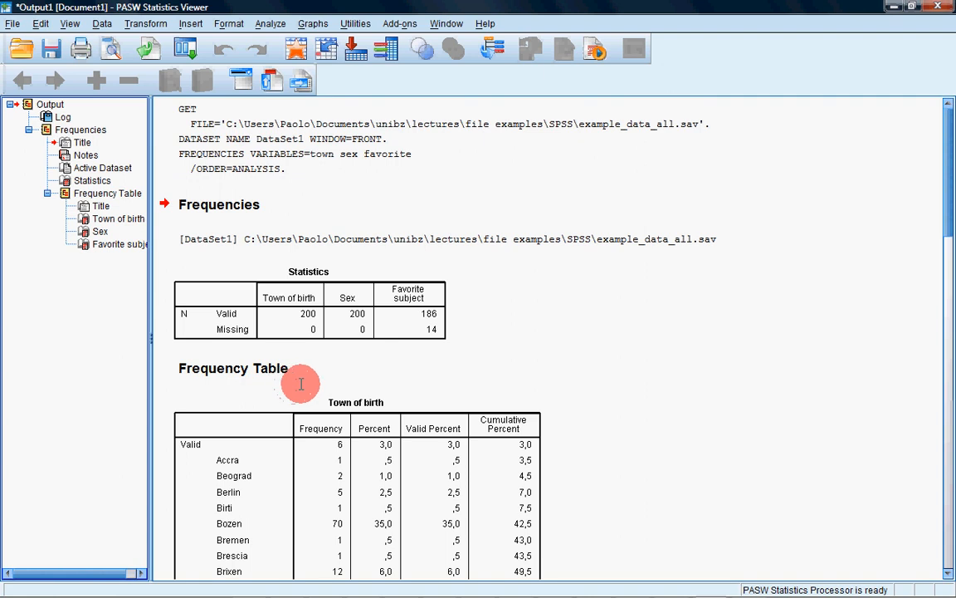
Step: Examine the output log, the Statistics table and the frequency tables for town of birth, sex and favorite subject
click(351, 337)
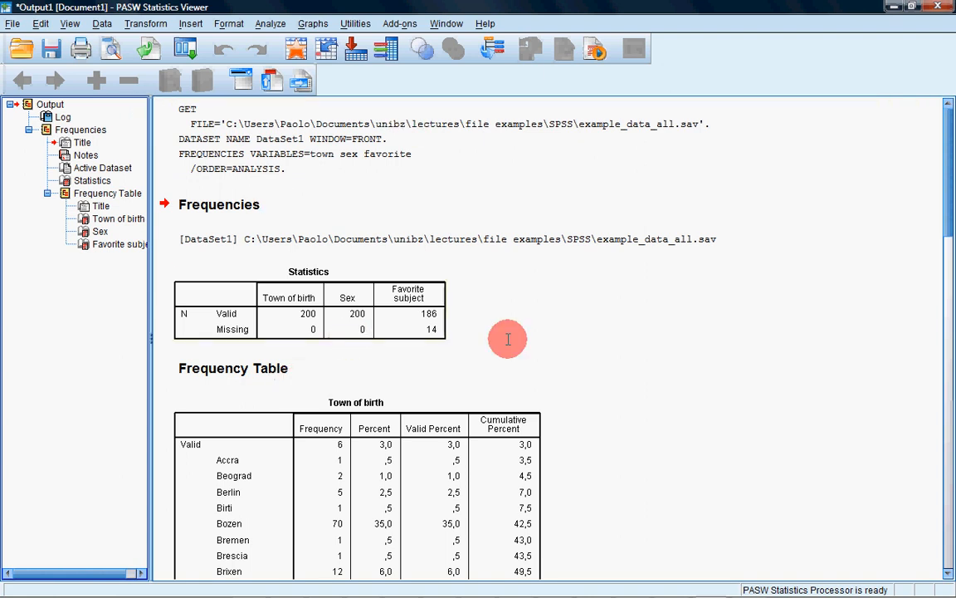
click(237, 143)
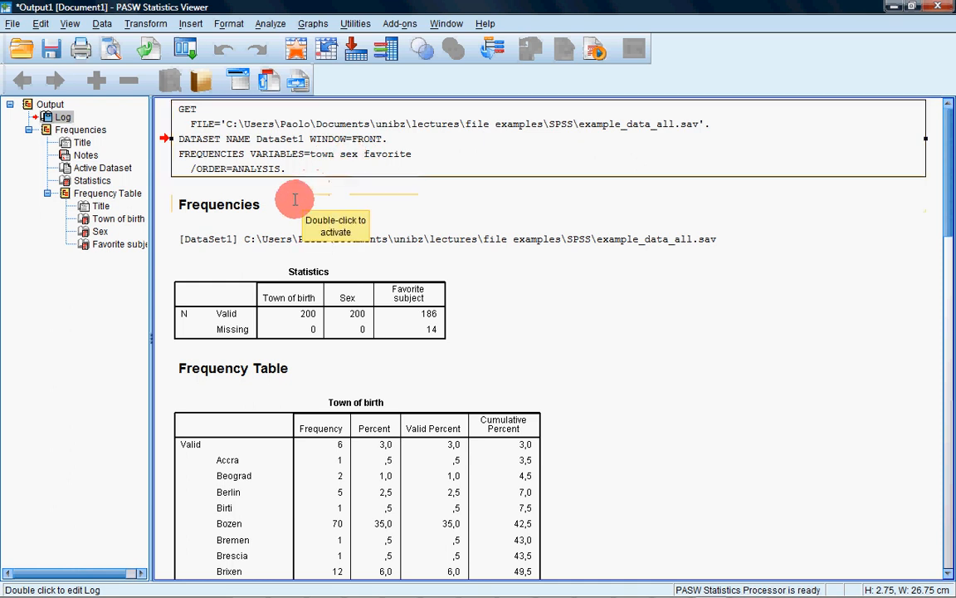
scroll(311, 191, down, 2)
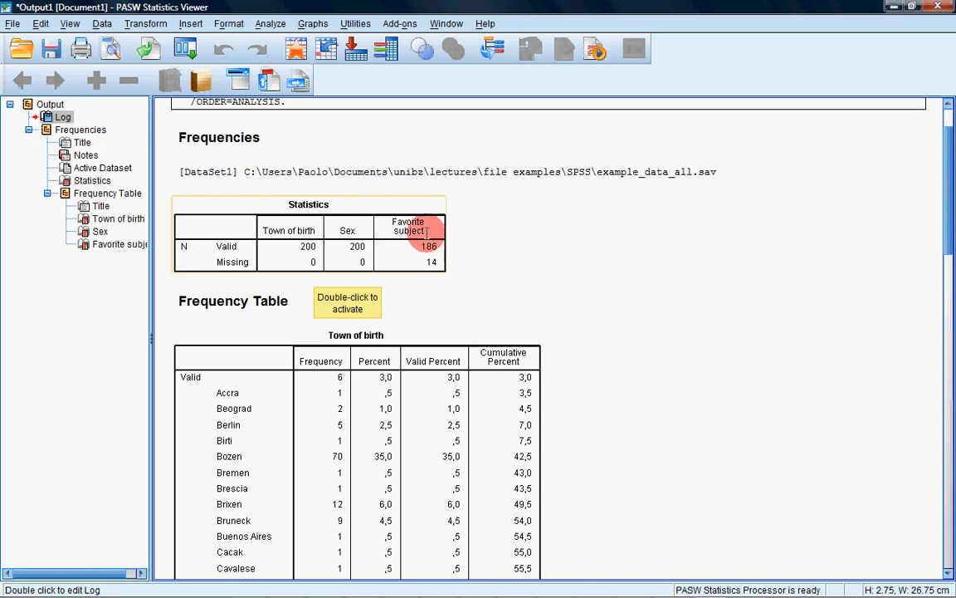
scroll(316, 293, down, 5)
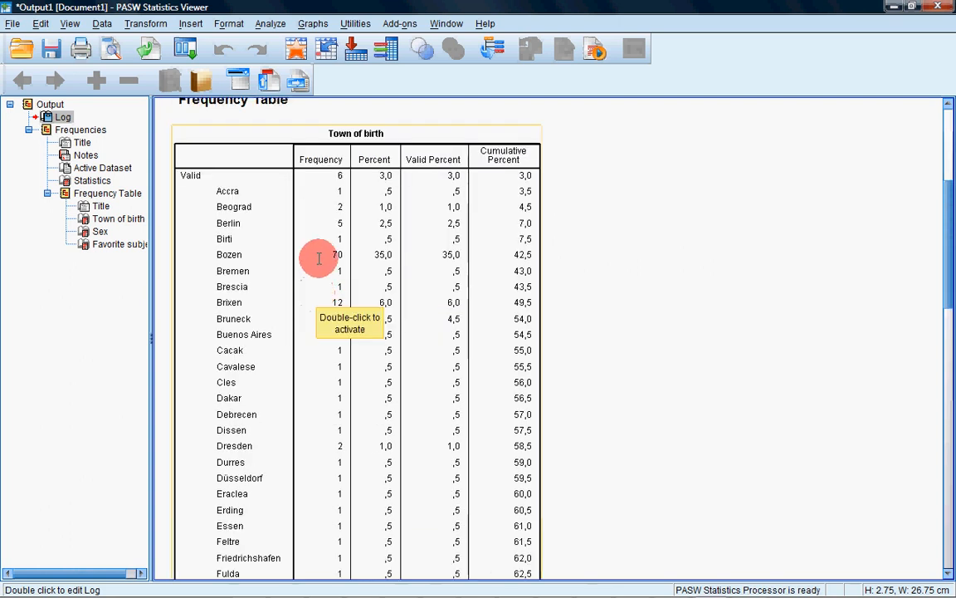
scroll(339, 207, up, 2)
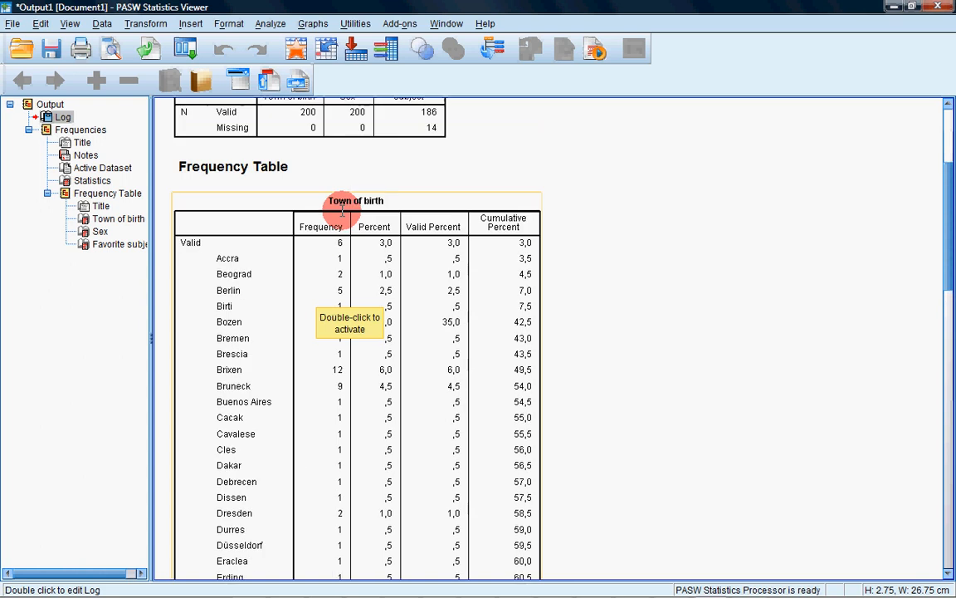
scroll(339, 207, down, 5)
scroll(339, 207, up, 3)
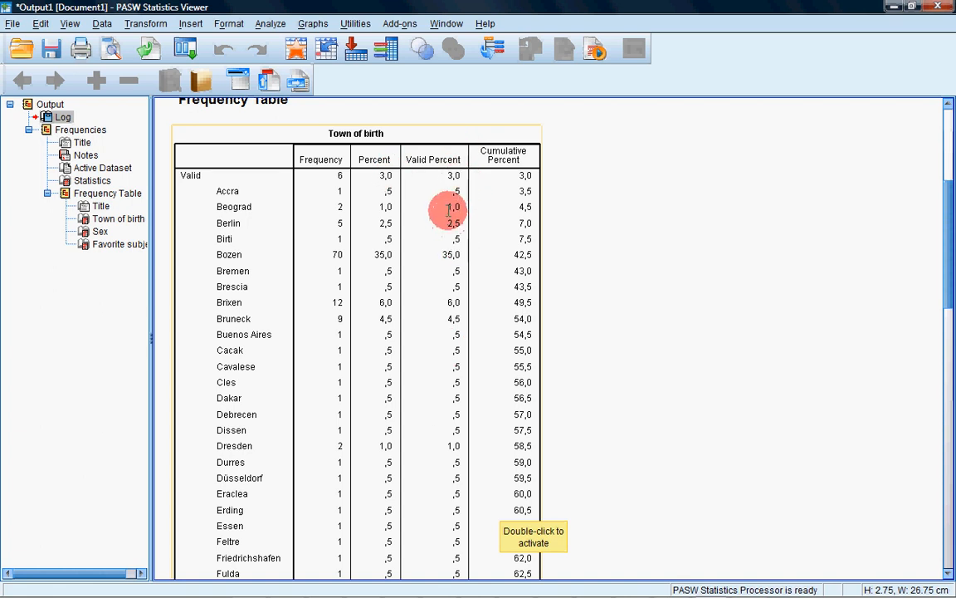
scroll(447, 211, down, 1)
scroll(447, 211, down, 5)
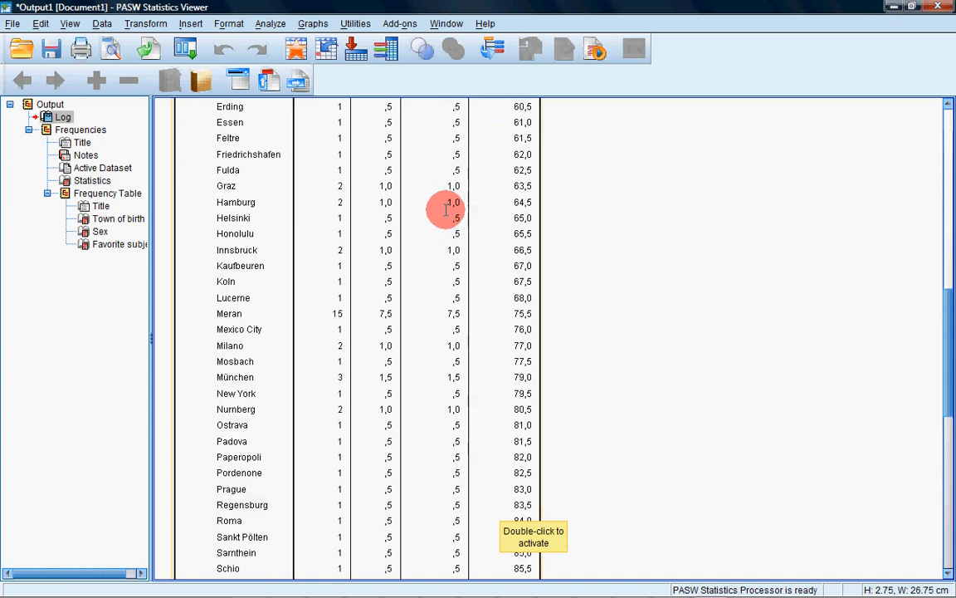
scroll(446, 211, down, 8)
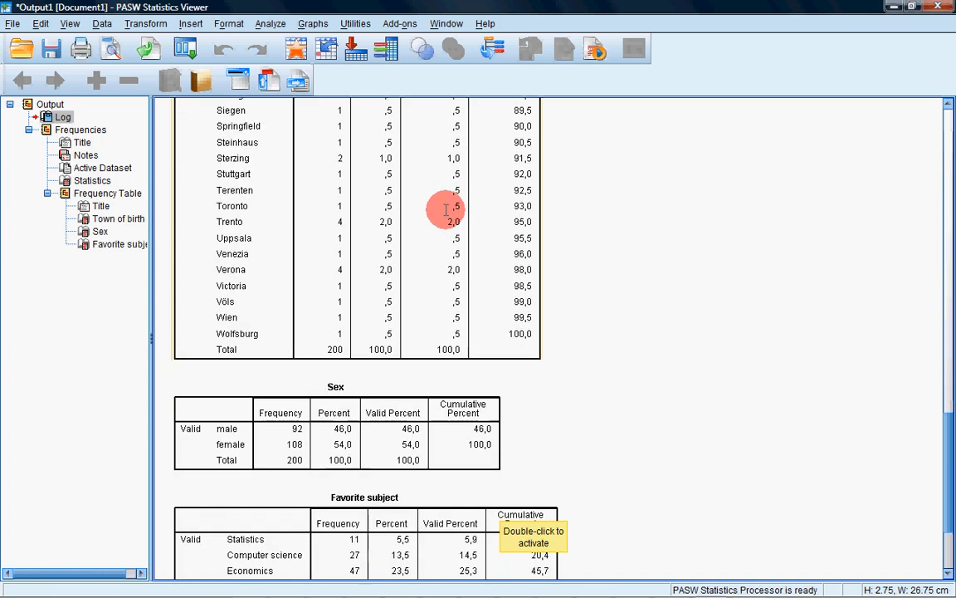
scroll(406, 254, up, 4)
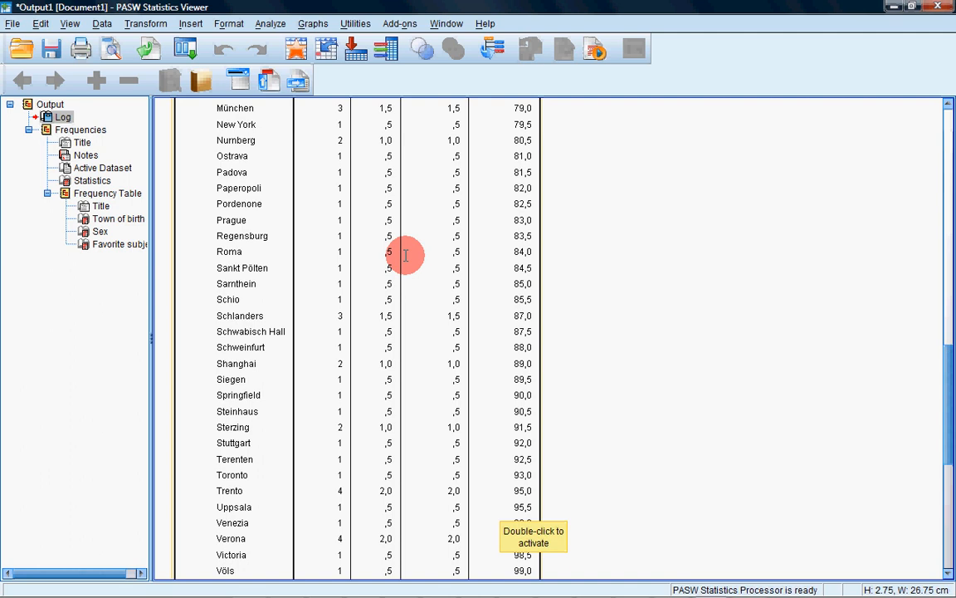
scroll(406, 254, down, 6)
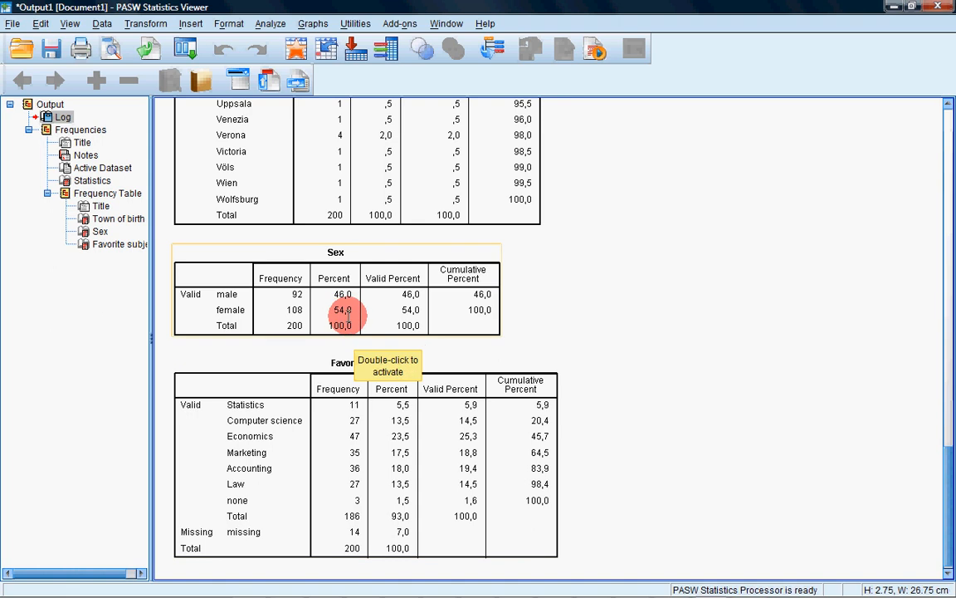
scroll(332, 341, down, 1)
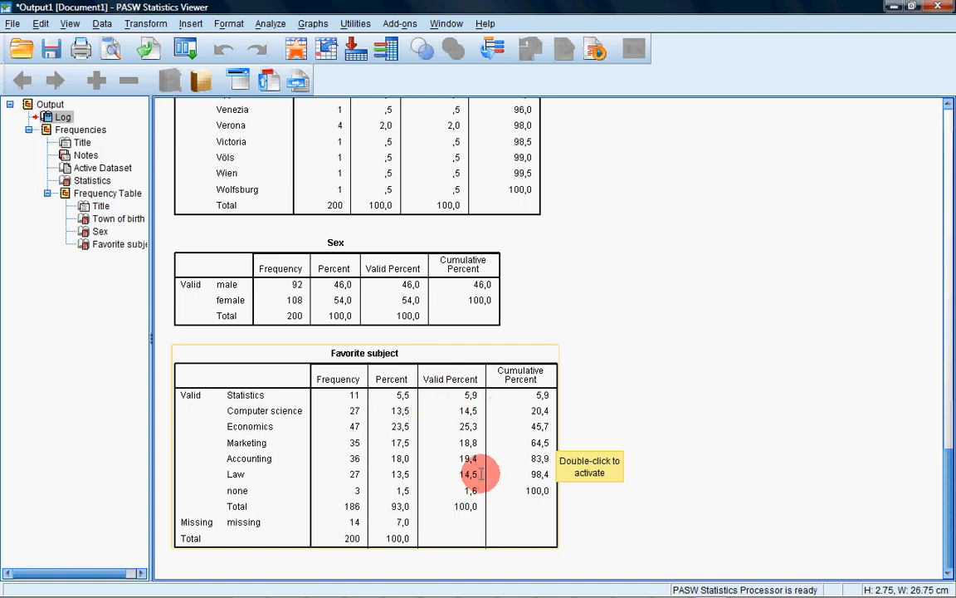
Step: Switch to PowerPoint and consult the slide on typical univariate analysis techniques
mouse_move(484, 591)
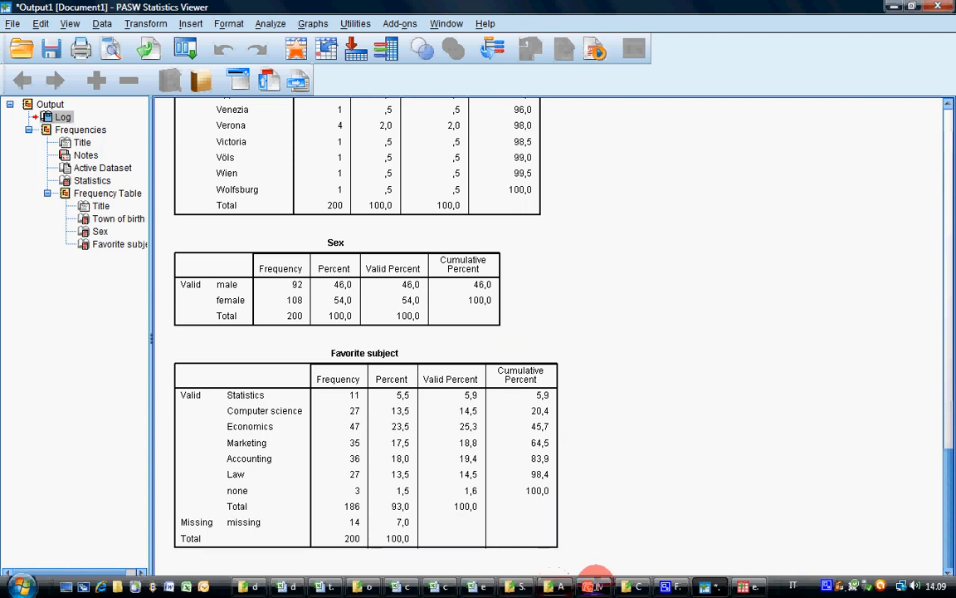
click(592, 585)
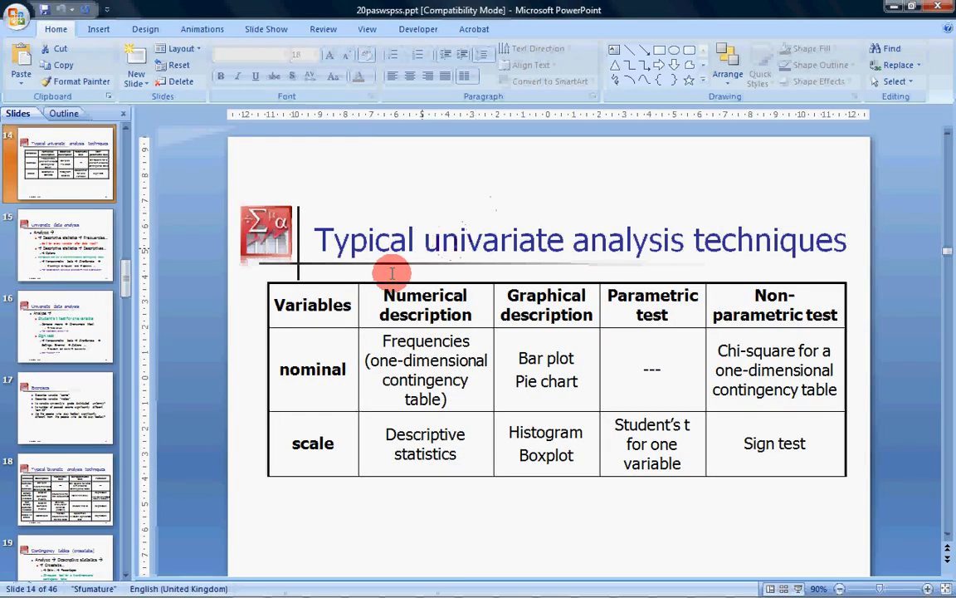
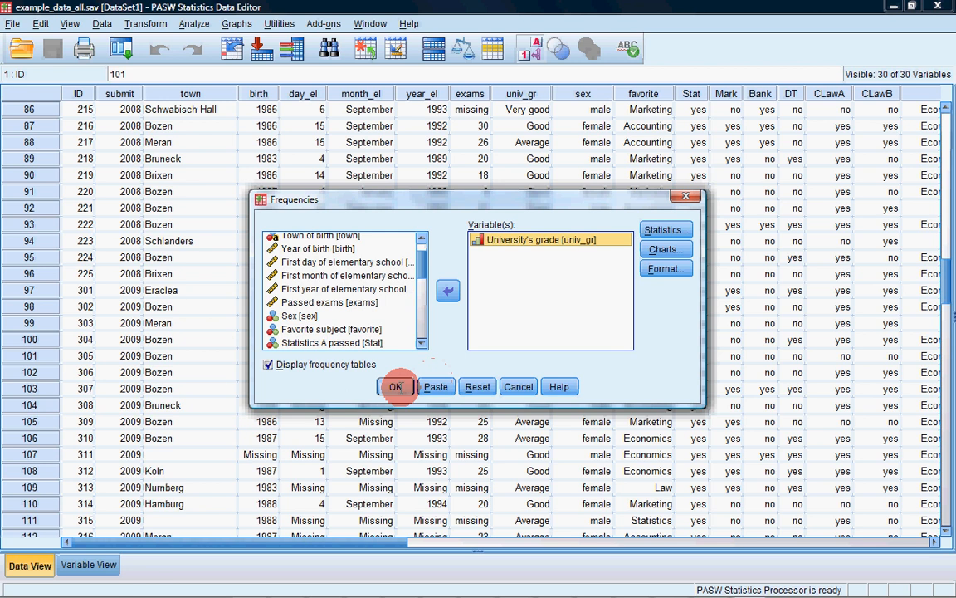
Step: Run the Frequencies analysis for University's grade [univ_gr] with frequency tables displayed
click(395, 386)
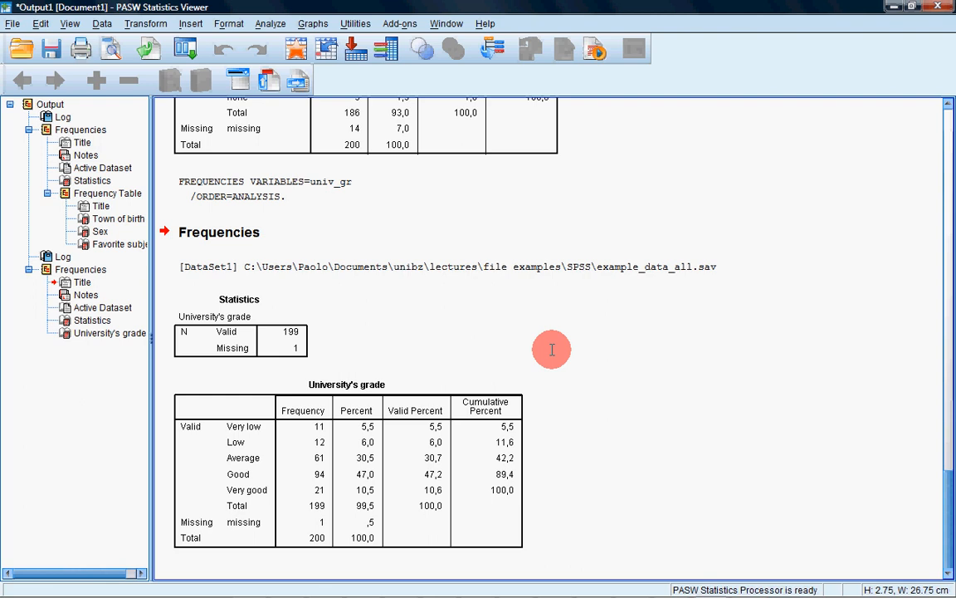
Step: Start another Frequencies analysis and remove University's grade [univ_gr] from the variables to analyze
click(270, 23)
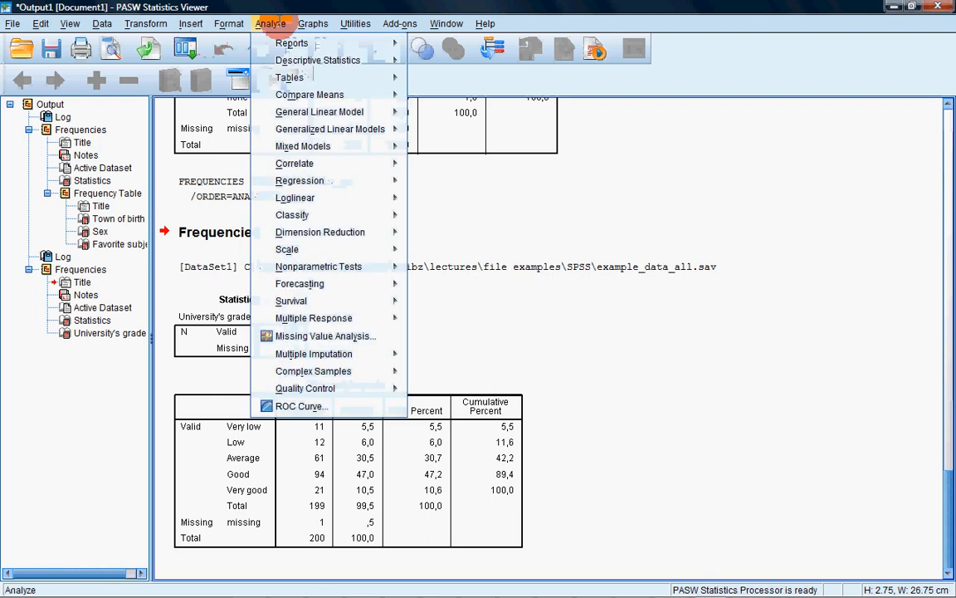
mouse_move(313, 24)
mouse_move(271, 24)
mouse_move(332, 60)
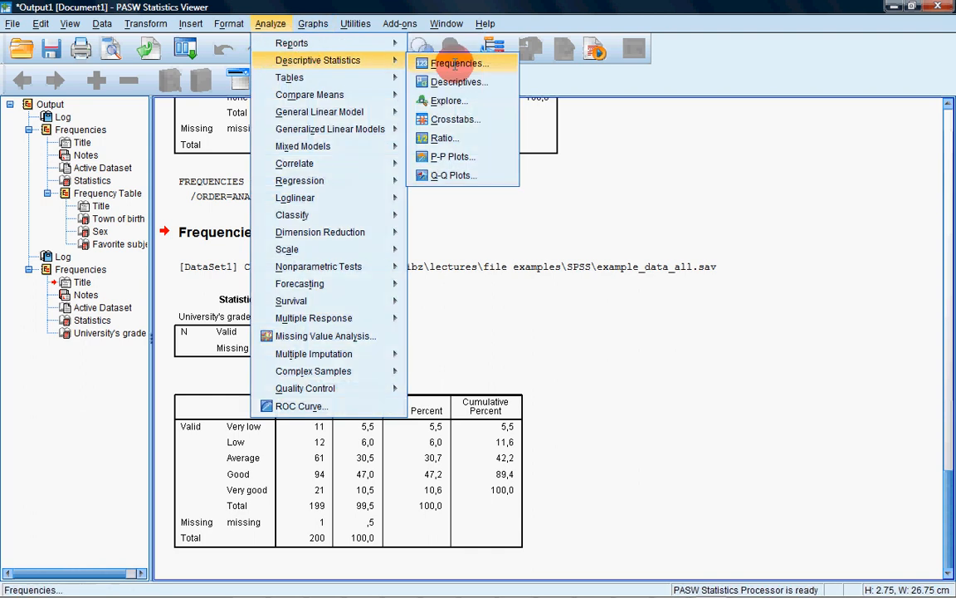
click(457, 64)
click(448, 291)
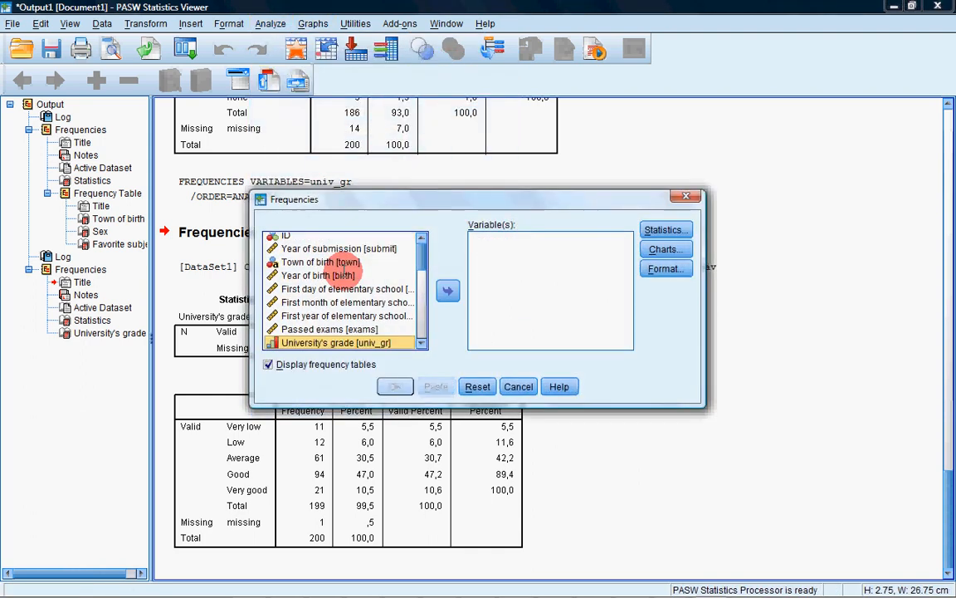
Step: Add every variable from ID to How many days a week during exams to the Frequencies analysis and run it
drag(423, 259, 390, 349)
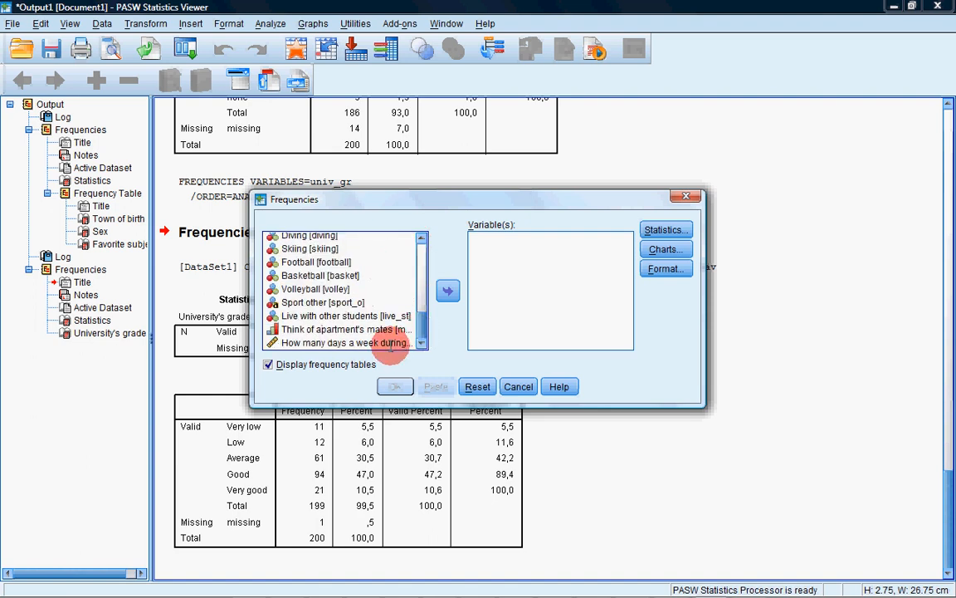
shift+click(390, 343)
click(448, 290)
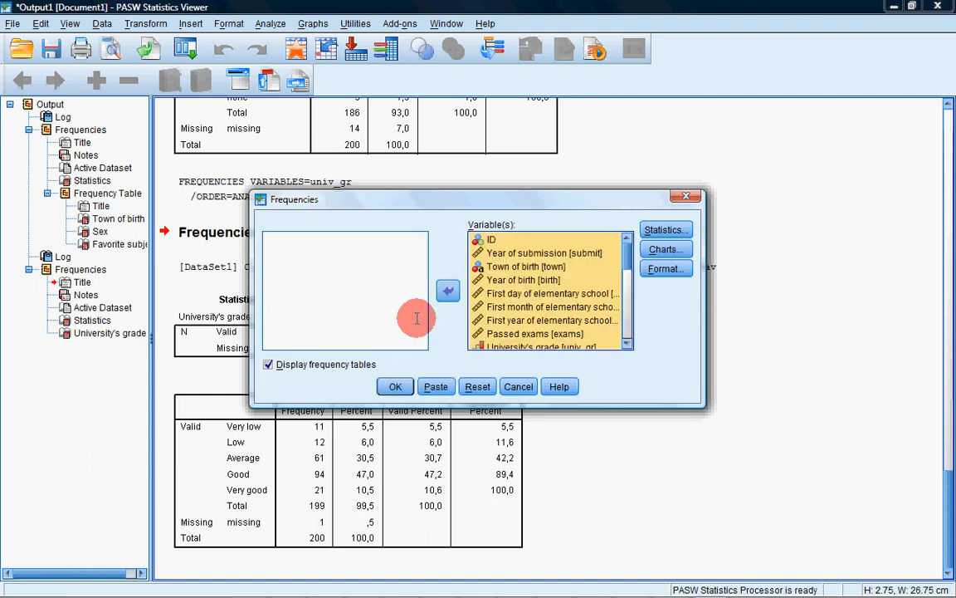
click(394, 386)
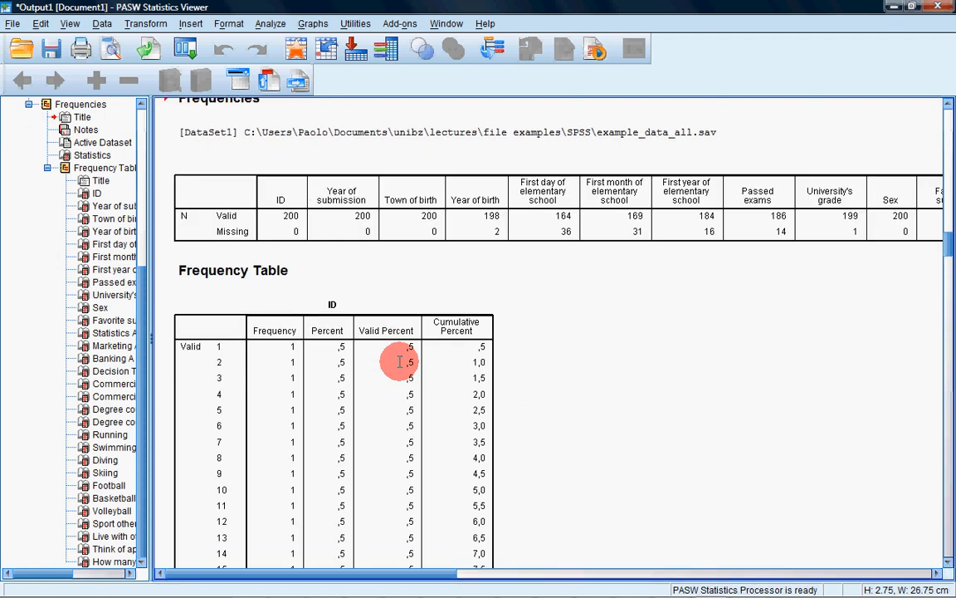
Step: Examine the frequency tables from ID and year of submission through the first day, month and year of elementary school
click(93, 191)
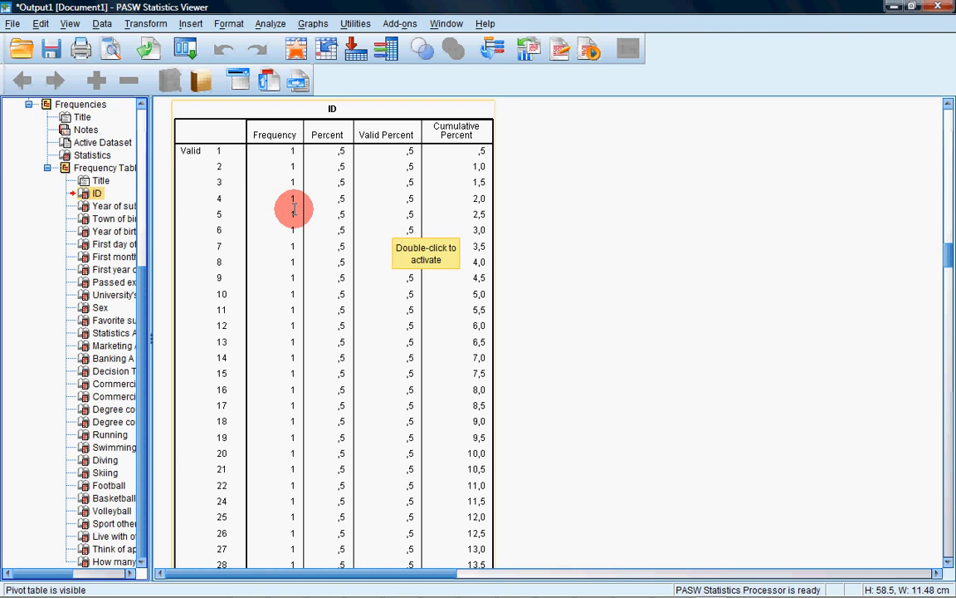
click(83, 191)
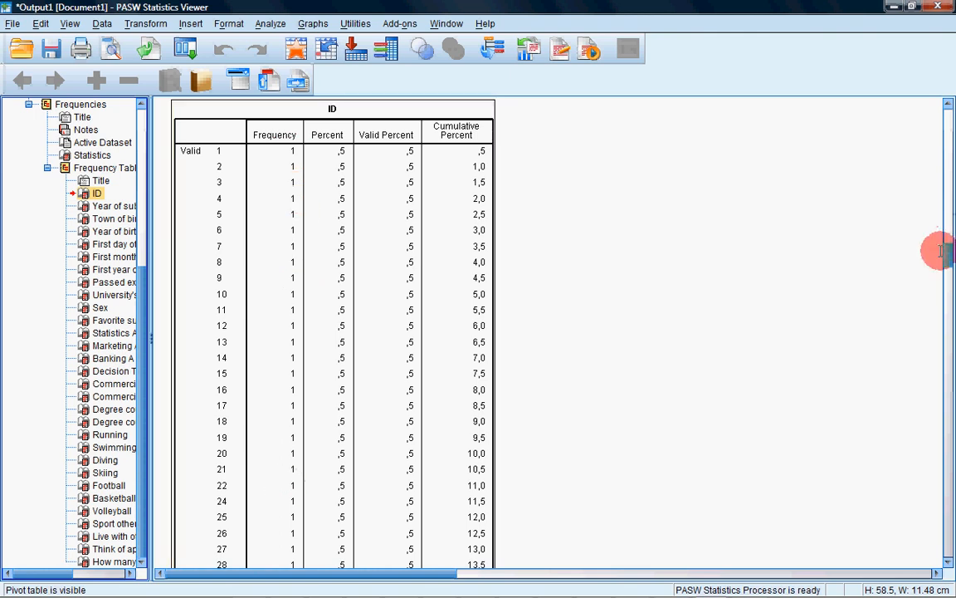
drag(947, 241, 948, 334)
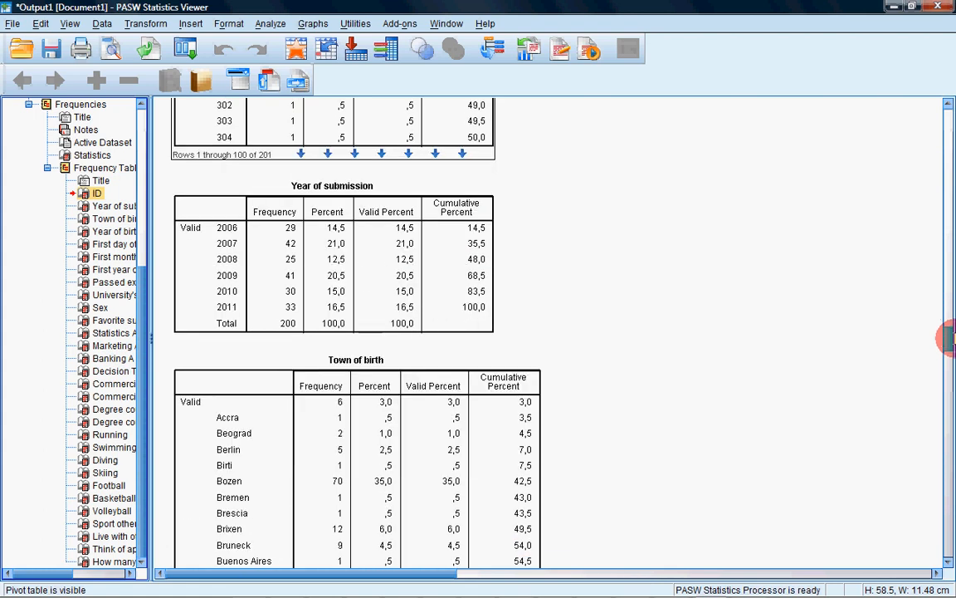
click(215, 311)
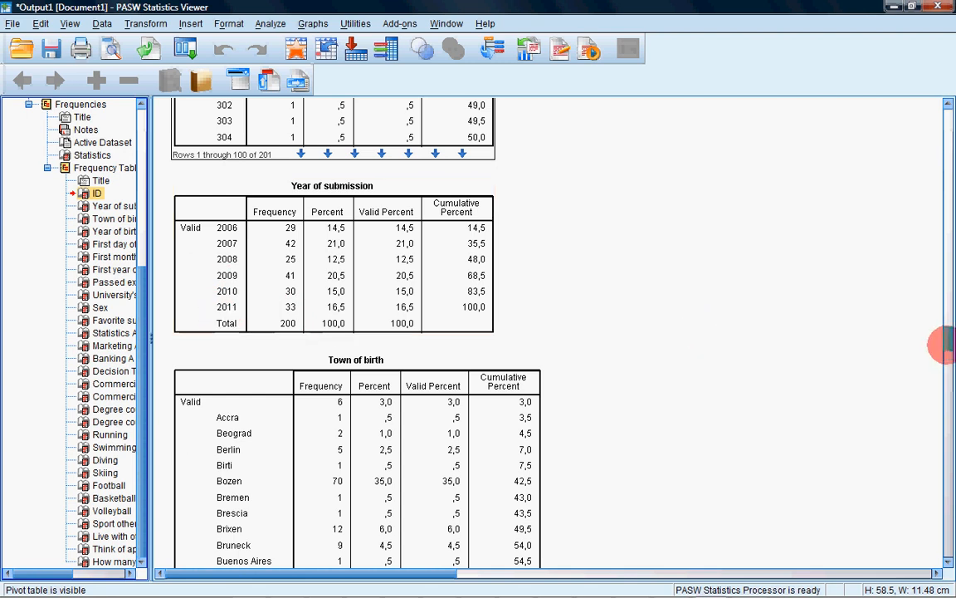
drag(942, 344, 946, 425)
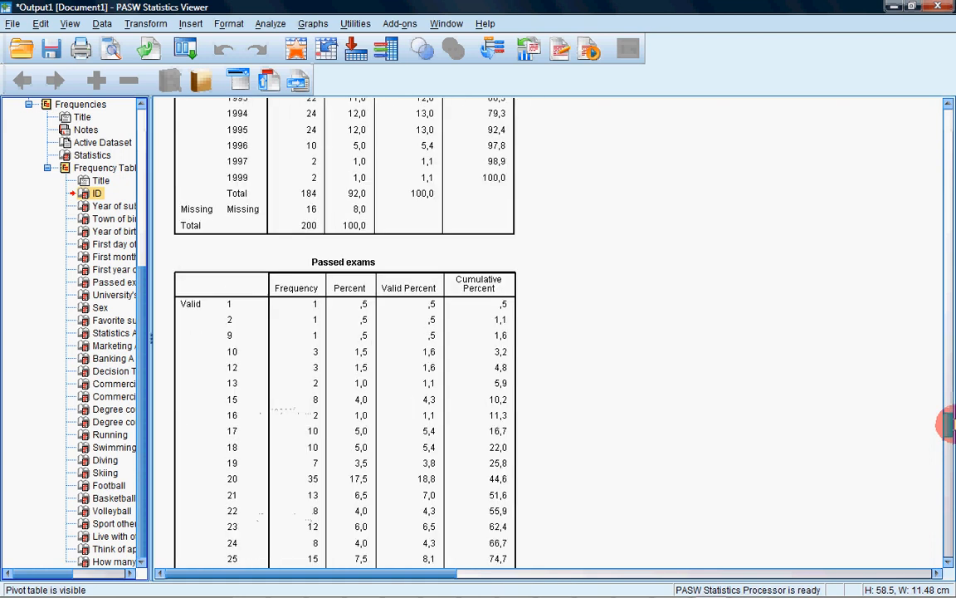
drag(947, 423, 946, 378)
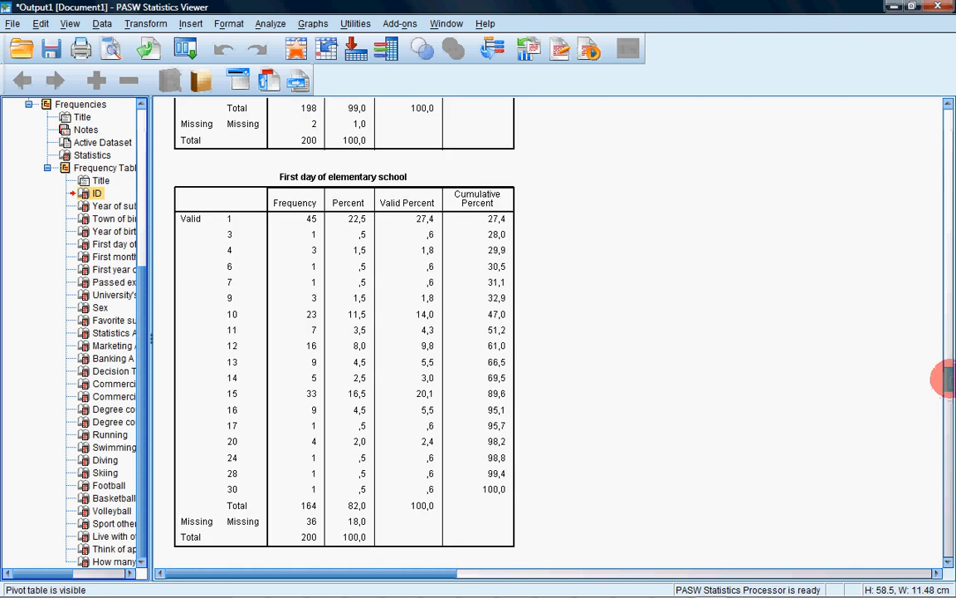
click(411, 298)
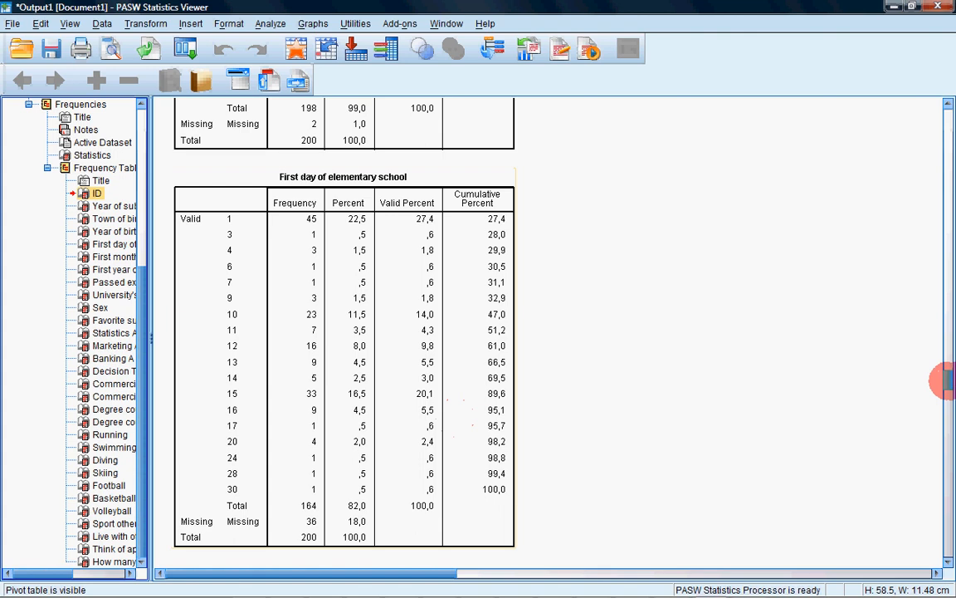
scroll(945, 382, down, 6)
click(245, 311)
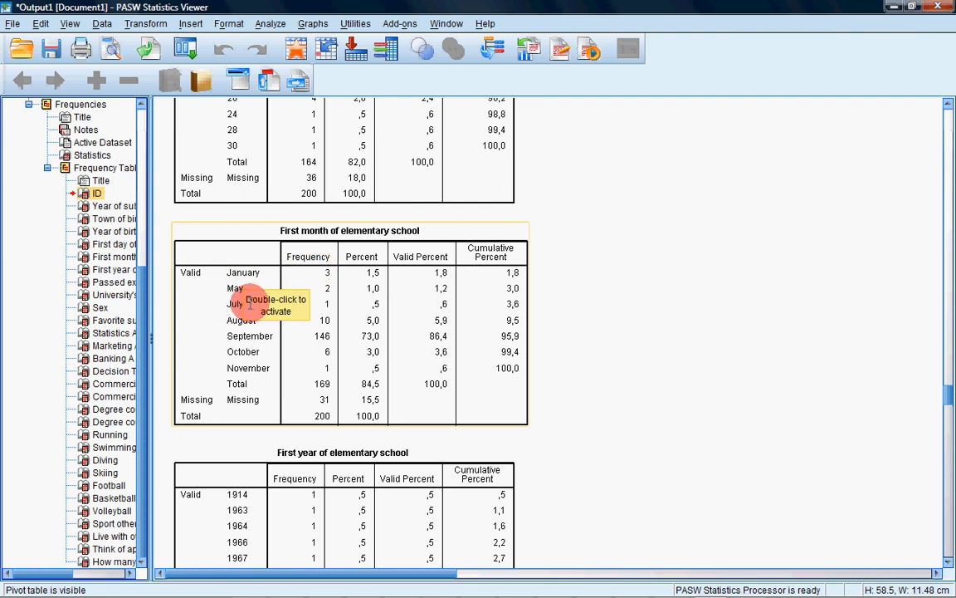
scroll(756, 353, down, 5)
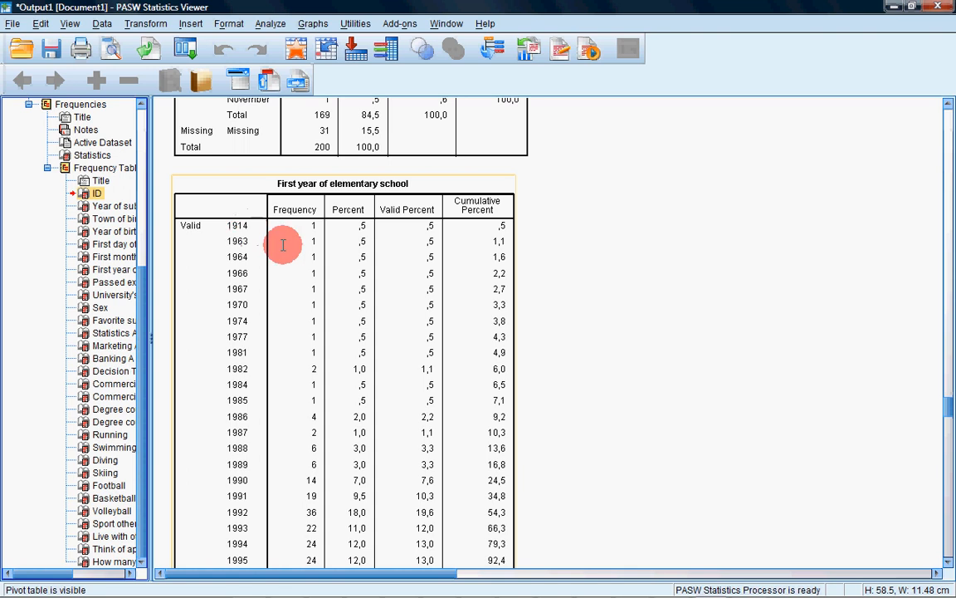
Step: Examine the frequency tables for university's grade, sex, favorite subject and the passed courses
scroll(267, 259, down, 20)
scroll(266, 258, down, 5)
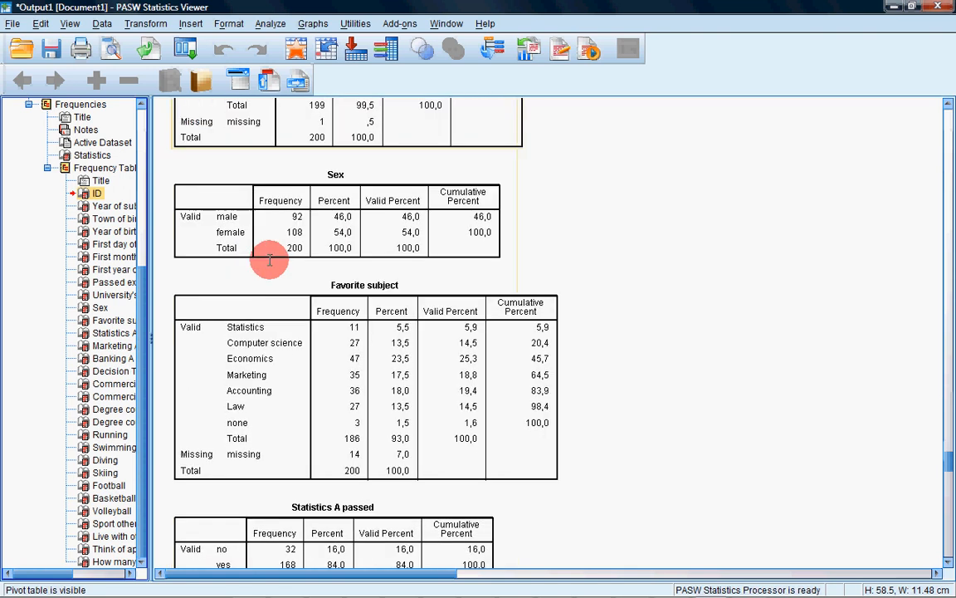
scroll(266, 258, up, 3)
scroll(266, 258, down, 5)
scroll(266, 258, up, 4)
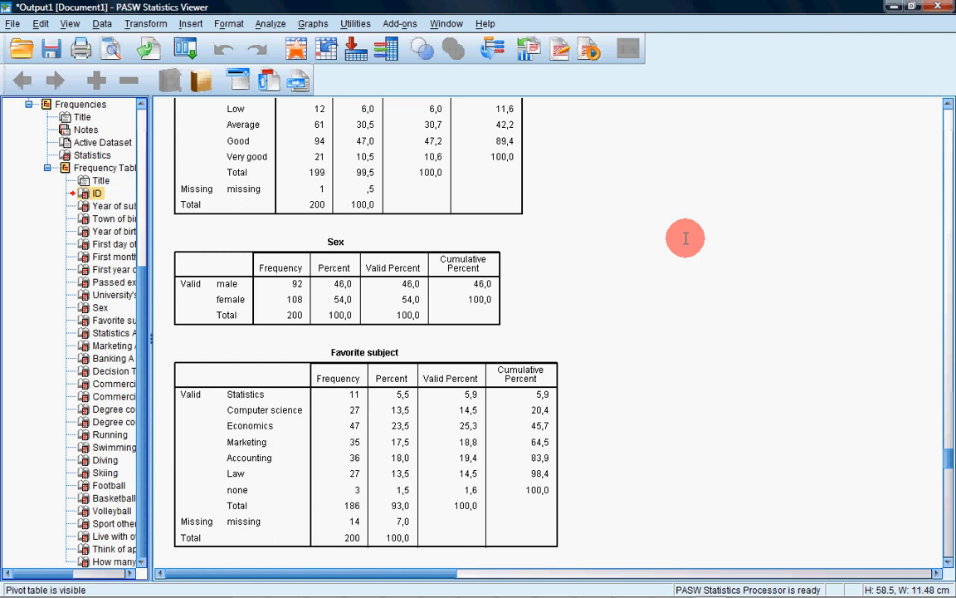
scroll(624, 264, down, 15)
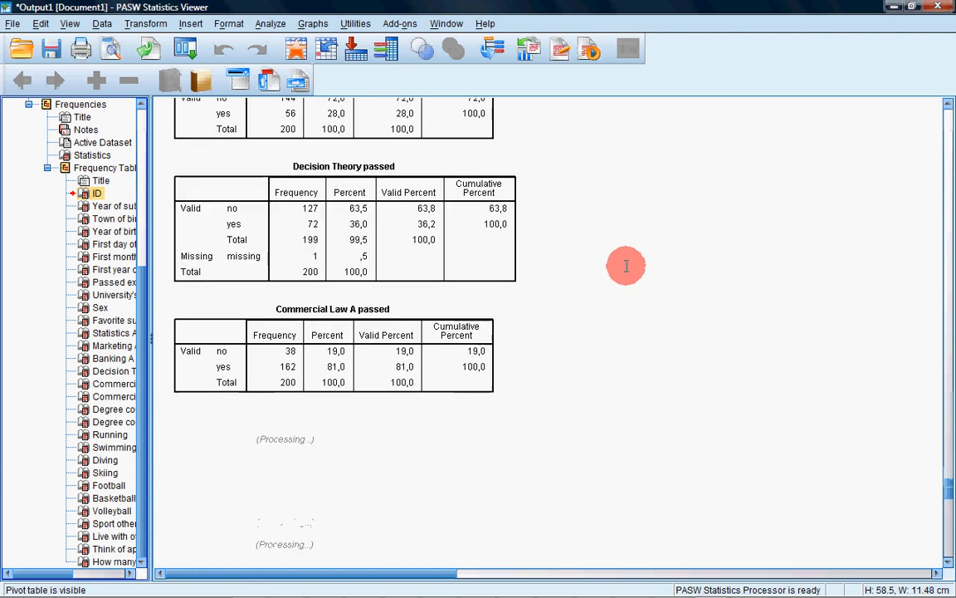
scroll(629, 263, down, 5)
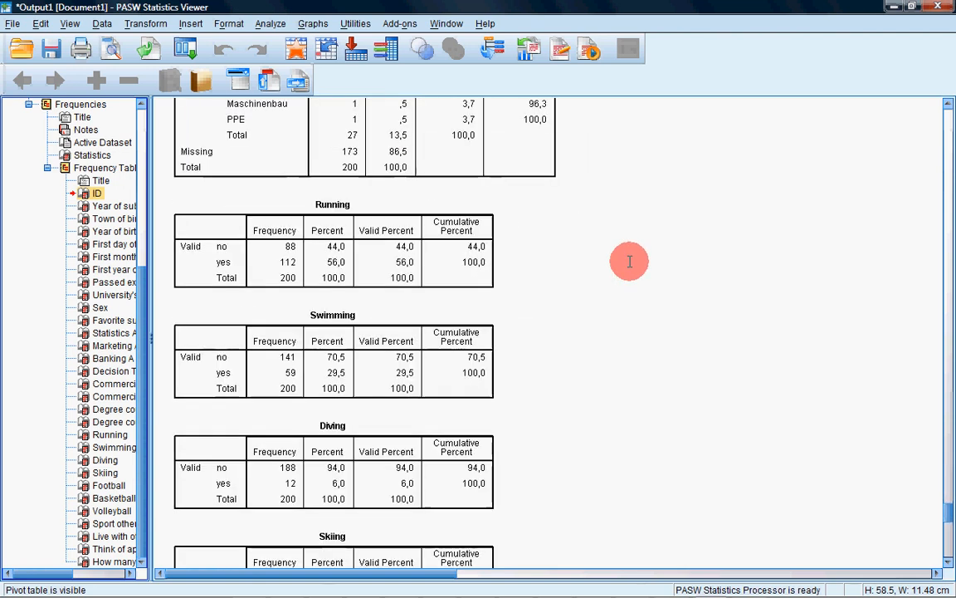
Step: Examine the frequency tables for the individual sports, Sport other, Degree course and Degree course other
scroll(628, 262, down, 5)
scroll(627, 259, down, 5)
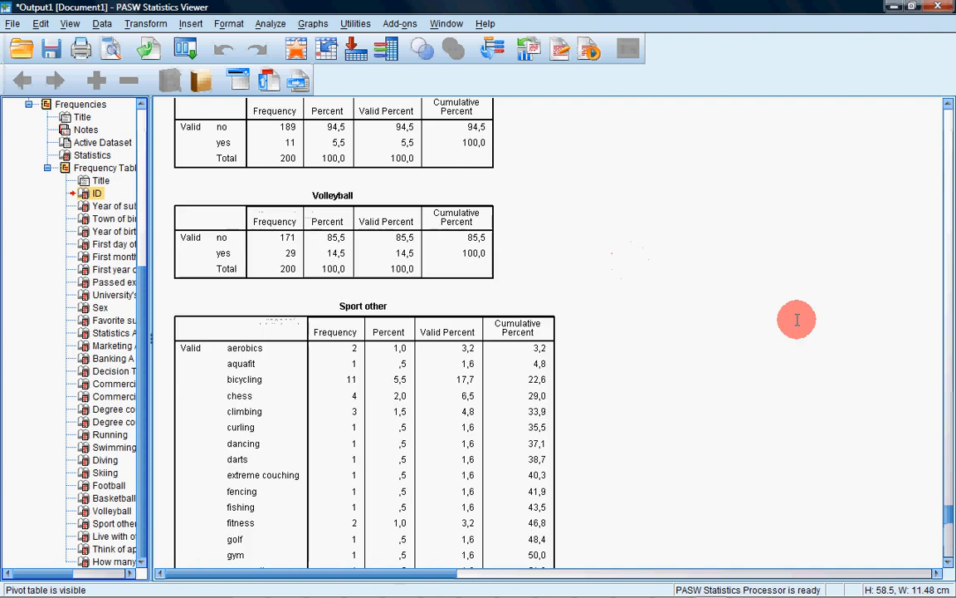
scroll(797, 319, down, 5)
scroll(795, 319, up, 5)
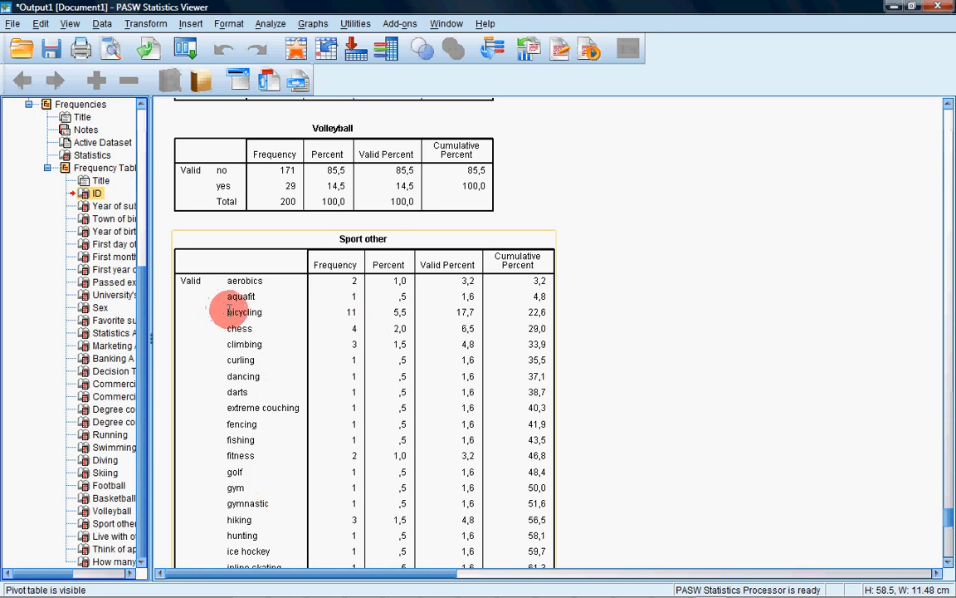
scroll(370, 363, down, 8)
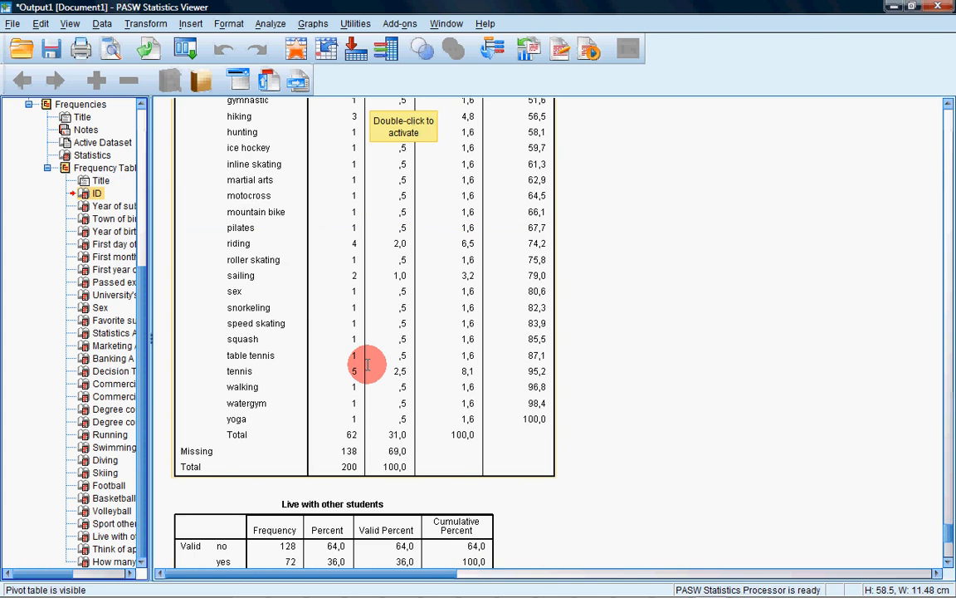
scroll(363, 359, up, 4)
scroll(357, 291, up, 2)
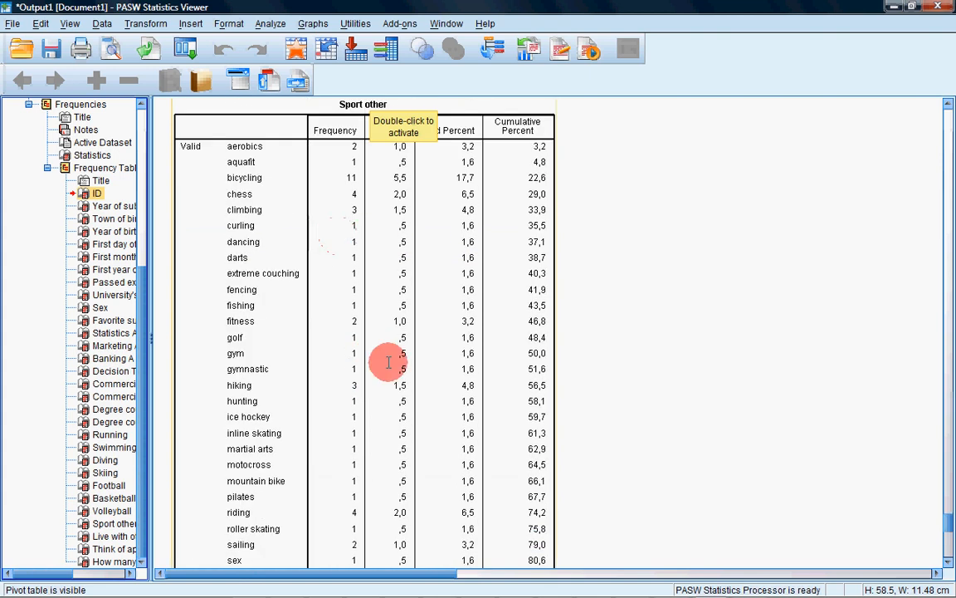
scroll(384, 358, up, 10)
scroll(386, 359, up, 15)
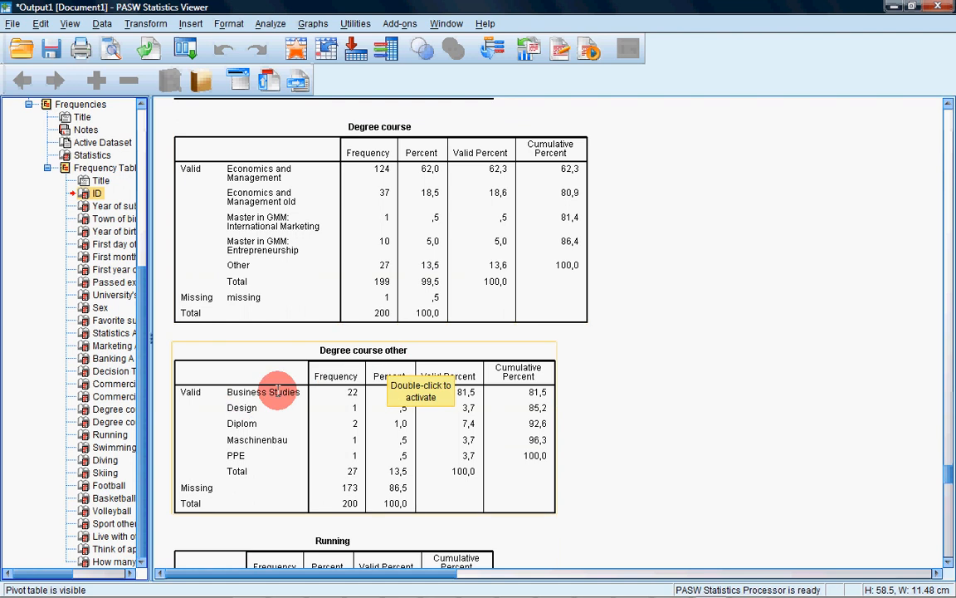
Step: Review the frequency tables for ID, Year of birth and How many days a week during exams
scroll(427, 388, down, 20)
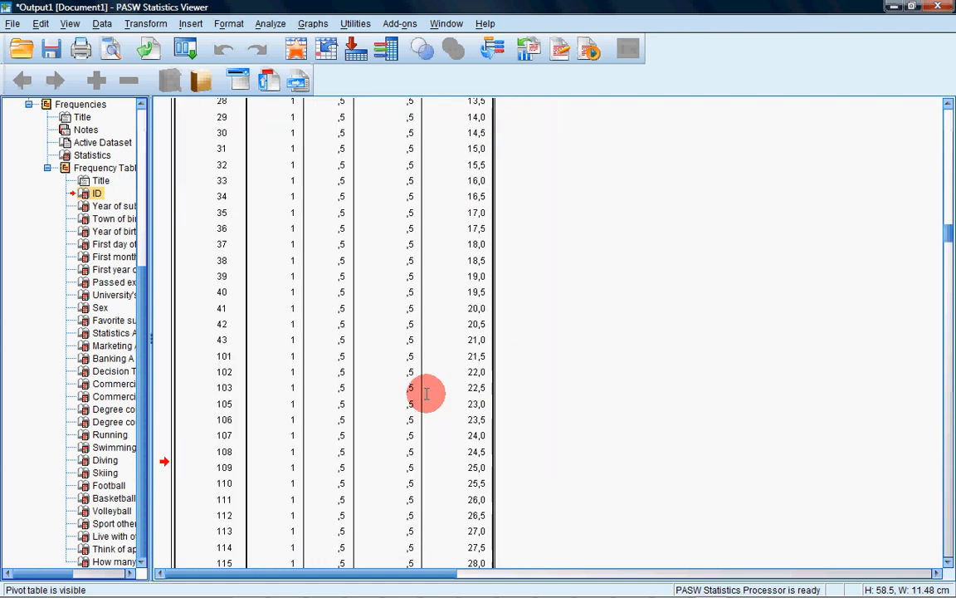
scroll(426, 394, down, 12)
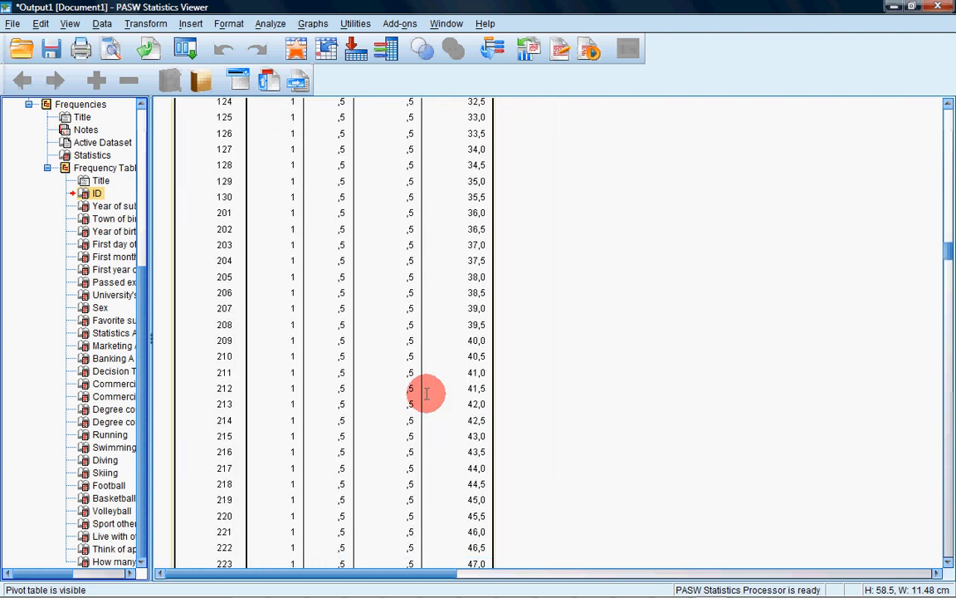
scroll(426, 392, up, 15)
scroll(425, 388, up, 10)
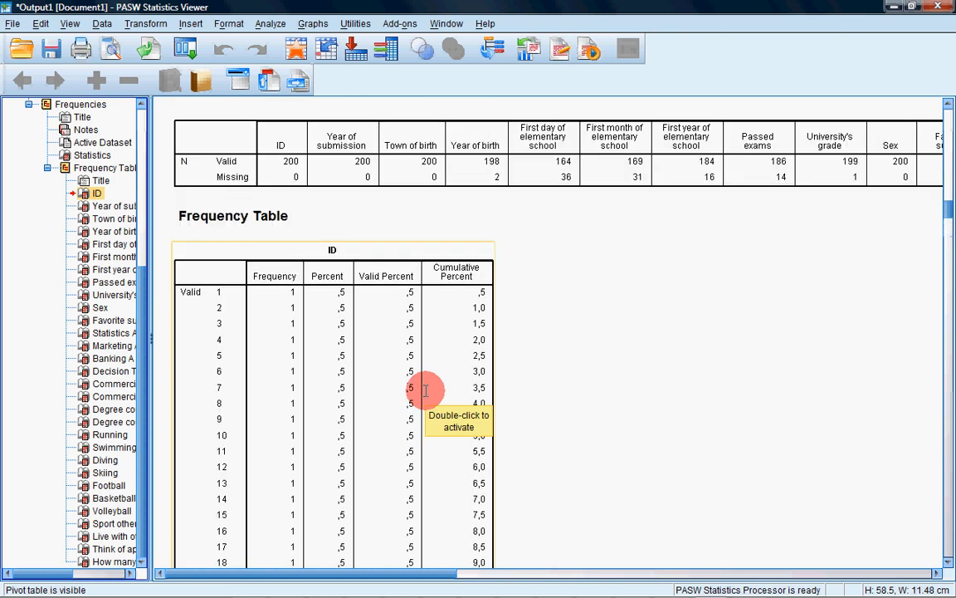
drag(946, 207, 953, 334)
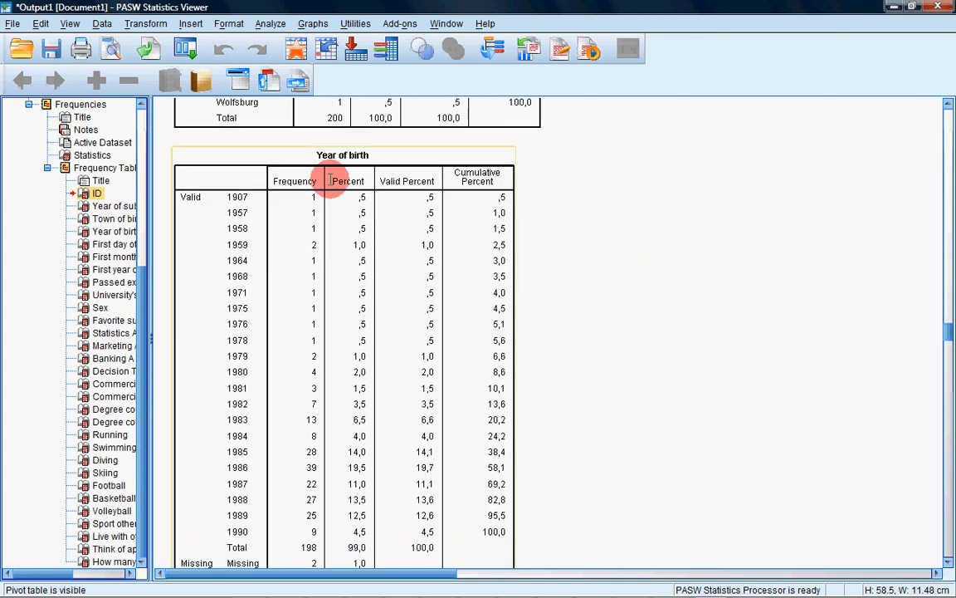
scroll(329, 211, down, 2)
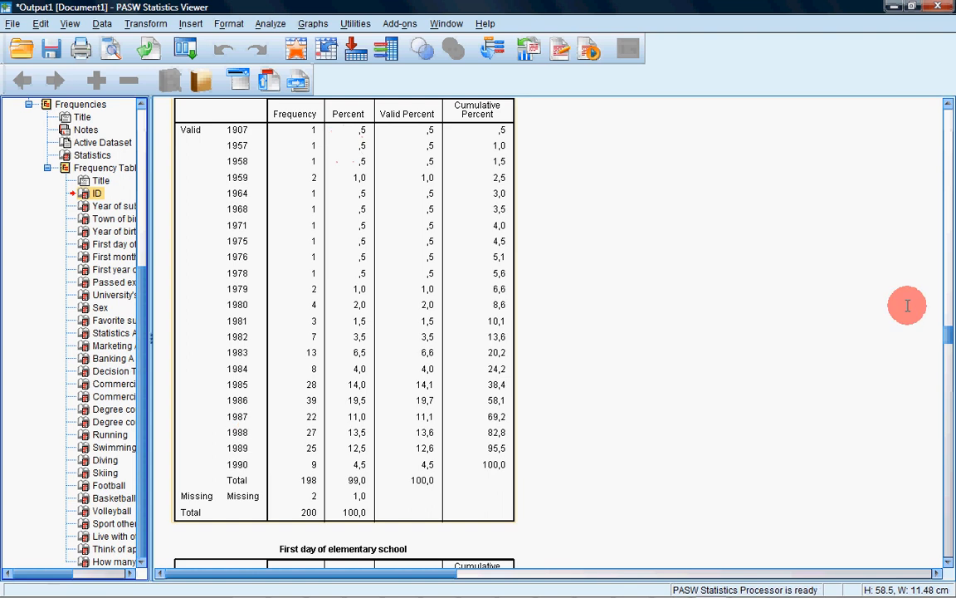
drag(949, 328, 949, 544)
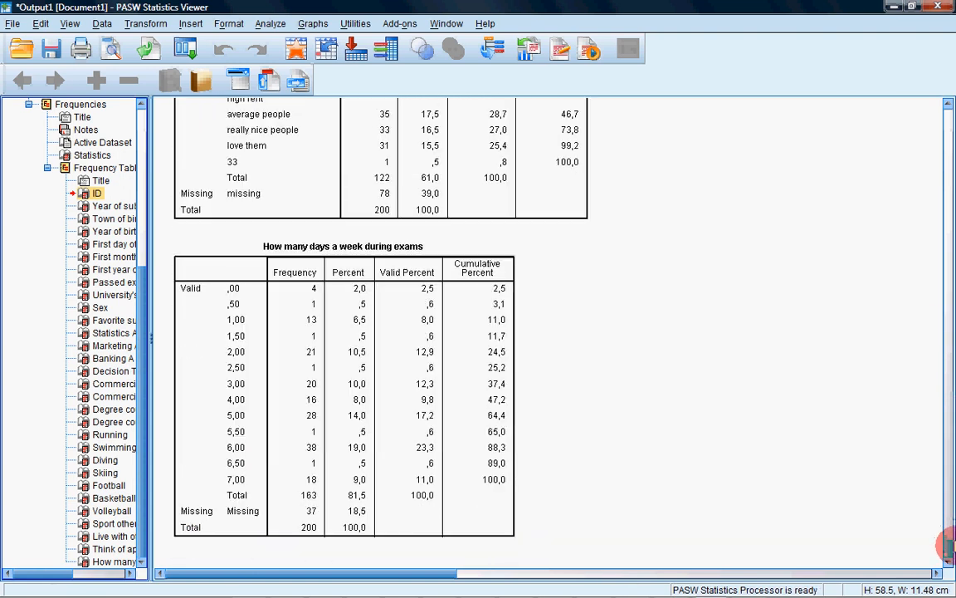
click(222, 489)
click(869, 420)
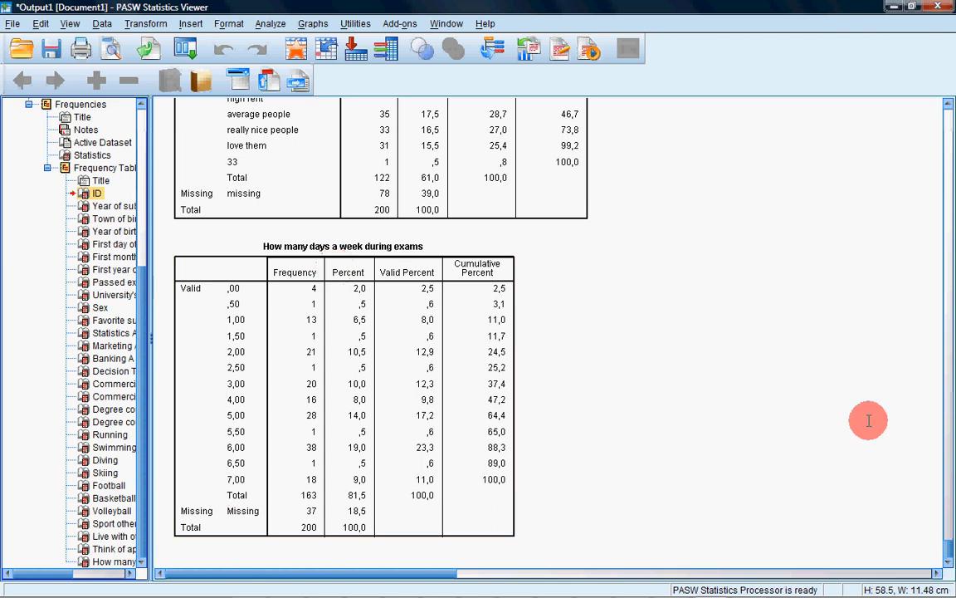
Step: Examine the Passed exams frequency table, and consult the univariate analysis techniques slides in PowerPoint
drag(941, 550, 947, 400)
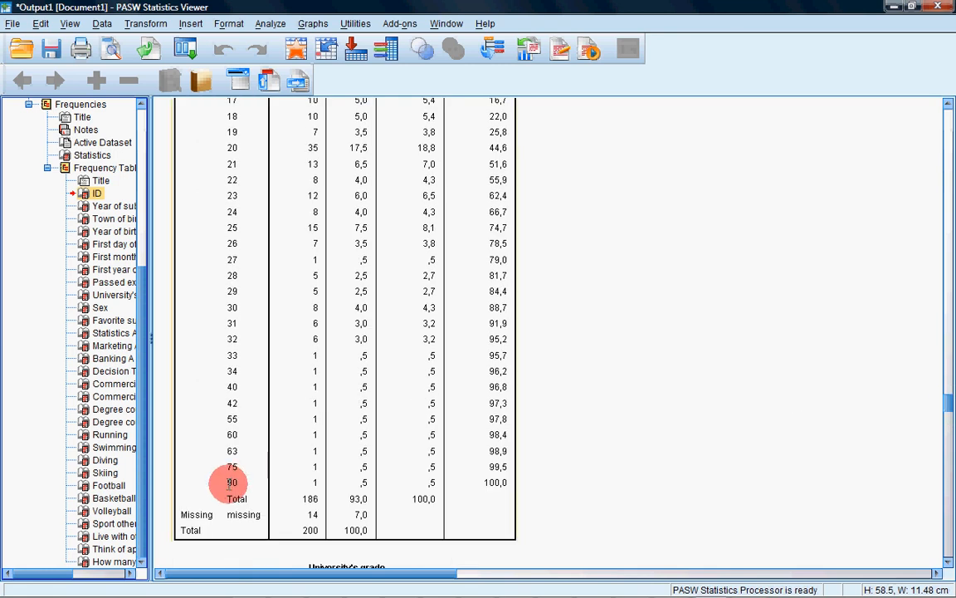
scroll(266, 437, up, 5)
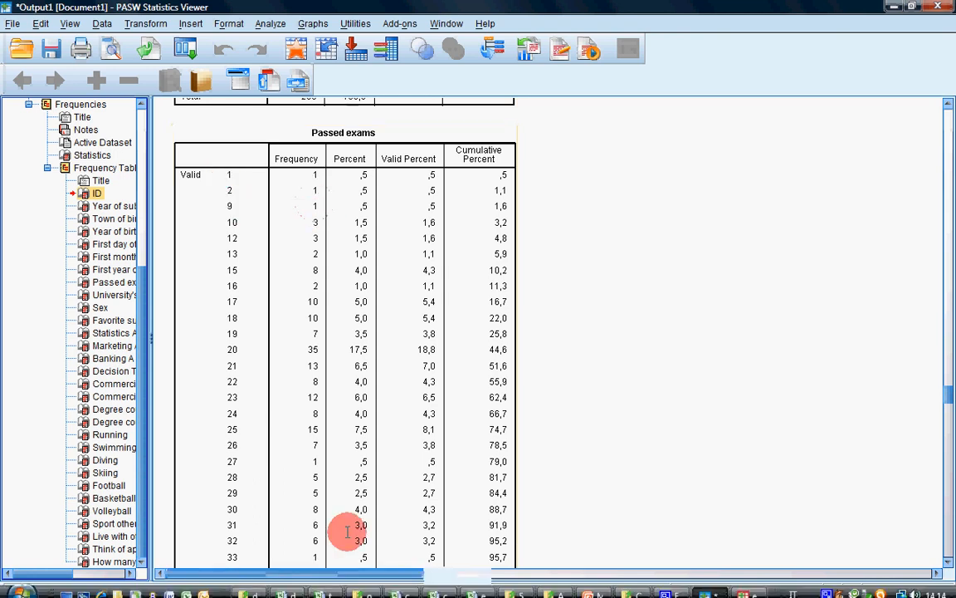
click(591, 586)
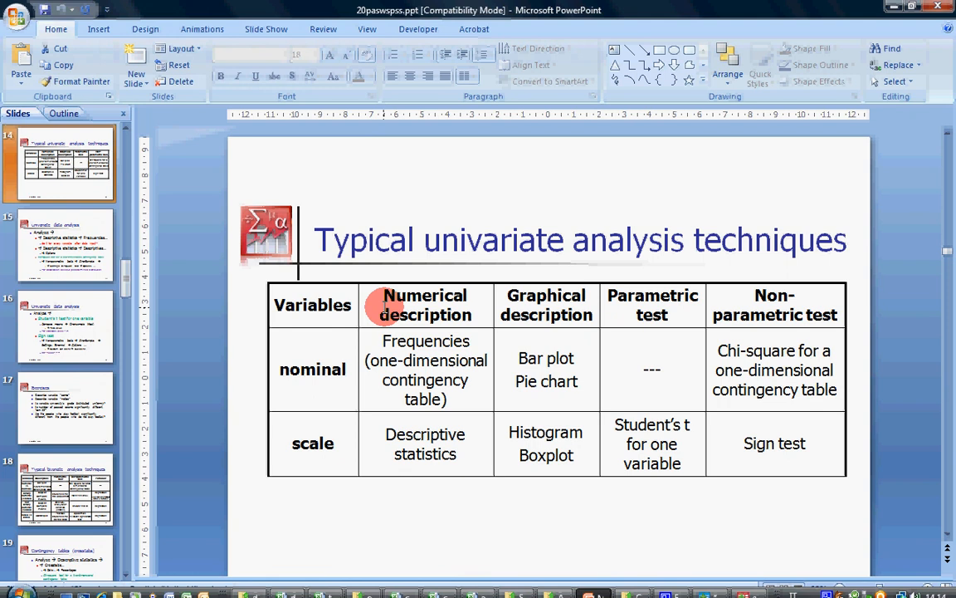
click(67, 246)
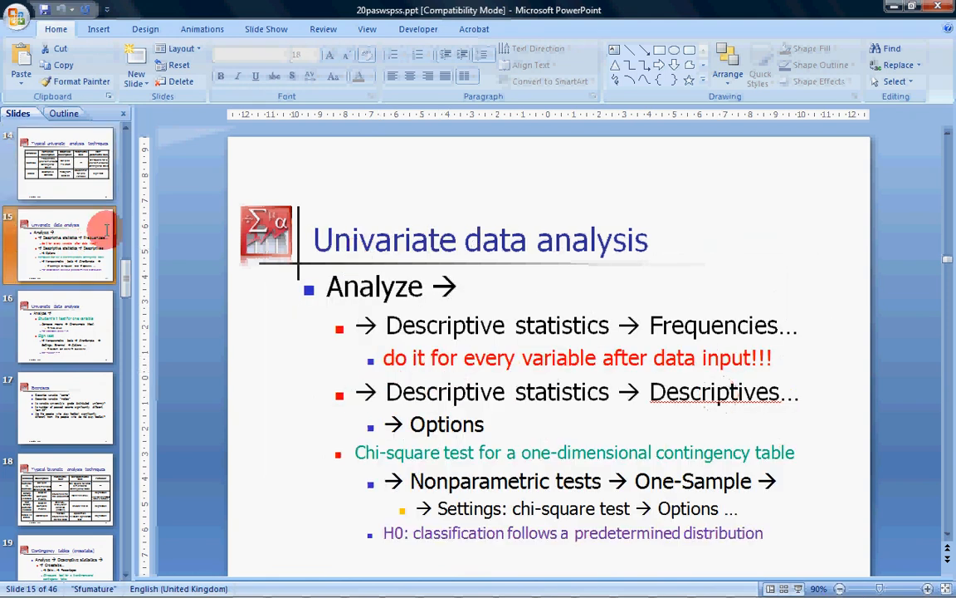
click(87, 181)
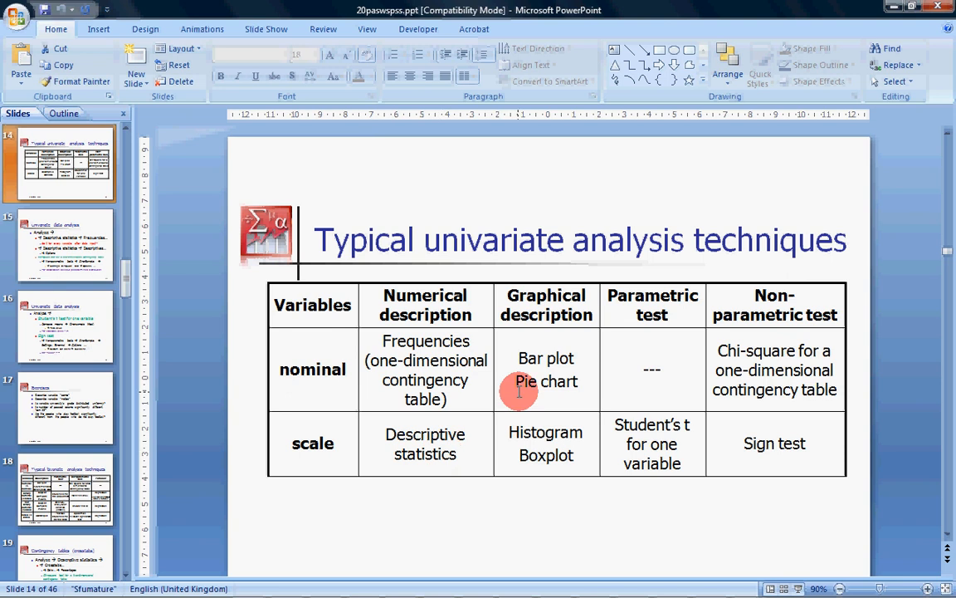
Step: Return to the PASW Statistics Viewer and set up a Descriptives analysis of Year of birth and Passed exams
key(alt+Tab)
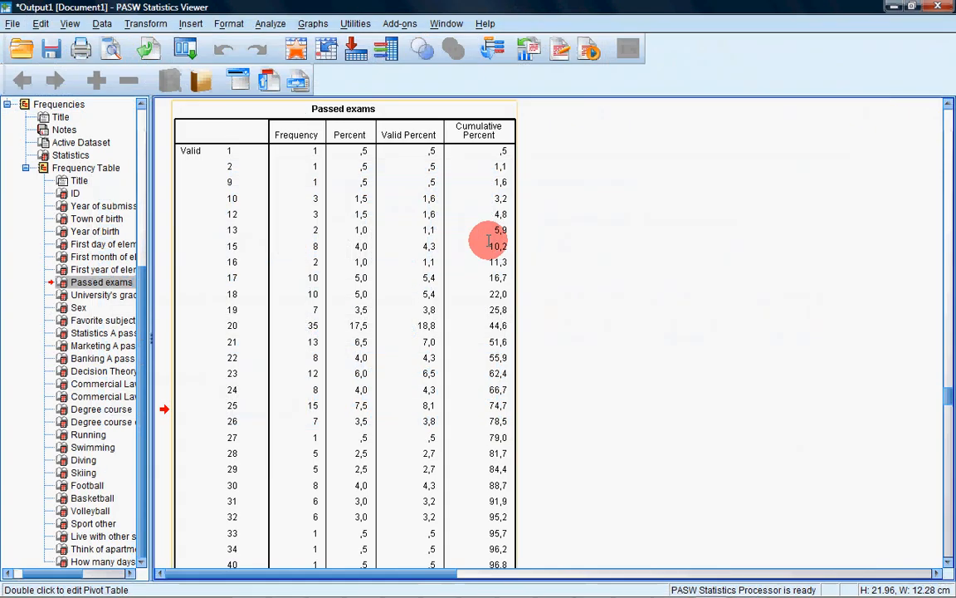
click(271, 24)
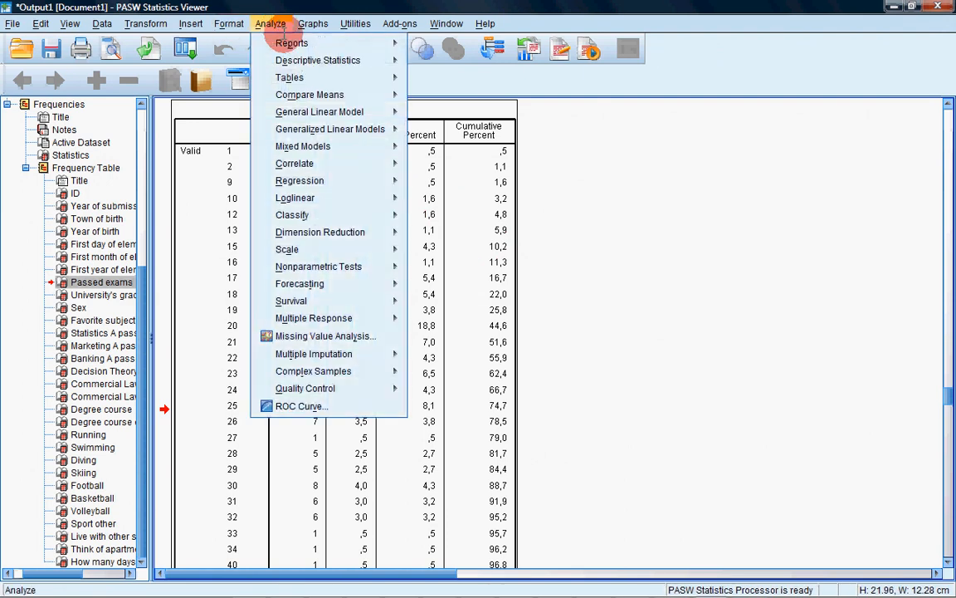
mouse_move(349, 60)
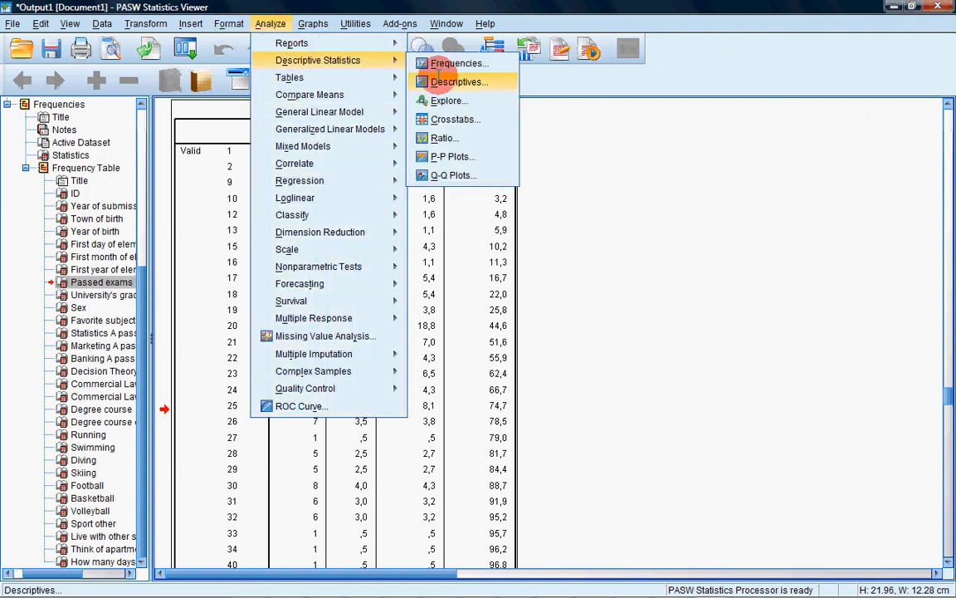
click(441, 80)
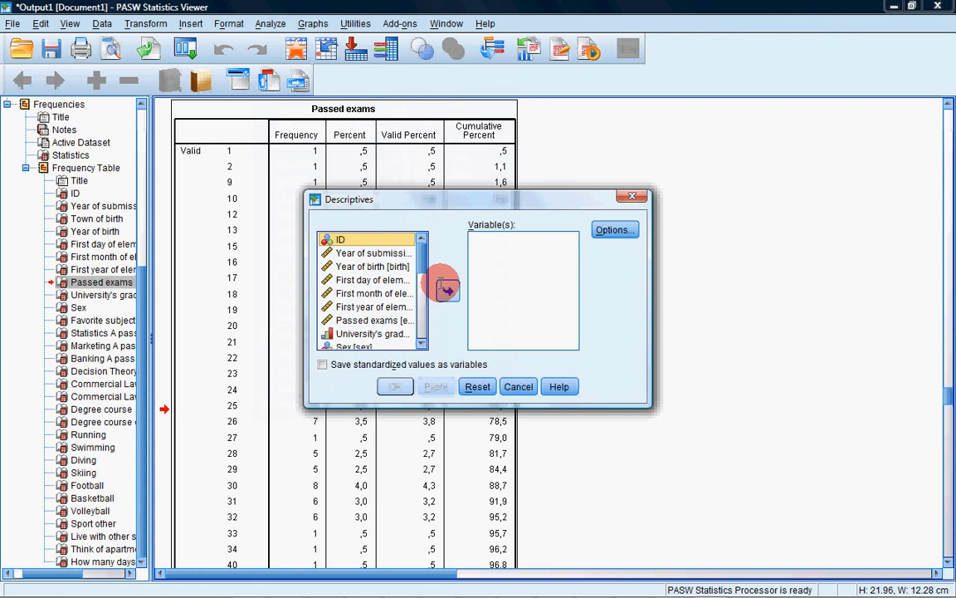
drag(304, 272, 189, 272)
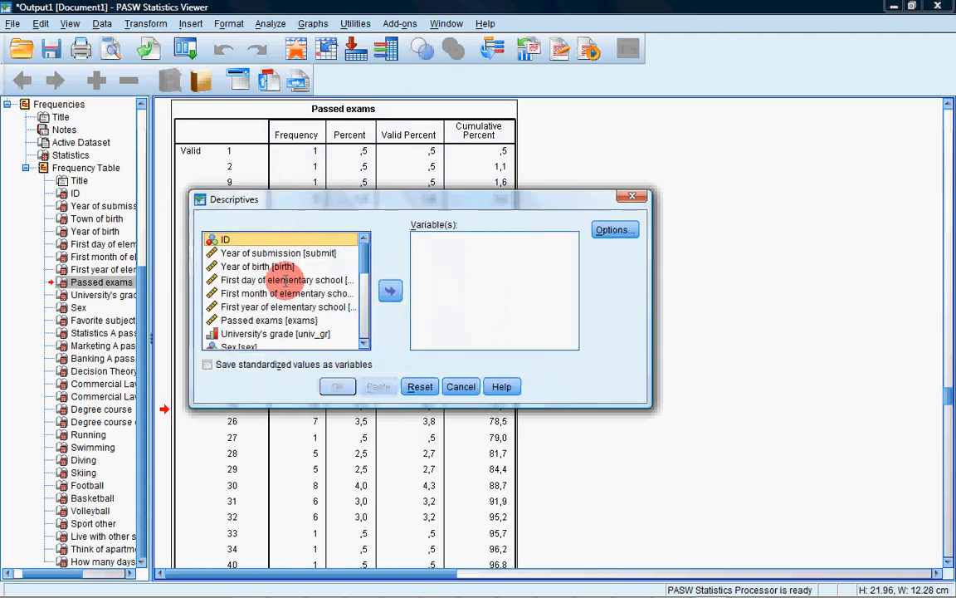
click(274, 267)
click(390, 289)
click(336, 306)
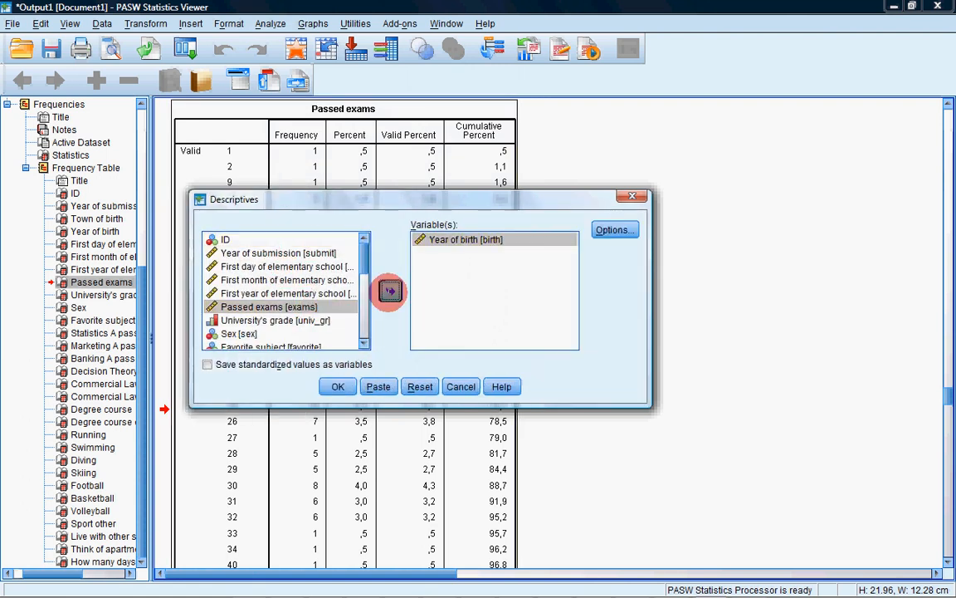
click(390, 290)
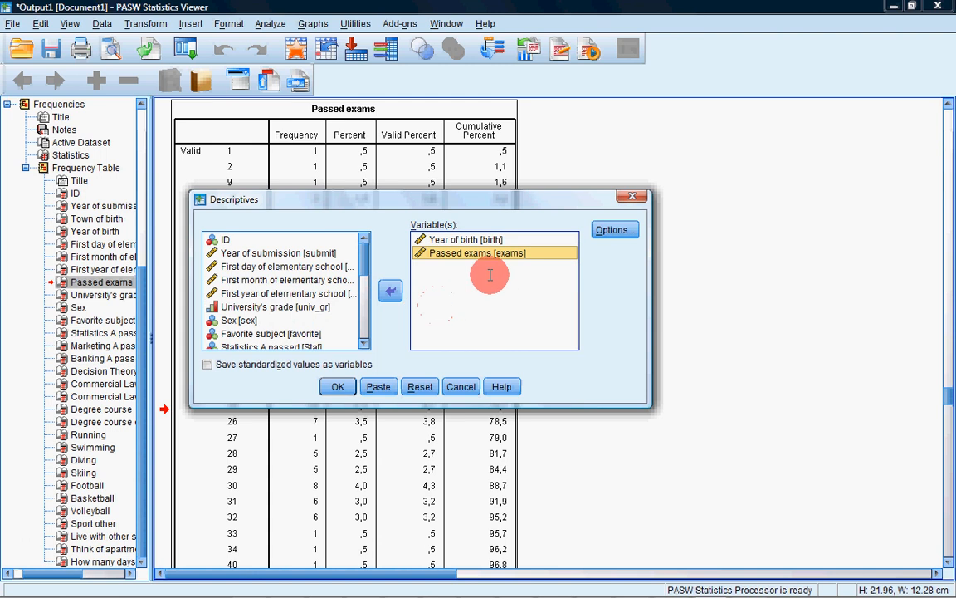
Step: Add the variance to the statistics computed by the Descriptives analysis
click(612, 232)
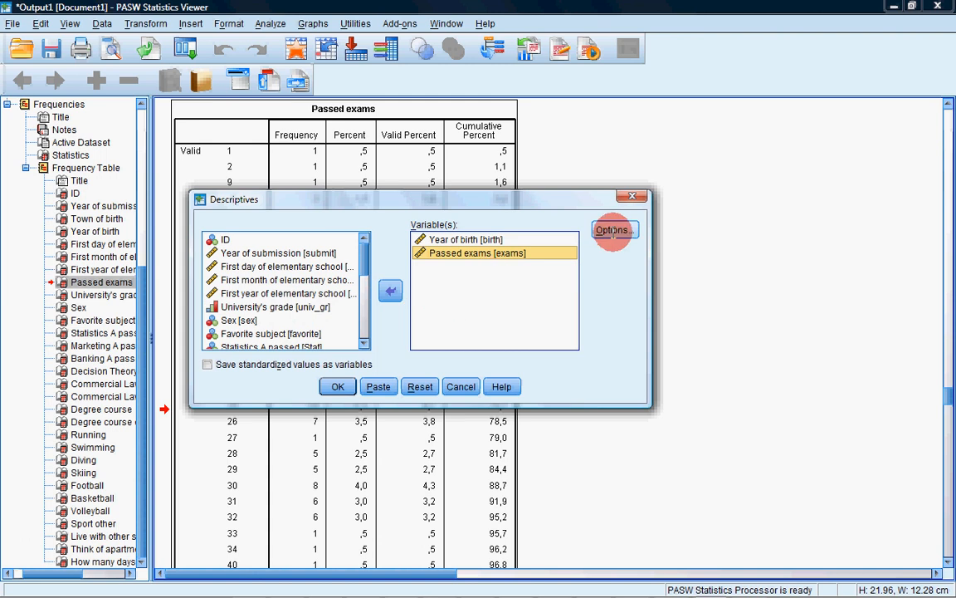
drag(427, 156, 763, 135)
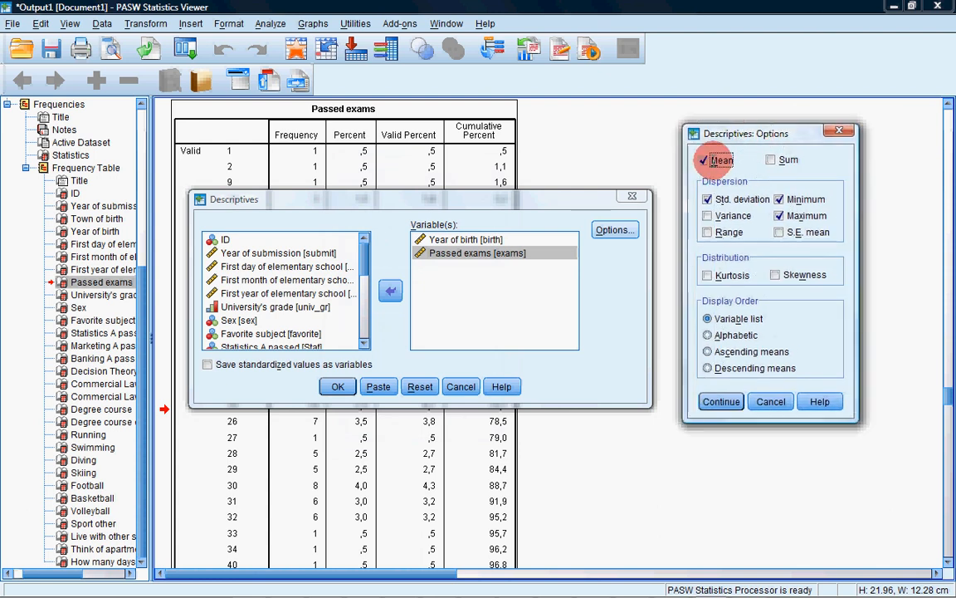
click(721, 215)
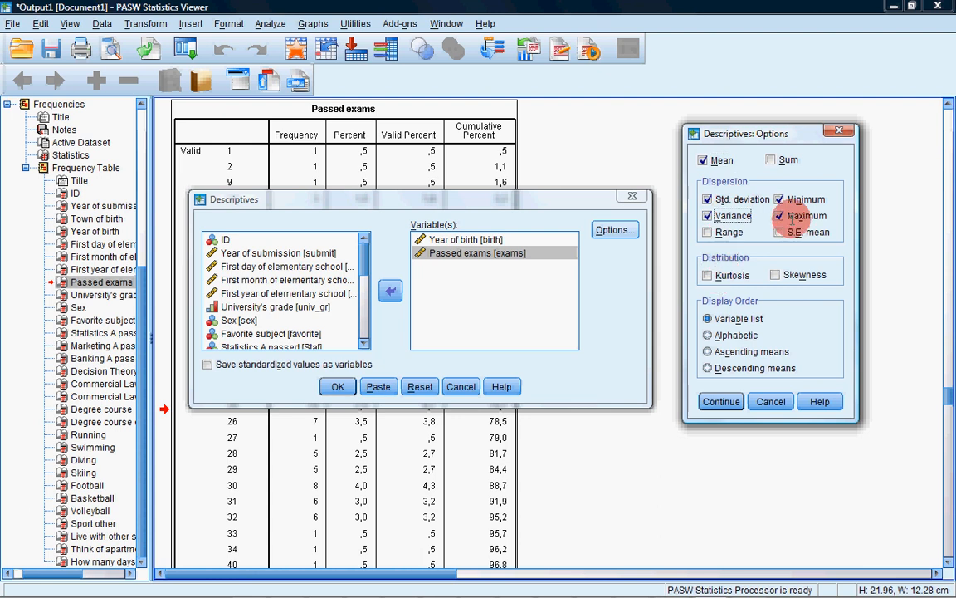
click(724, 275)
click(784, 275)
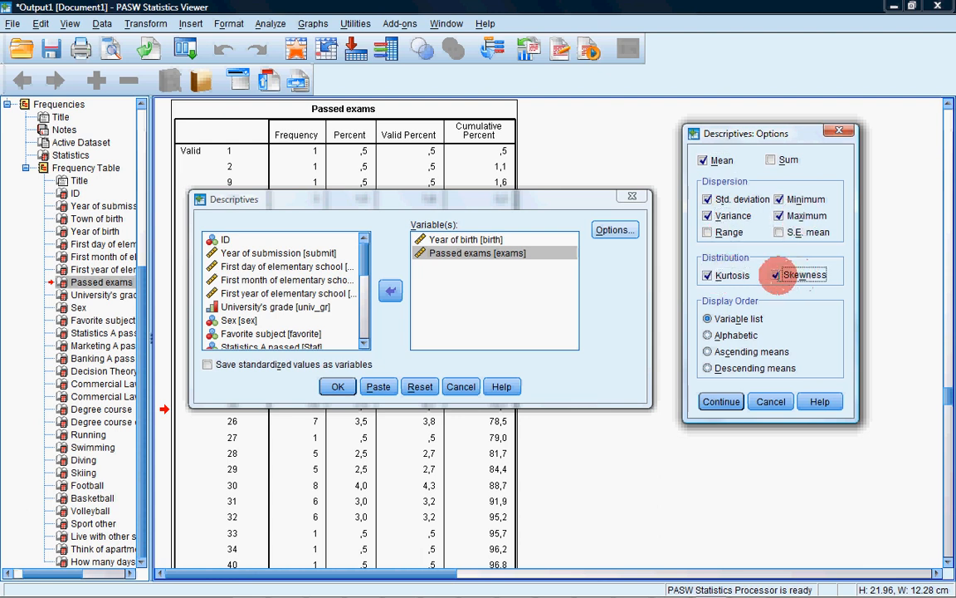
click(777, 276)
click(725, 270)
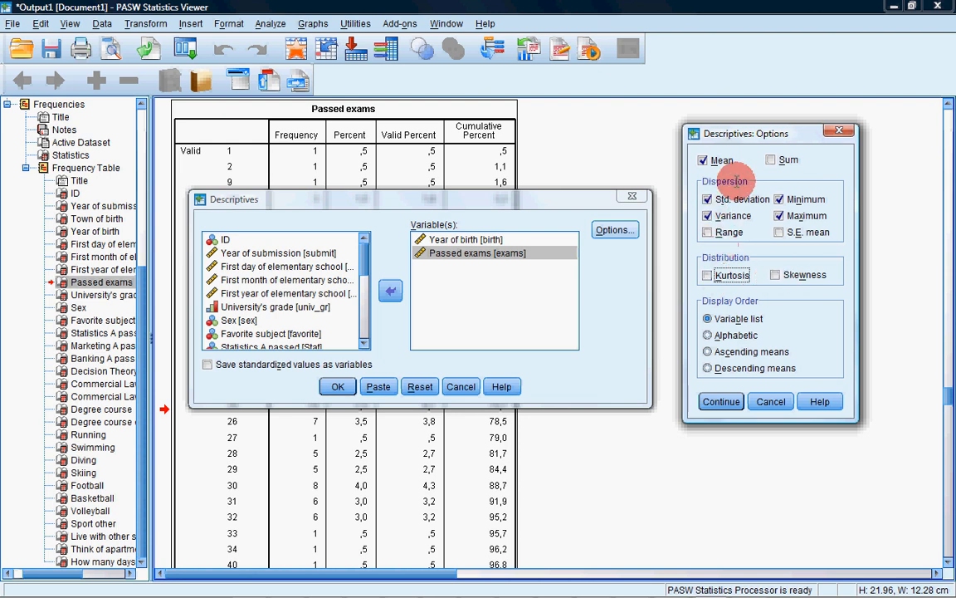
Step: Accept the statistics options and run the Descriptives analysis
click(721, 402)
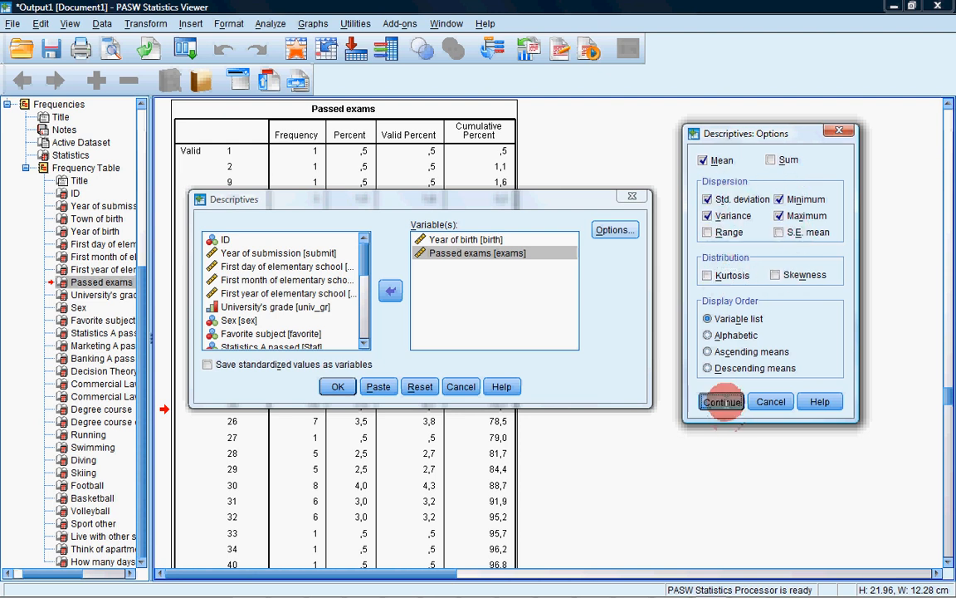
click(338, 386)
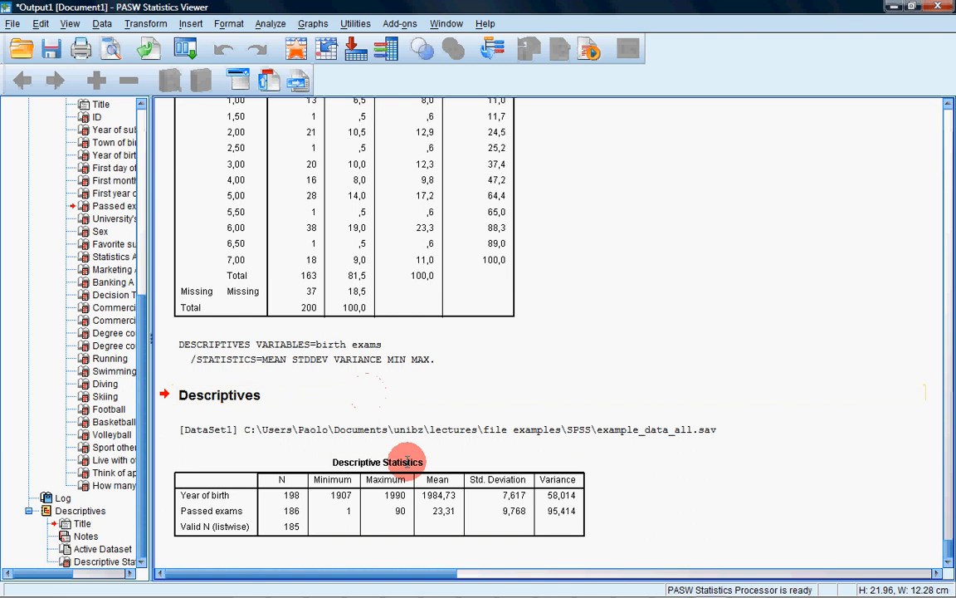
Step: Switch to PowerPoint, review slides 15 and 14, and highlight the chi-square entry for nominal variables in the techniques table
key(alt+Tab)
key(alt+Tab)
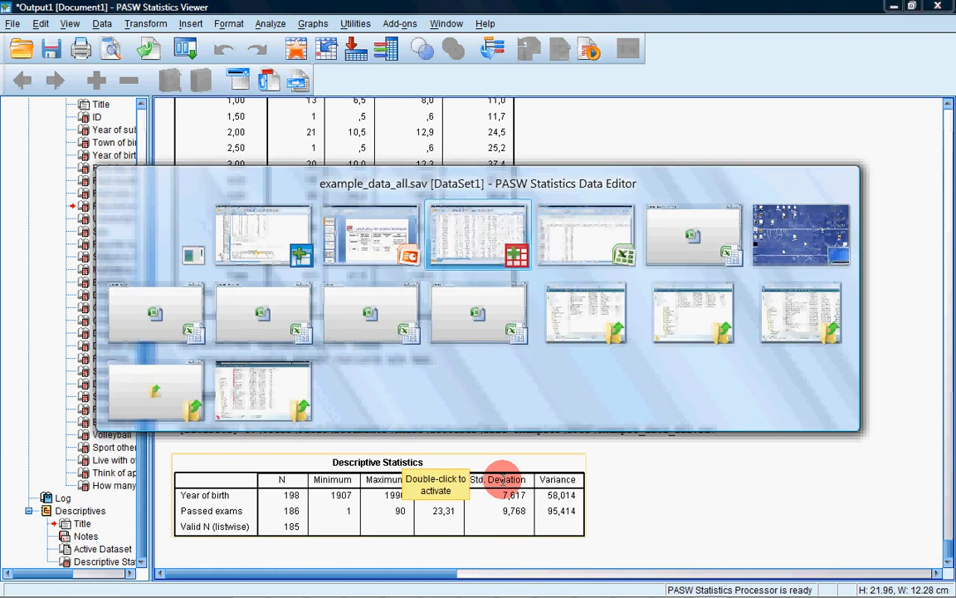
key(alt+shift+Tab)
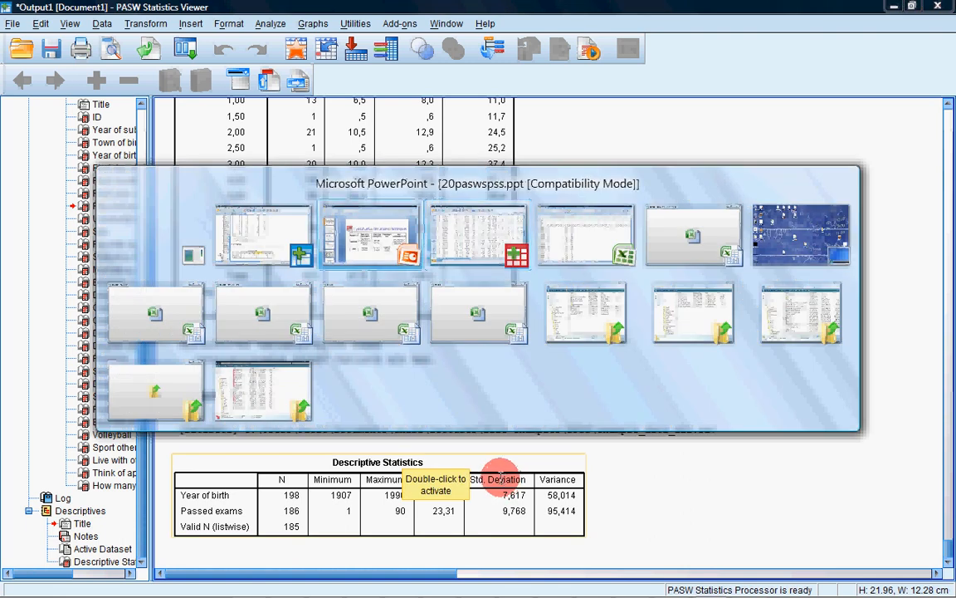
click(87, 236)
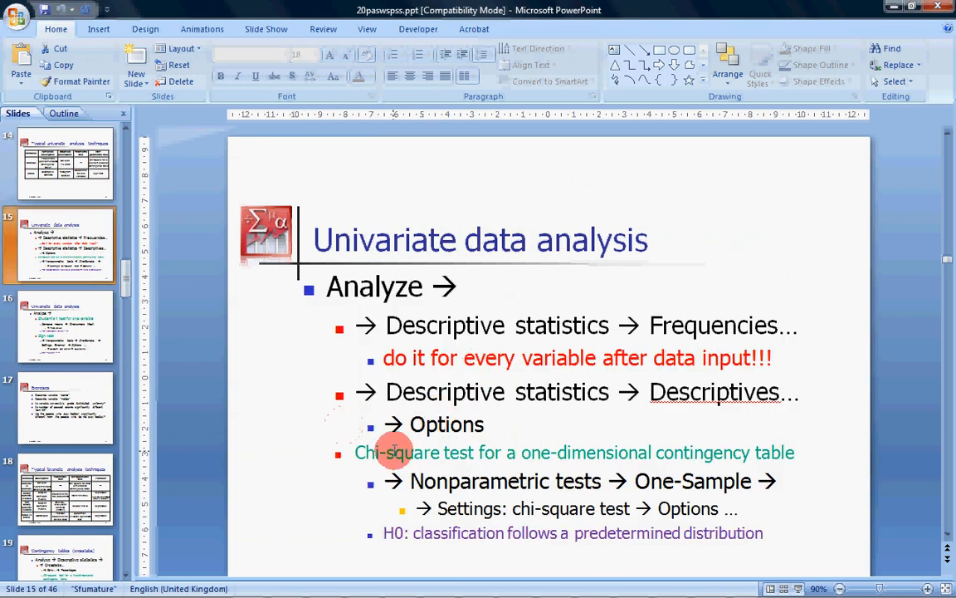
click(65, 163)
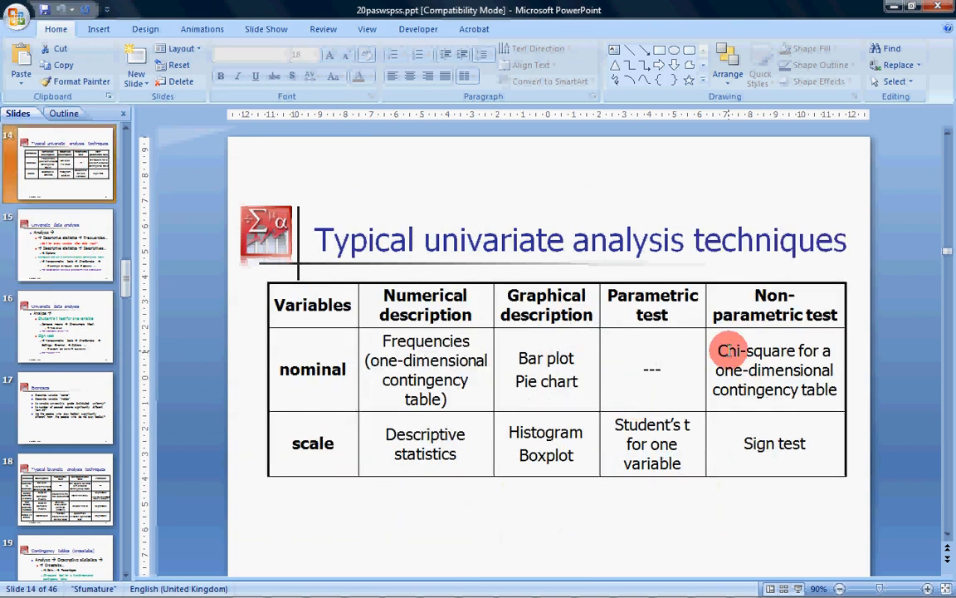
drag(719, 350, 832, 390)
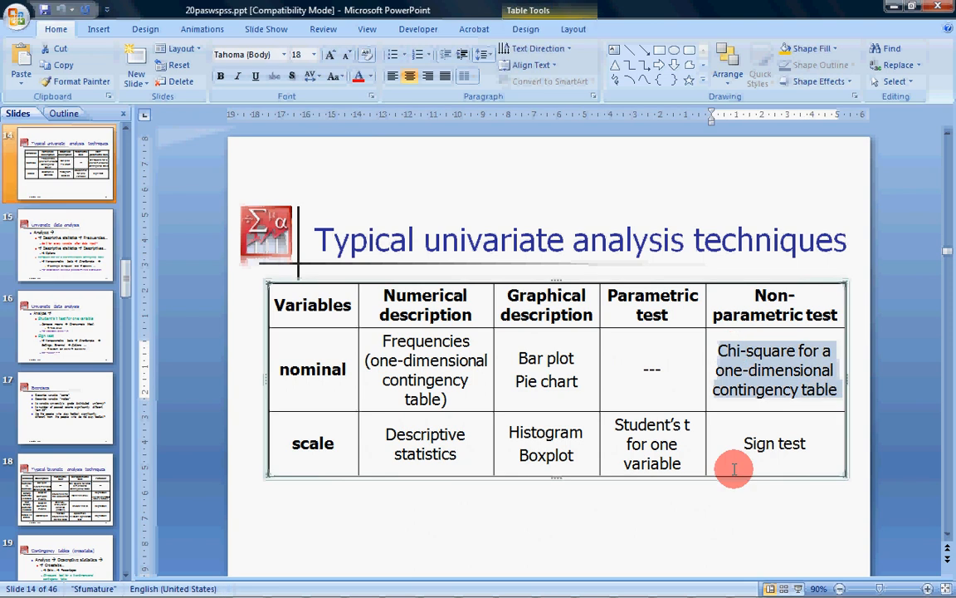
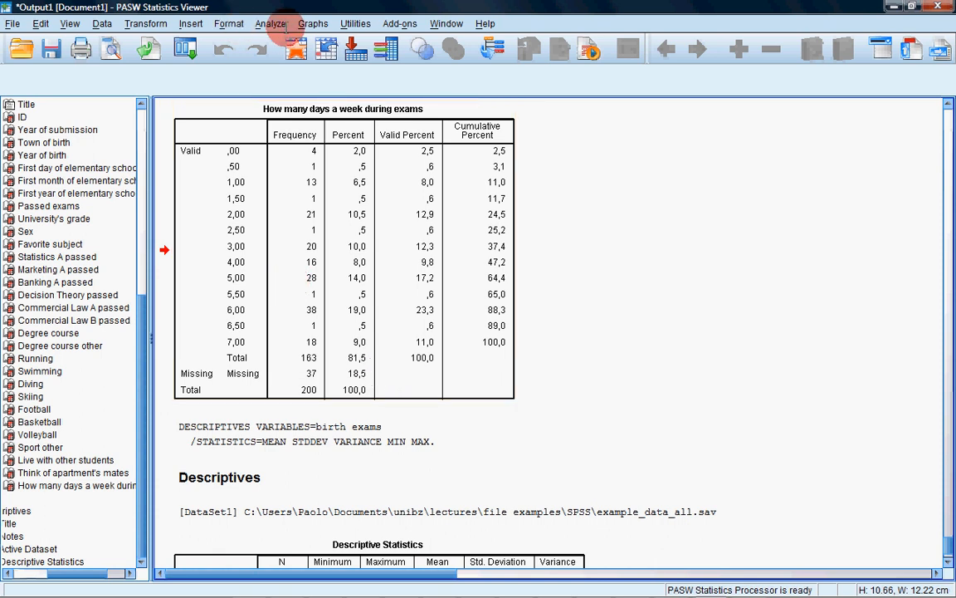
click(272, 23)
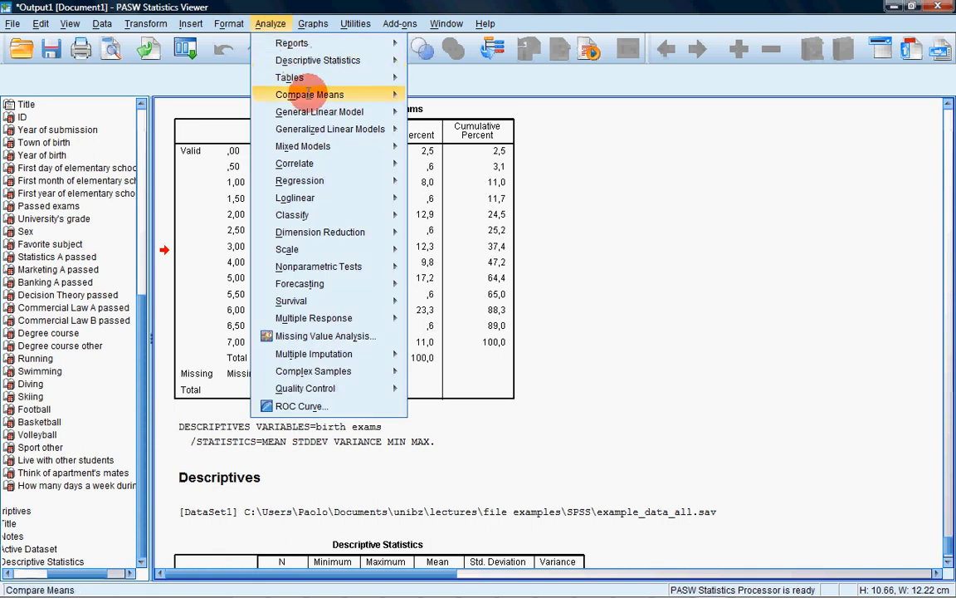
mouse_move(308, 93)
mouse_move(324, 59)
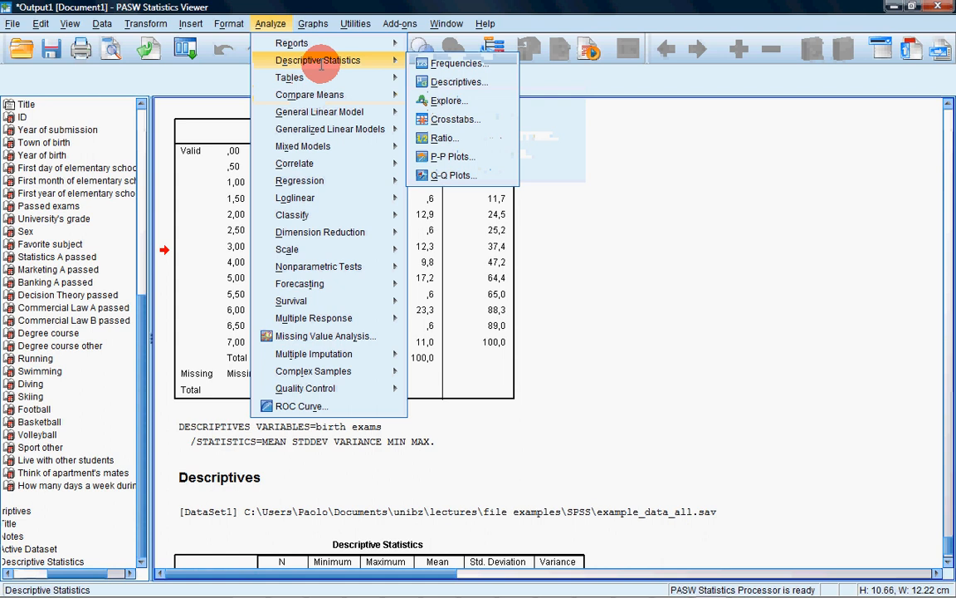
click(446, 119)
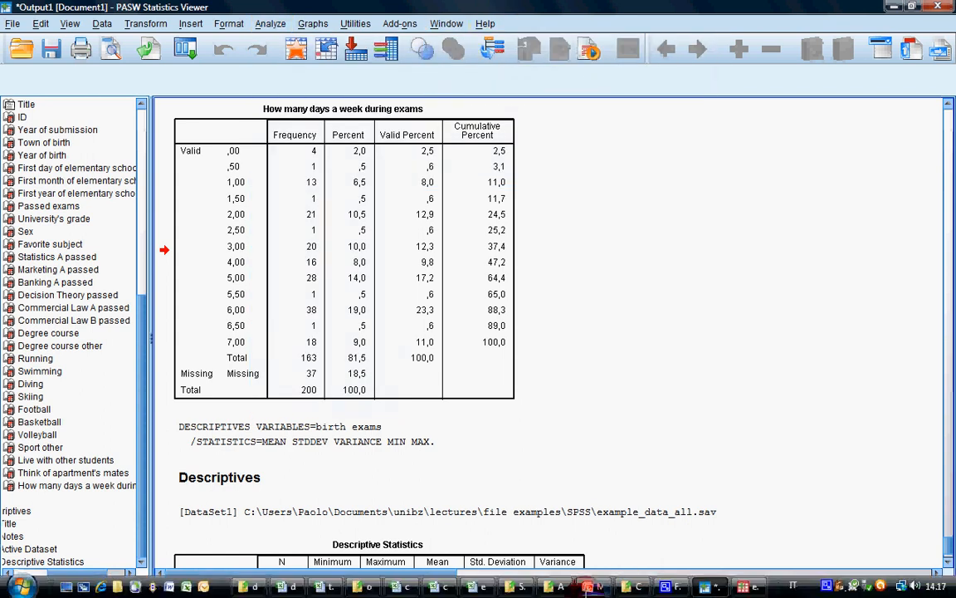
Step: Consult the chi-square instructions in PowerPoint, and start a One Sample nonparametric test on example_data_all.sav with the Customize analysis objective
click(590, 587)
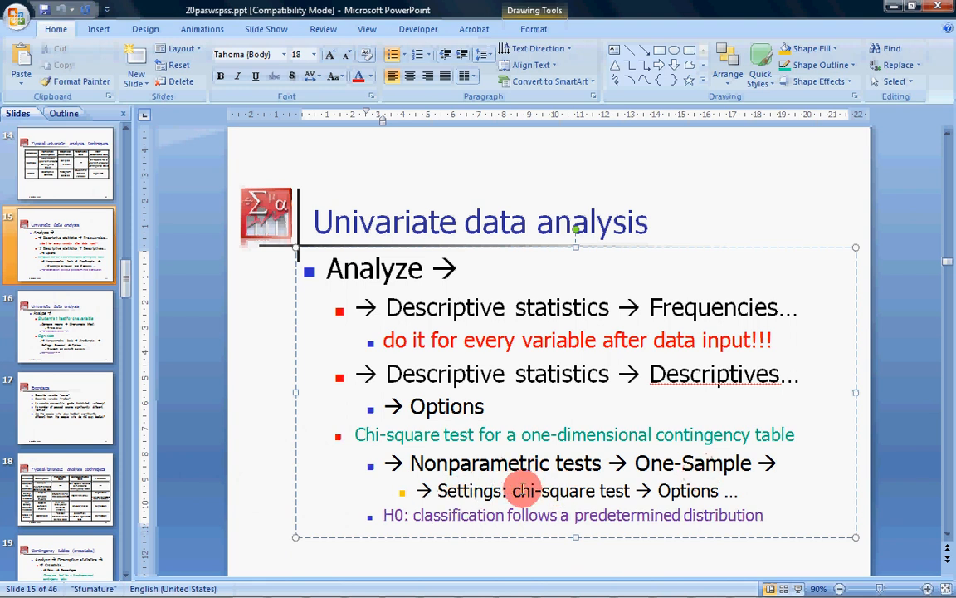
key(alt+Tab)
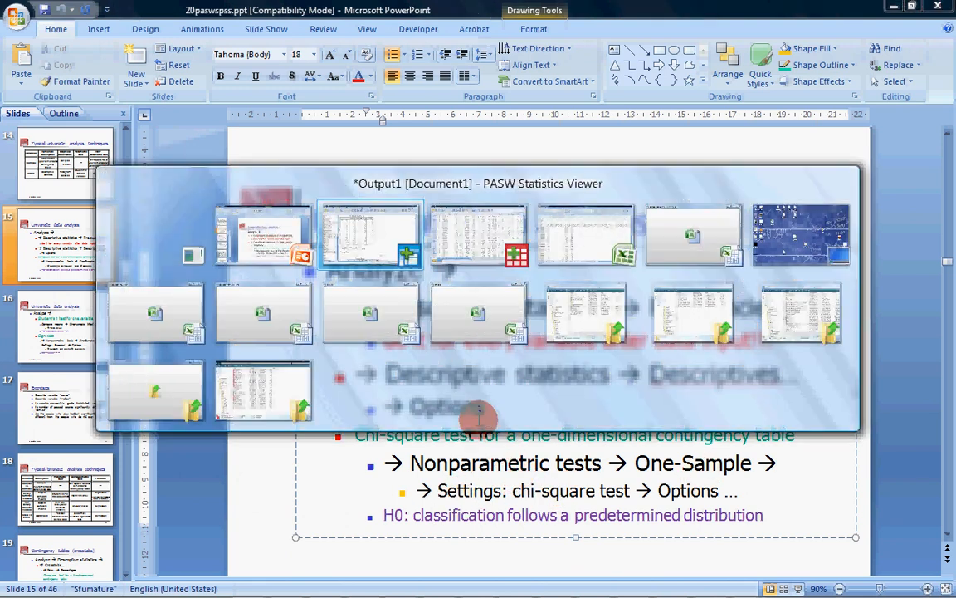
key(alt+Tab)
click(193, 24)
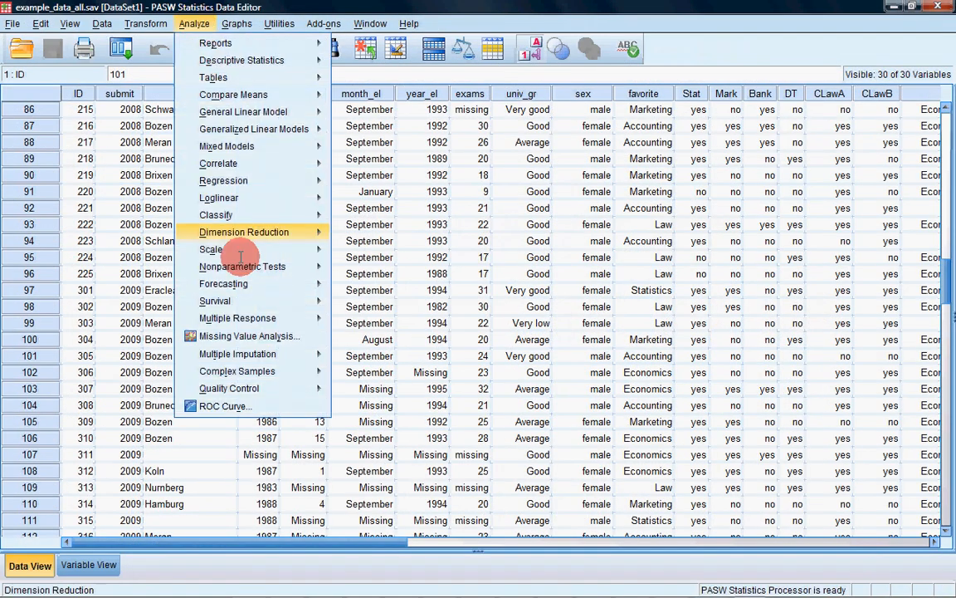
mouse_move(261, 266)
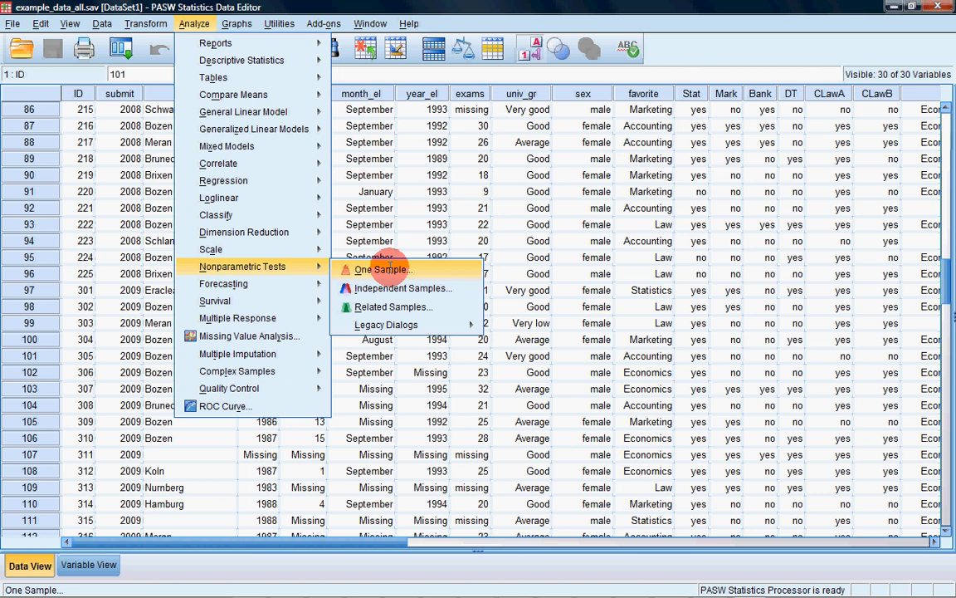
mouse_move(384, 328)
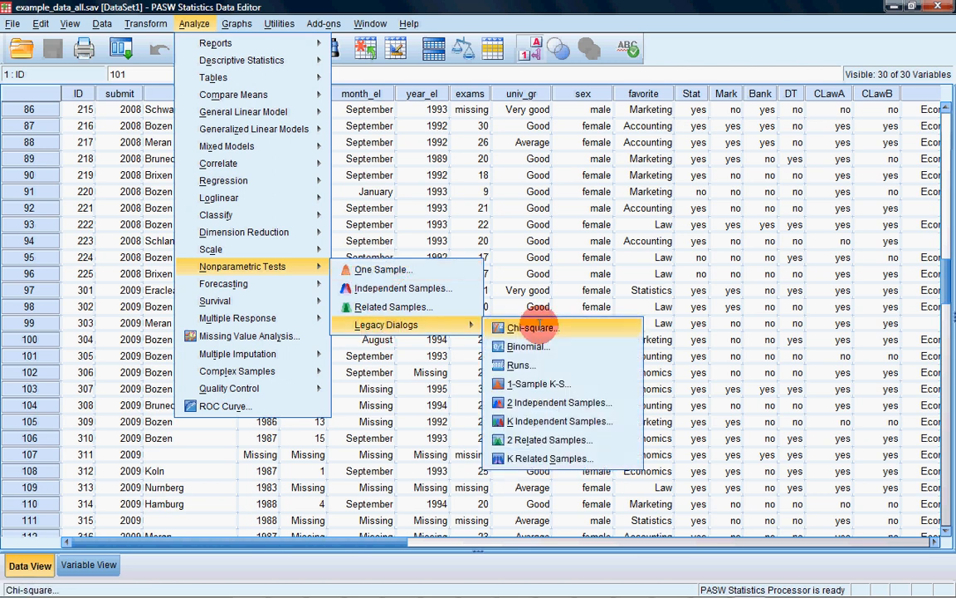
click(441, 271)
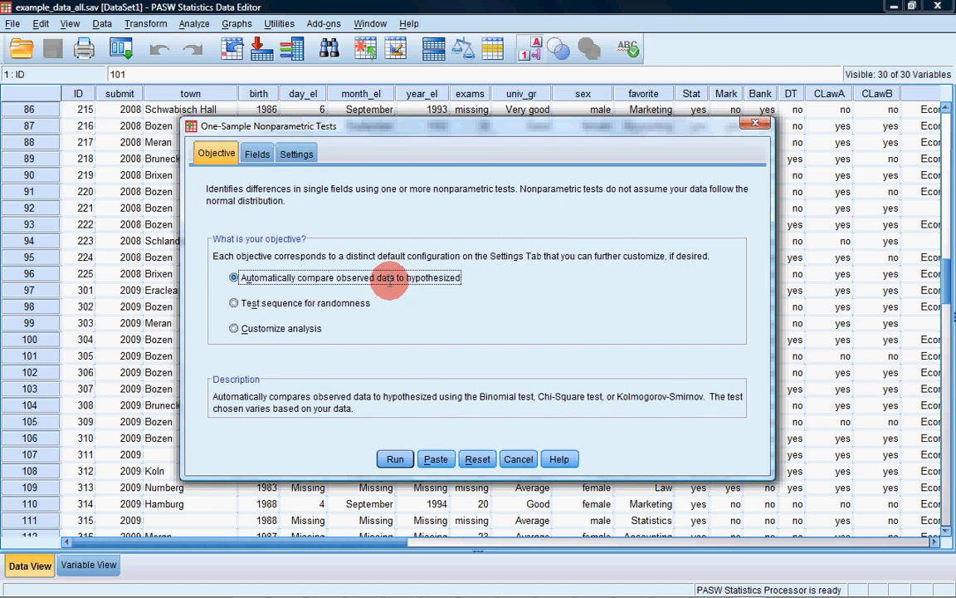
click(280, 329)
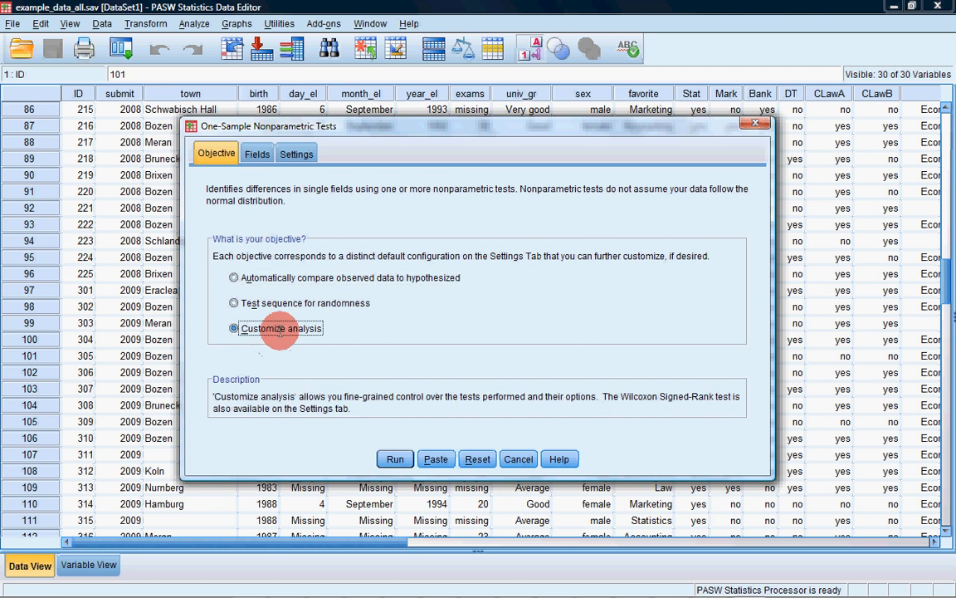
Step: Remove all variables from the test fields and add Sex as the only test field
click(257, 154)
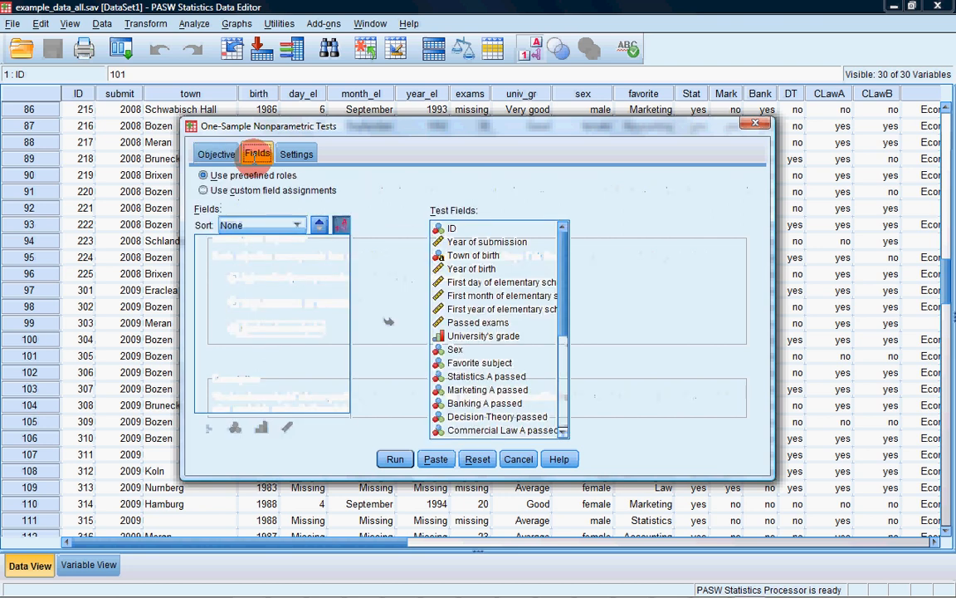
click(472, 228)
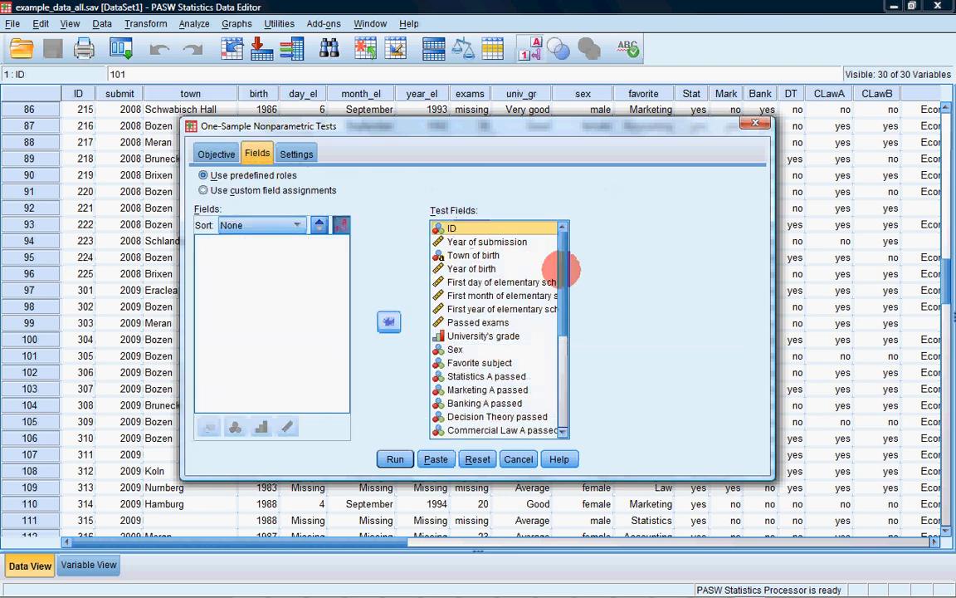
drag(562, 269, 566, 397)
shift+click(503, 429)
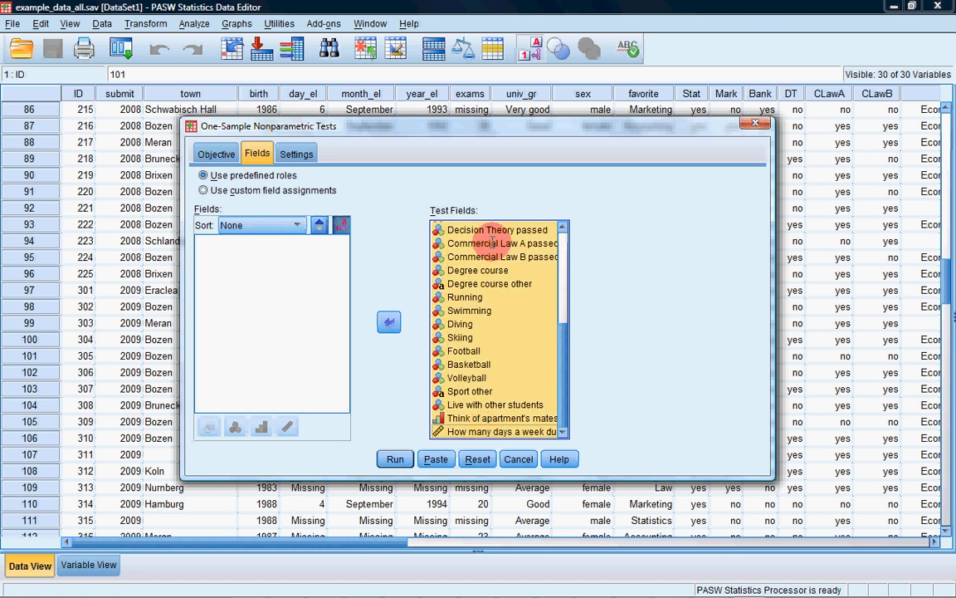
click(388, 322)
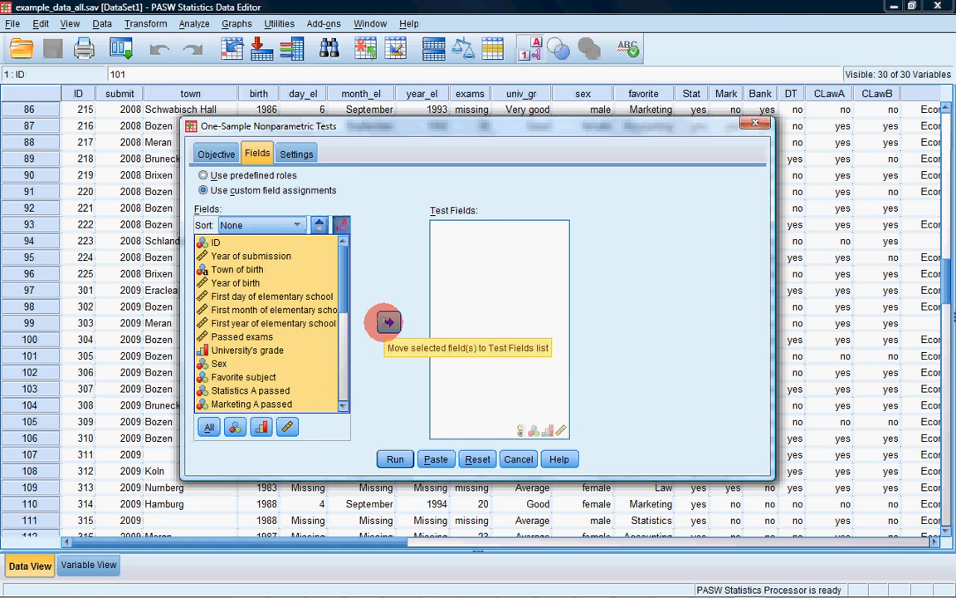
click(217, 363)
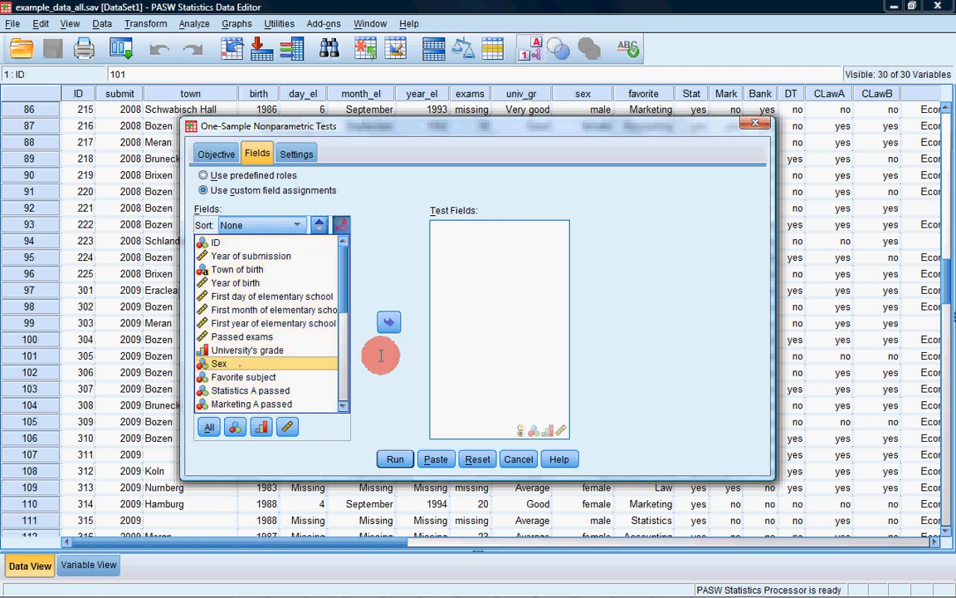
click(389, 322)
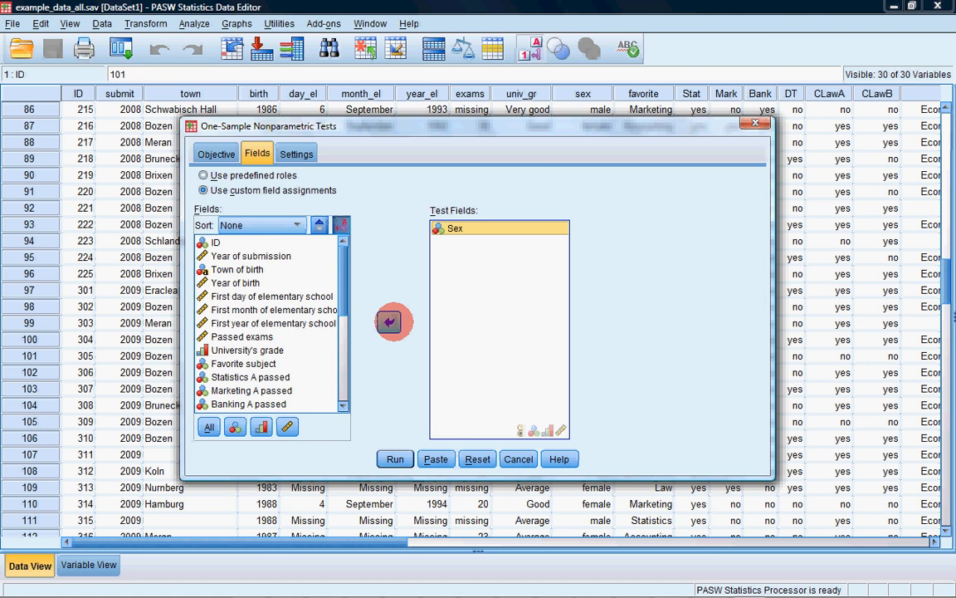
Step: Choose customized tests and include the Chi-Square test comparing observed probabilities to hypothesized ones
click(297, 154)
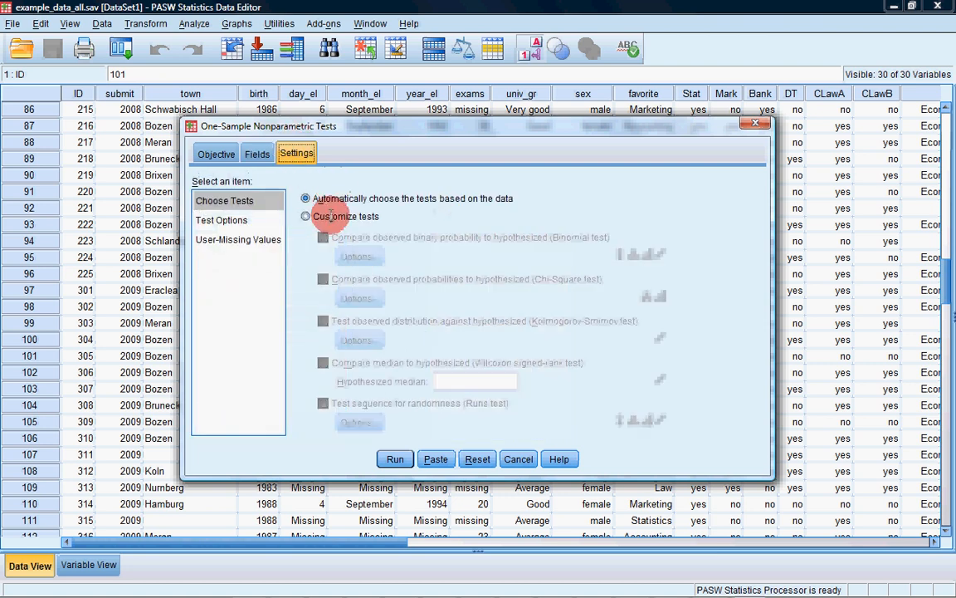
click(323, 215)
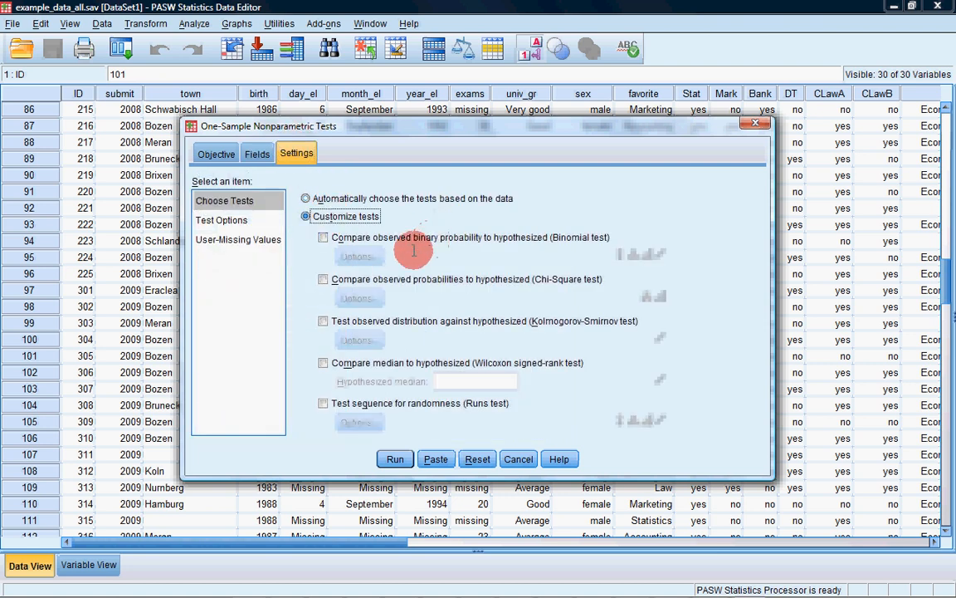
click(323, 279)
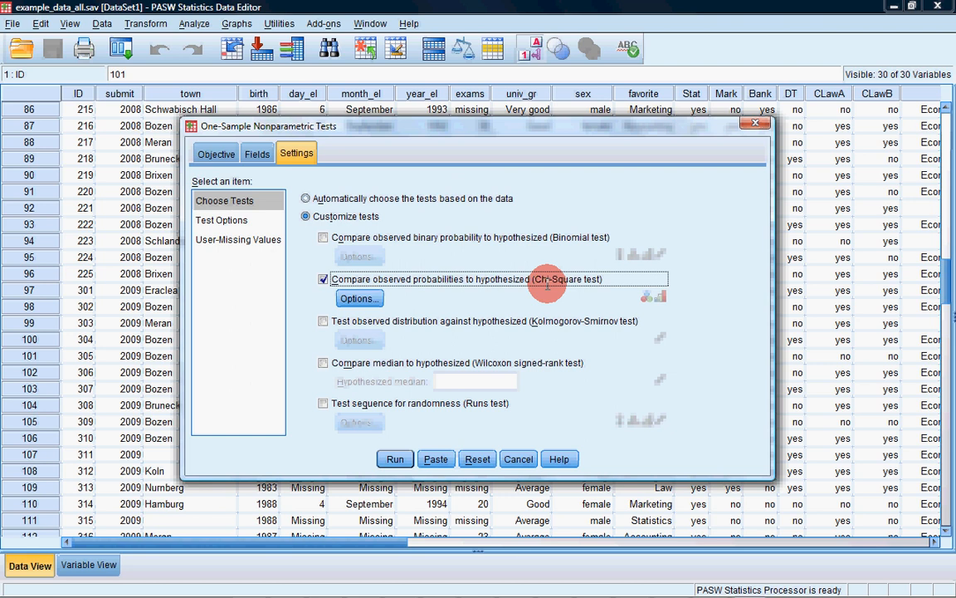
Step: Set custom expected probabilities of 0,4 for category 0 and 0,6 for category 1, and run the chi-square test
click(362, 298)
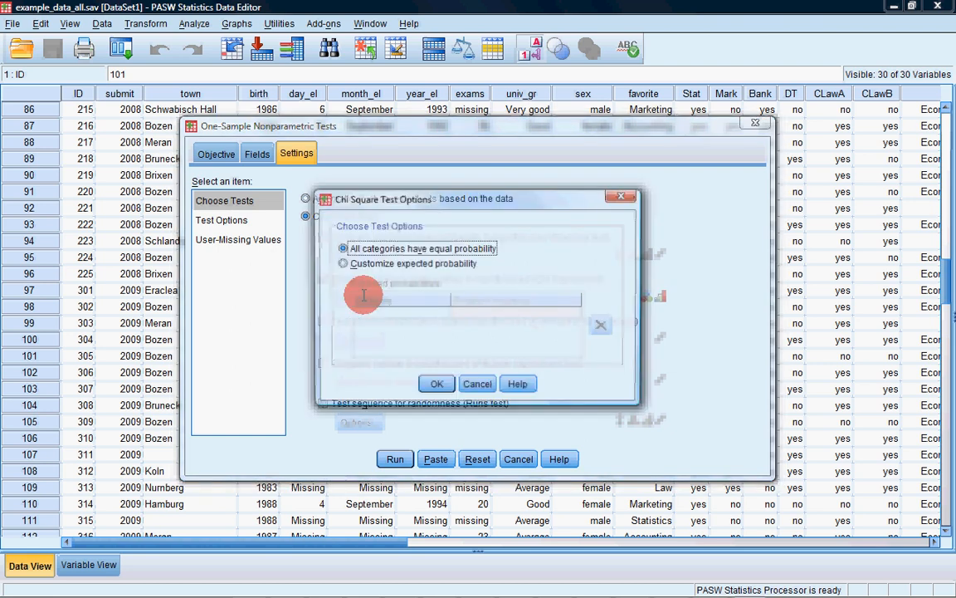
click(372, 263)
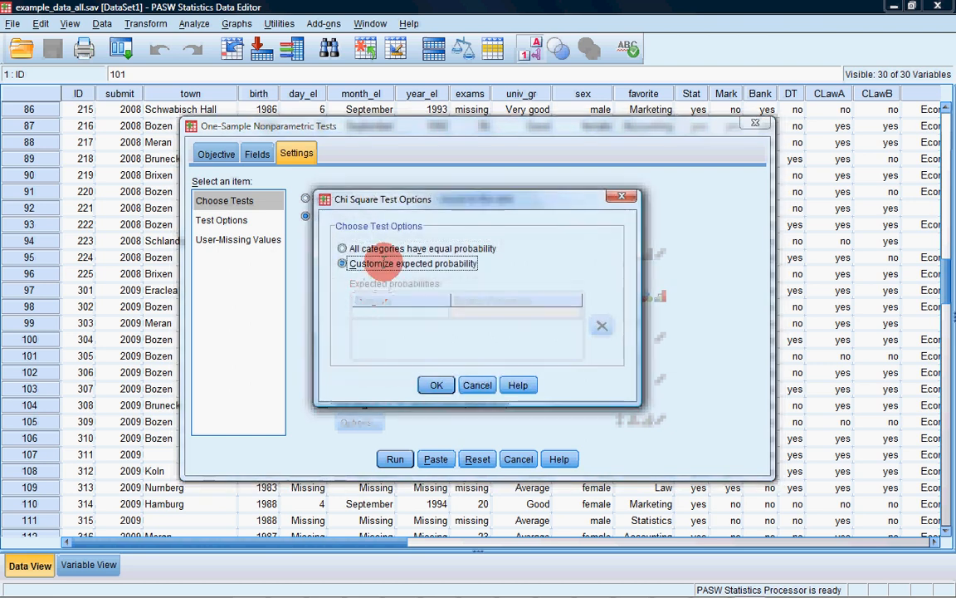
click(399, 313)
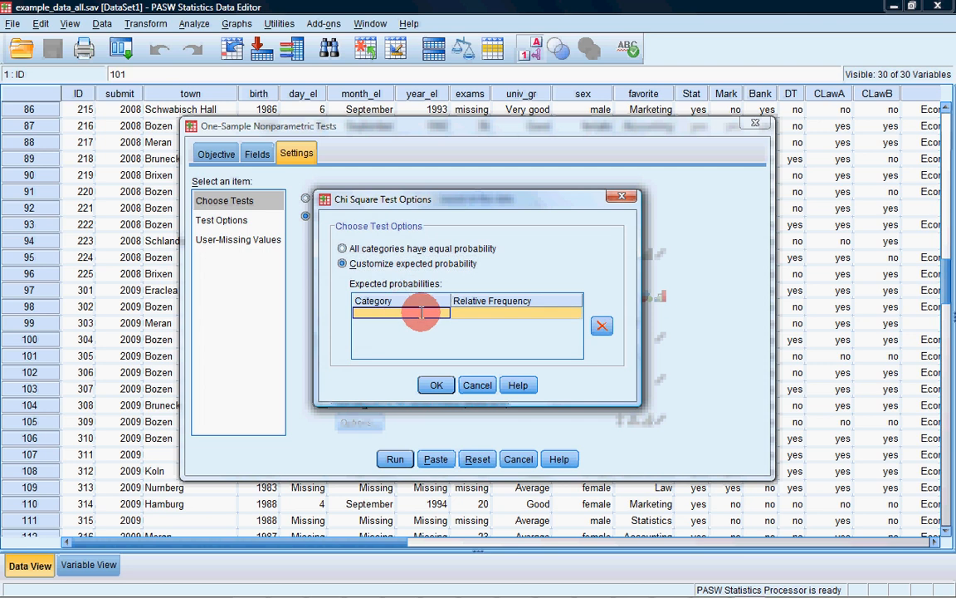
text(0)
click(471, 313)
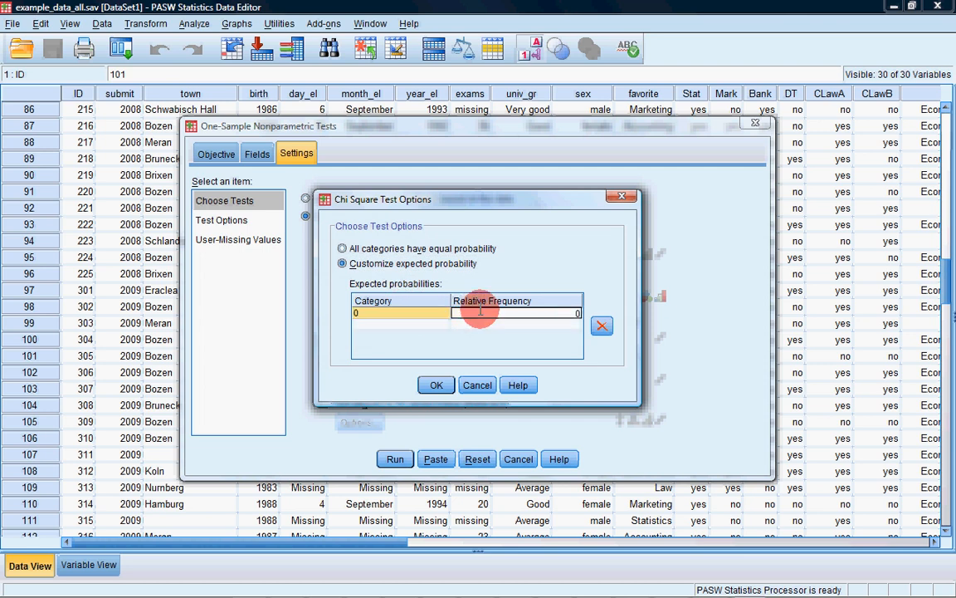
text(.4)
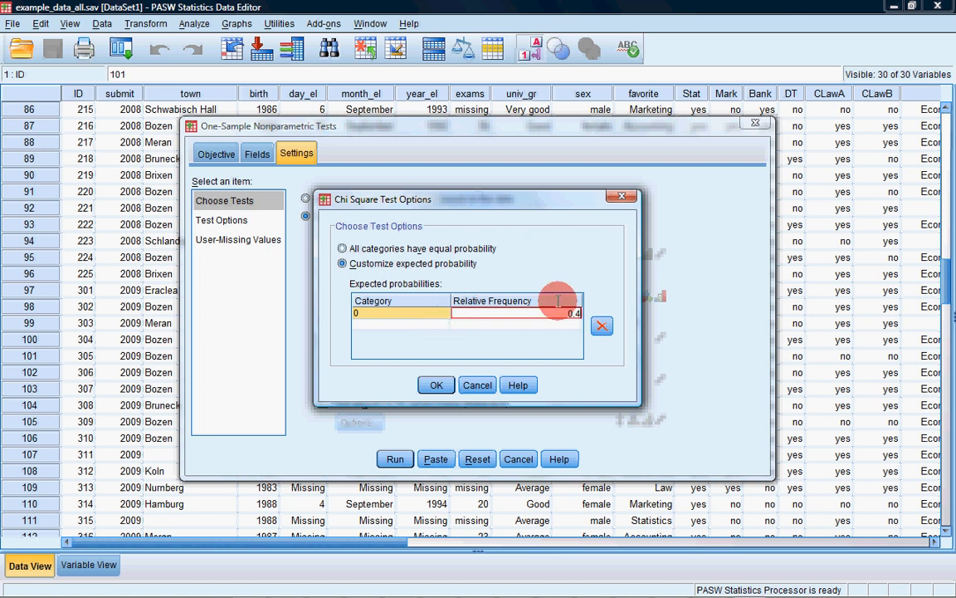
click(423, 326)
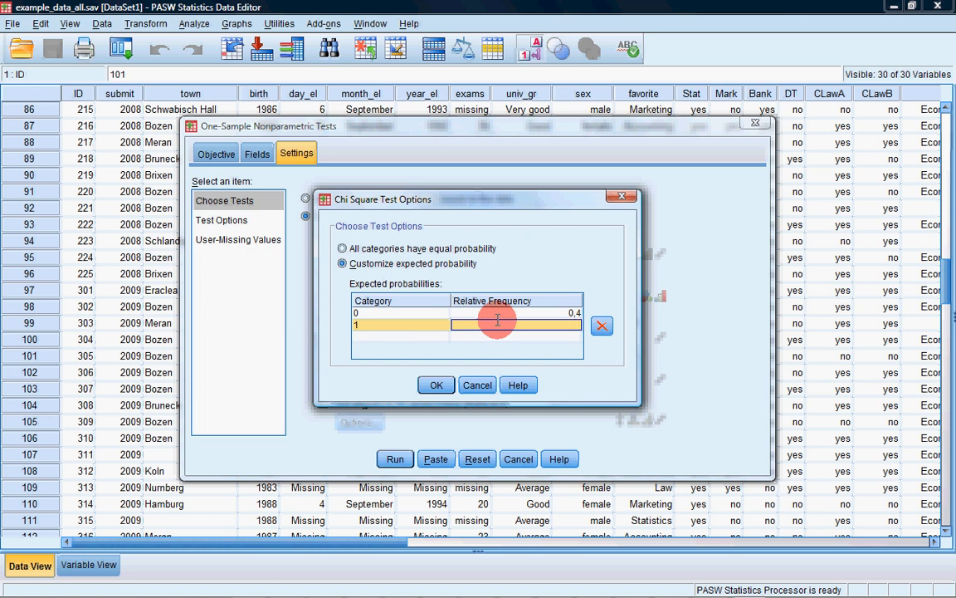
text(0,6)
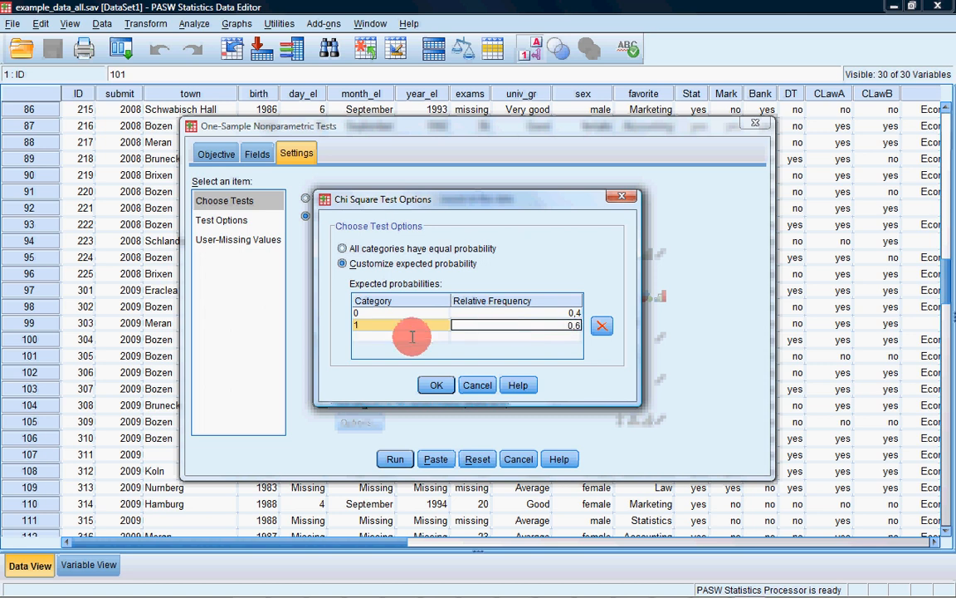
click(456, 313)
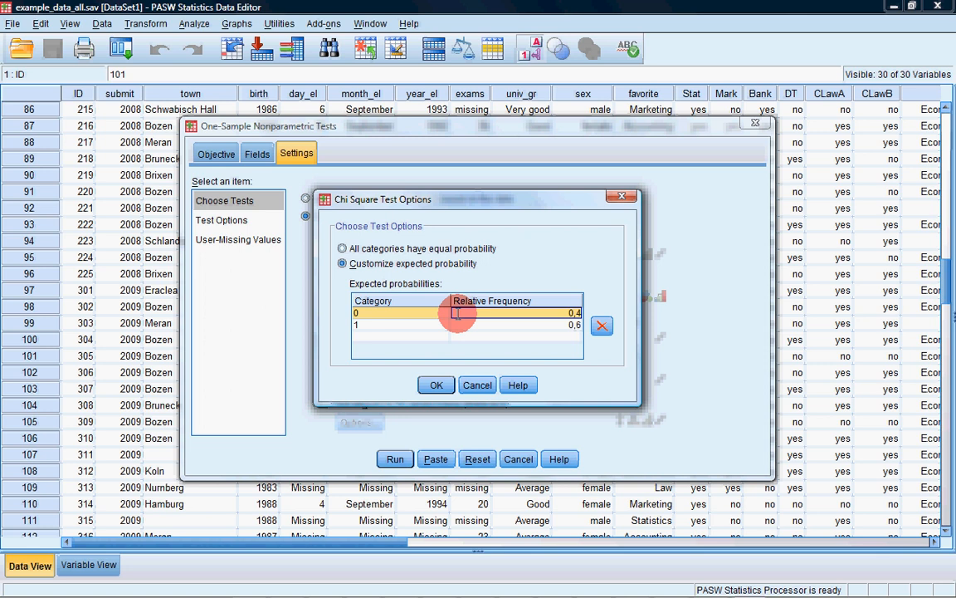
click(437, 384)
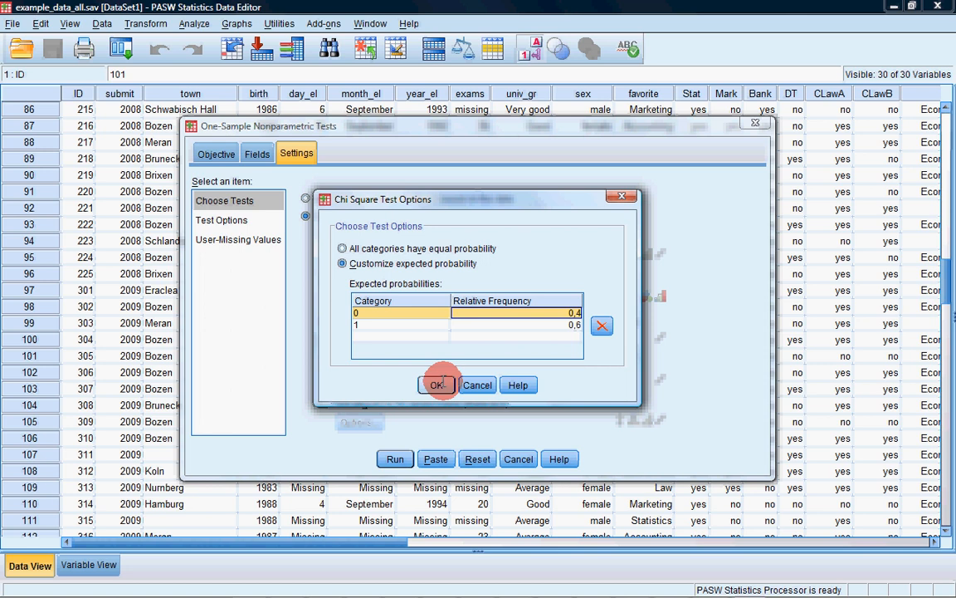
click(395, 459)
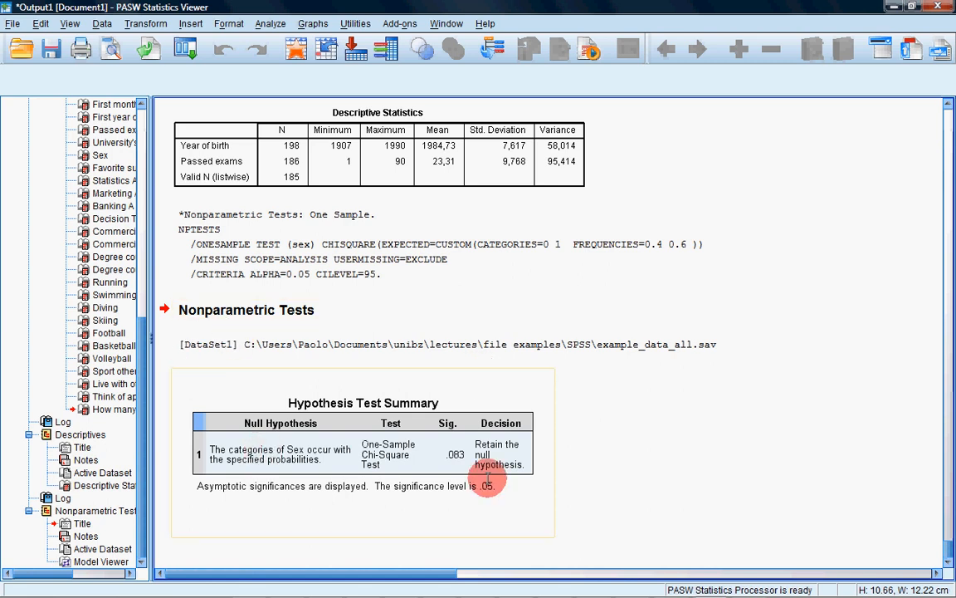
click(240, 311)
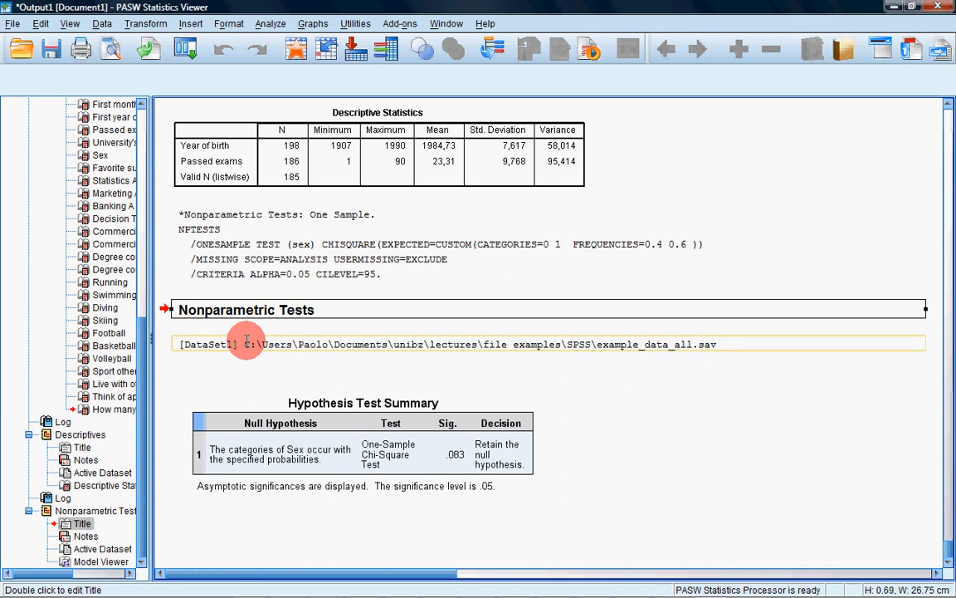
click(369, 384)
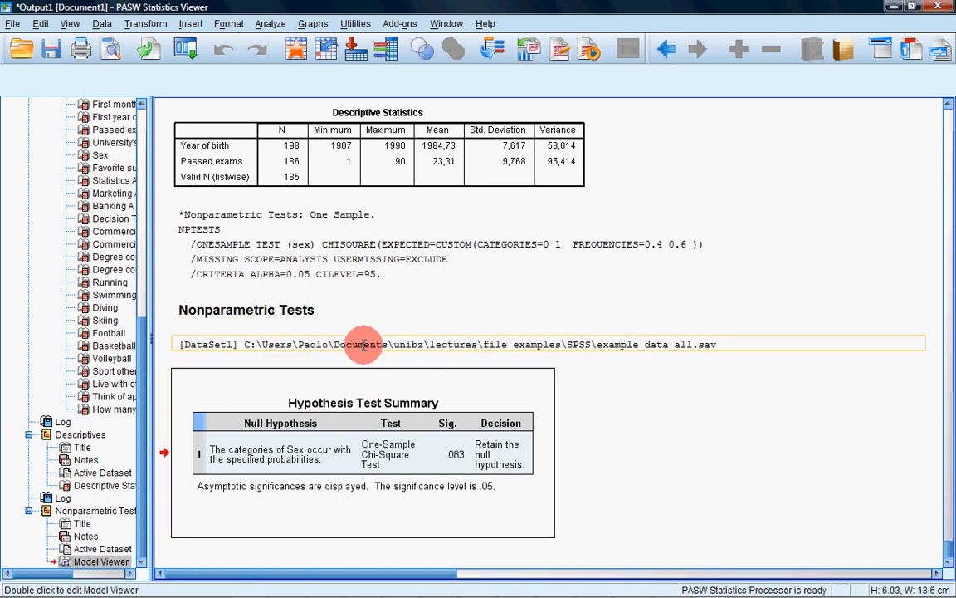
click(653, 468)
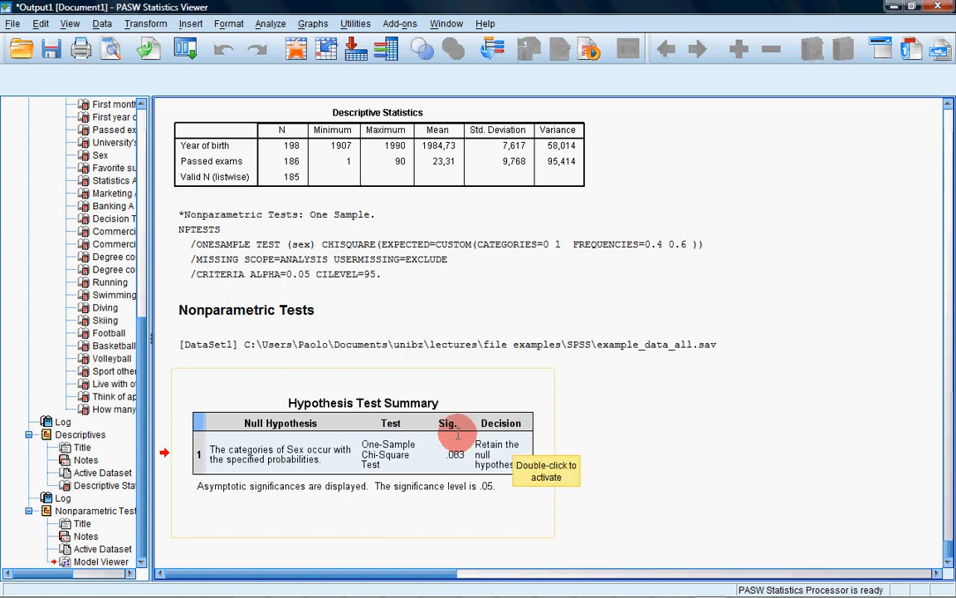
Step: Collapse both expanded Frequency Table groups in the output outline and select the Nonparametric Tests results
scroll(146, 380, up, 8)
drag(166, 209, 149, 174)
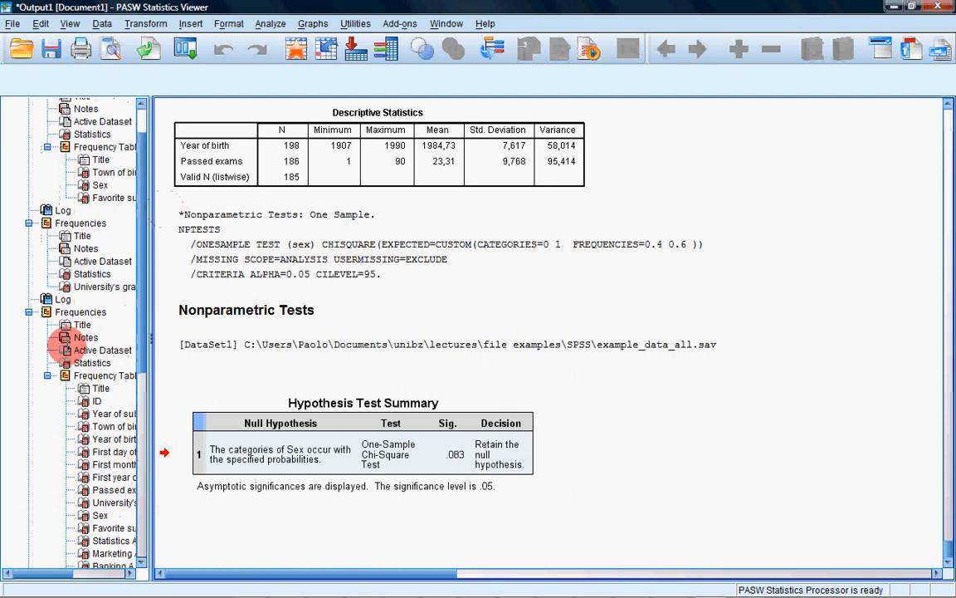
click(47, 376)
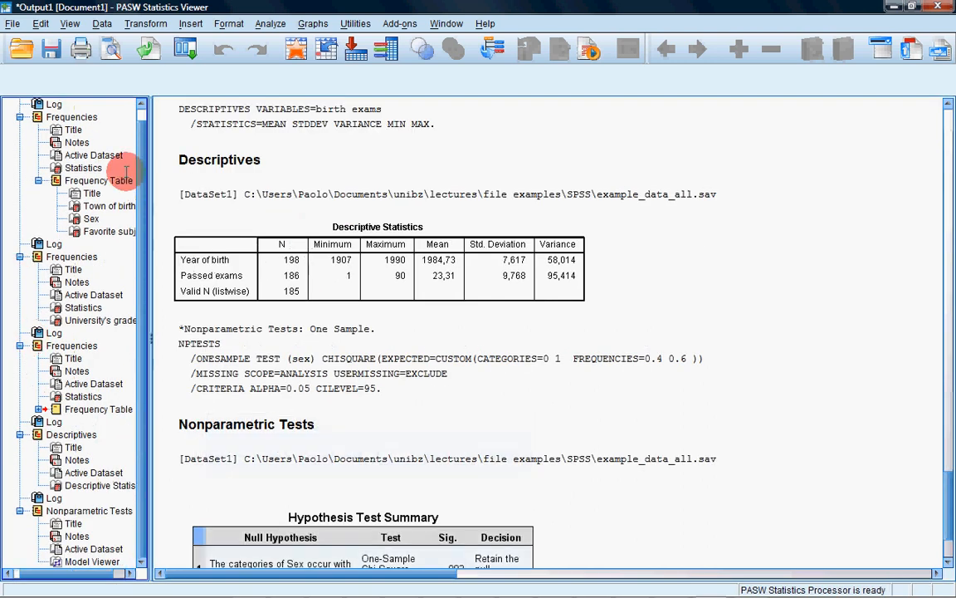
scroll(39, 178, up, 1)
click(38, 191)
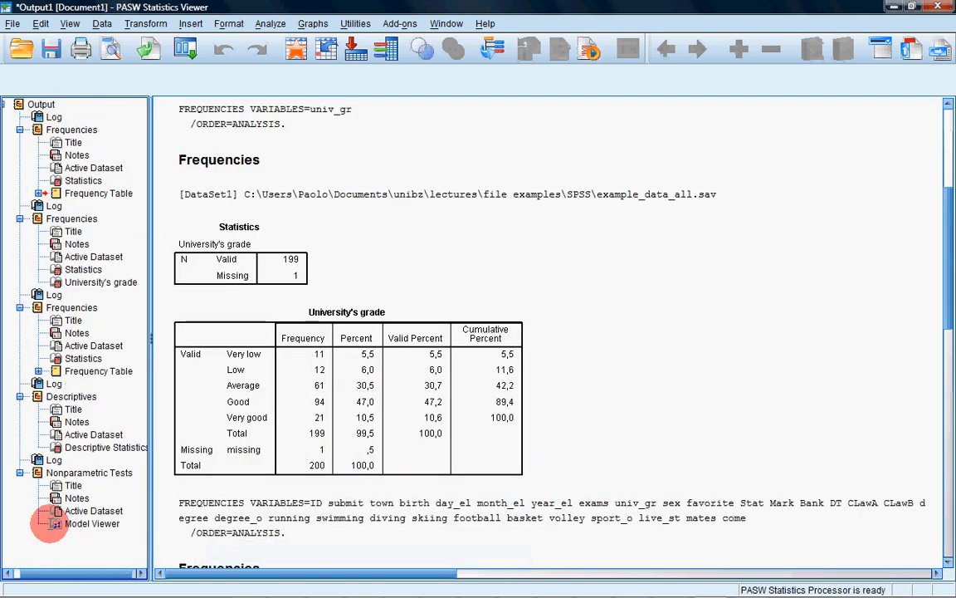
click(29, 473)
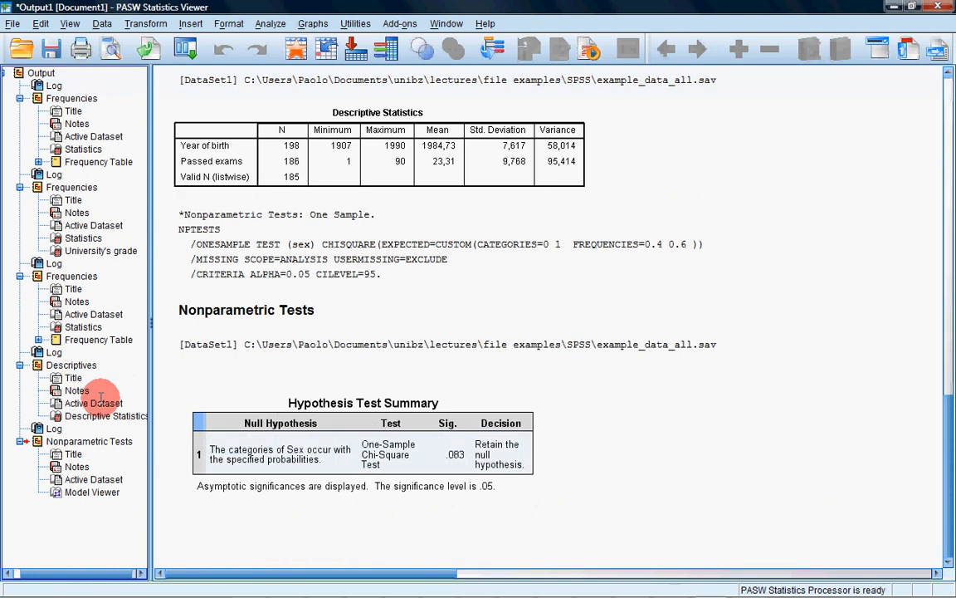
click(23, 441)
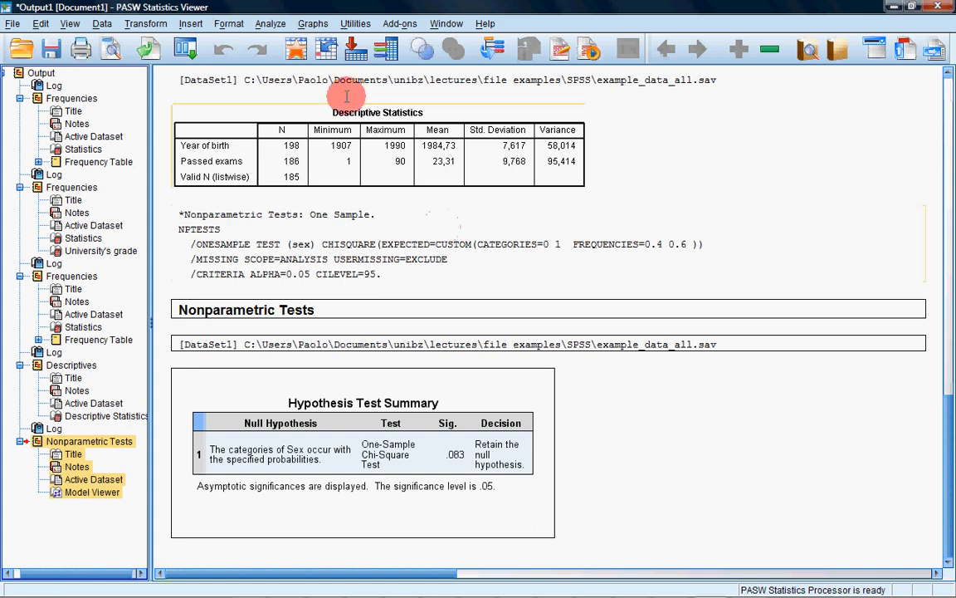
Step: Start another One Sample nonparametric test and replace Sex with University's grade as the test field
click(271, 25)
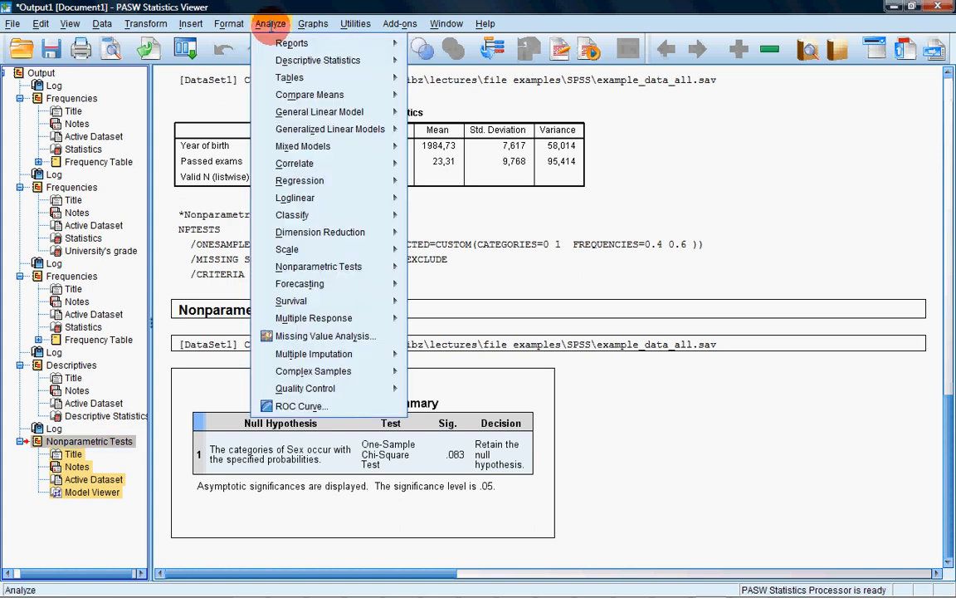
click(324, 266)
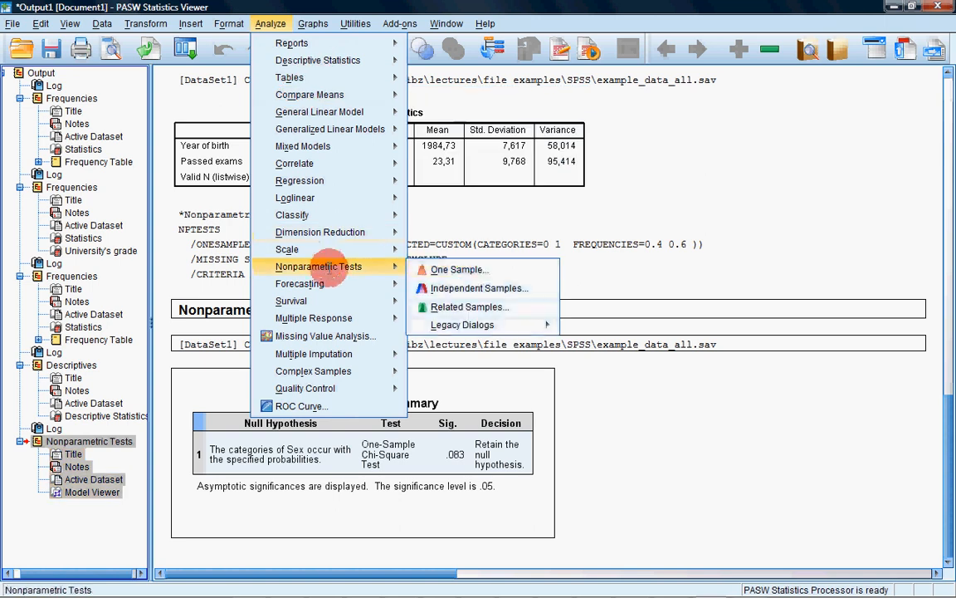
click(457, 269)
click(217, 153)
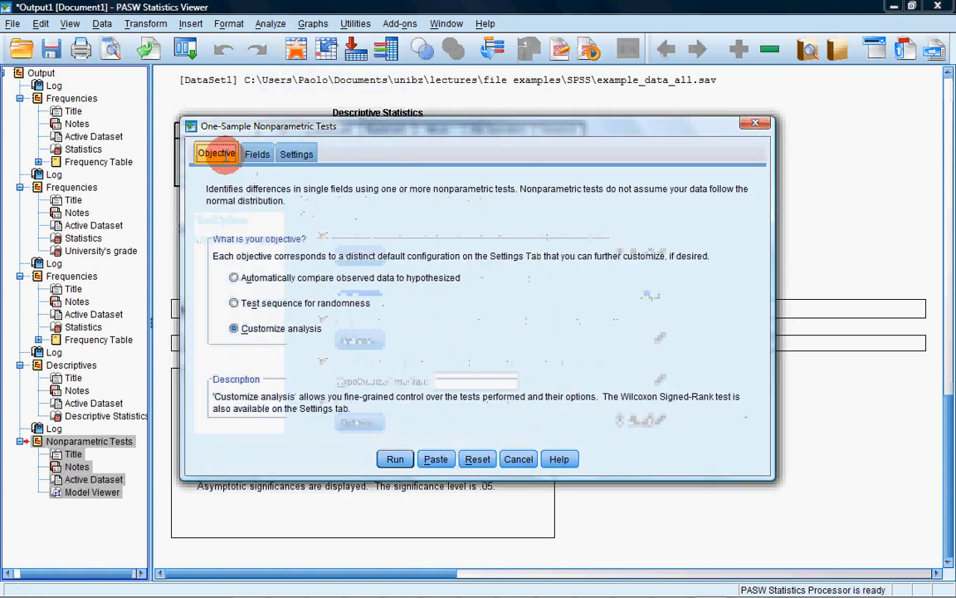
click(258, 153)
click(456, 228)
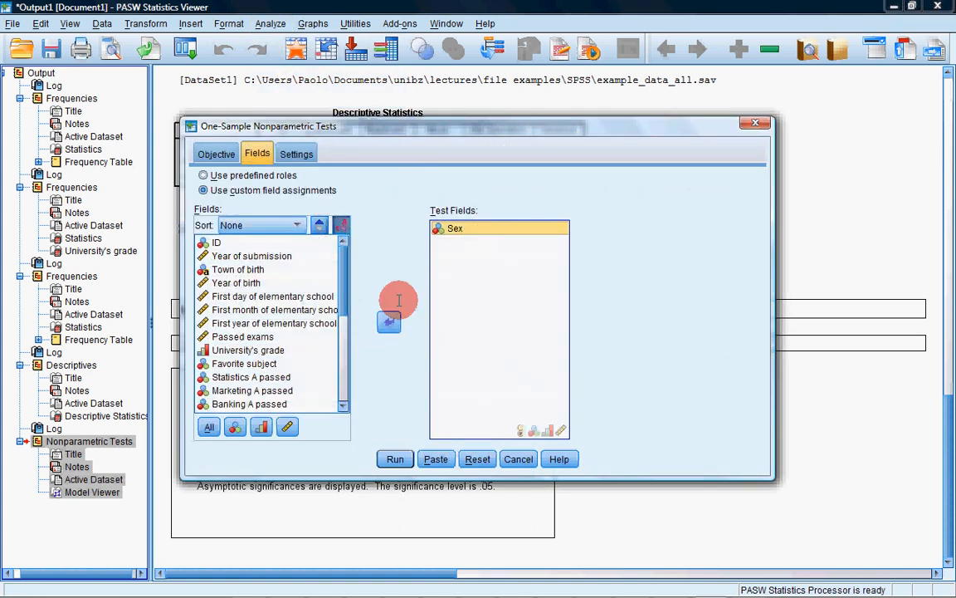
click(389, 322)
click(319, 348)
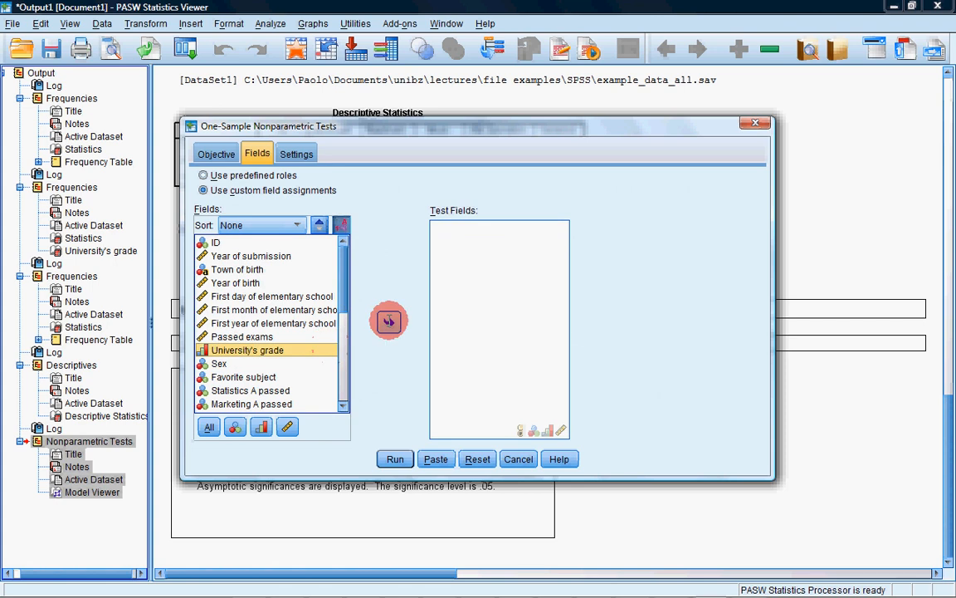
click(389, 321)
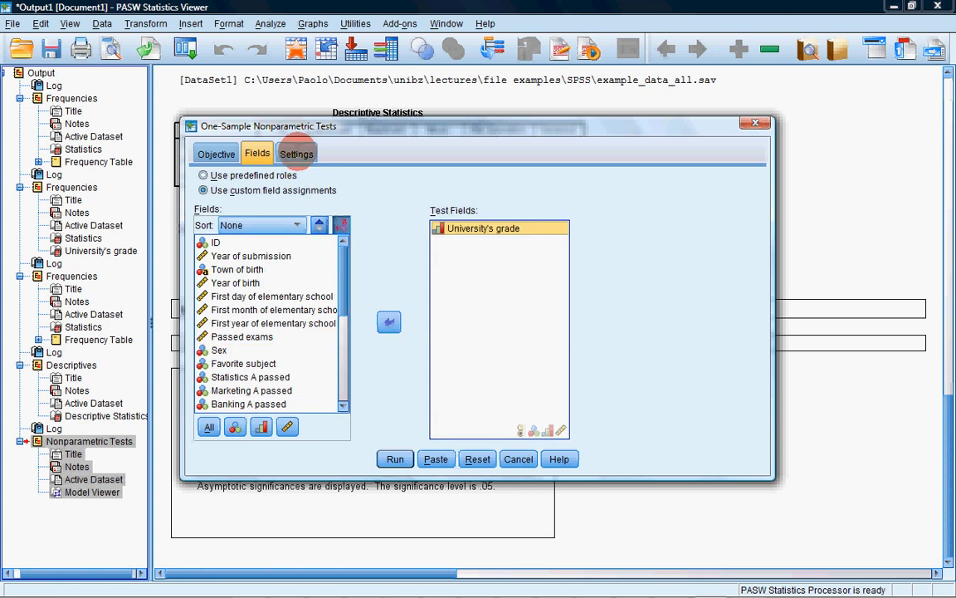
Step: Set the chi-square test options to equal probability for all categories and run the test on University's grade
click(296, 153)
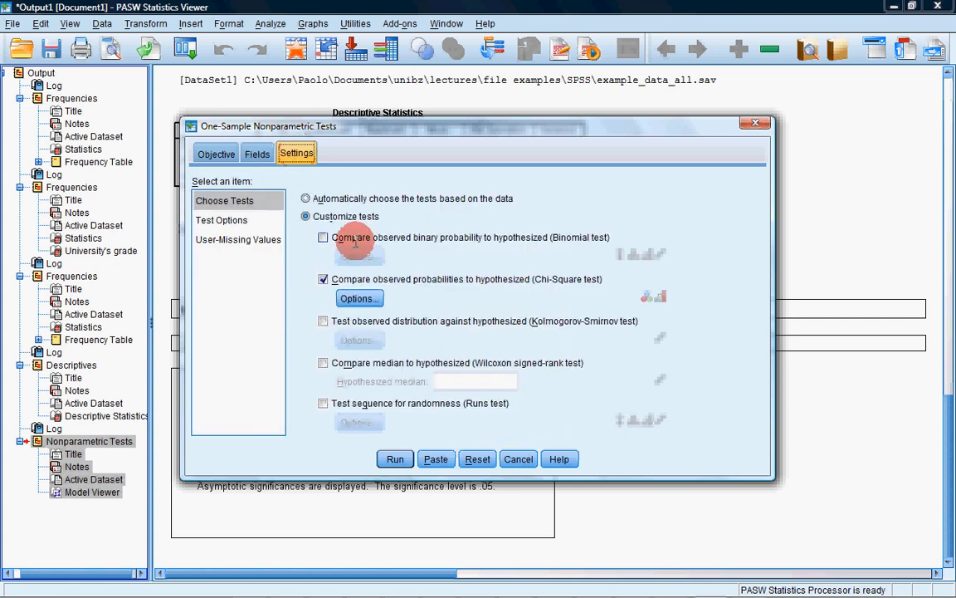
click(375, 299)
click(346, 248)
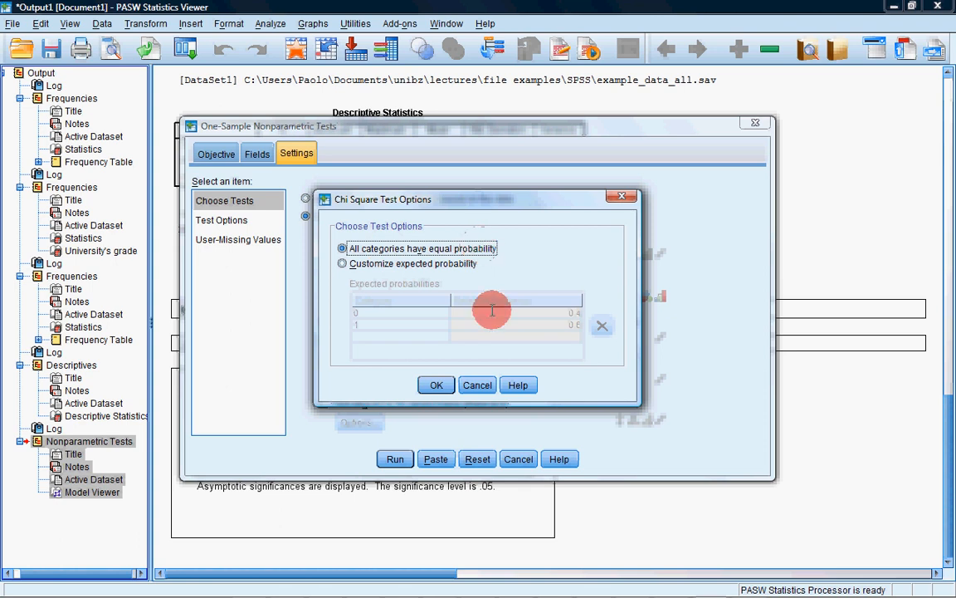
click(440, 385)
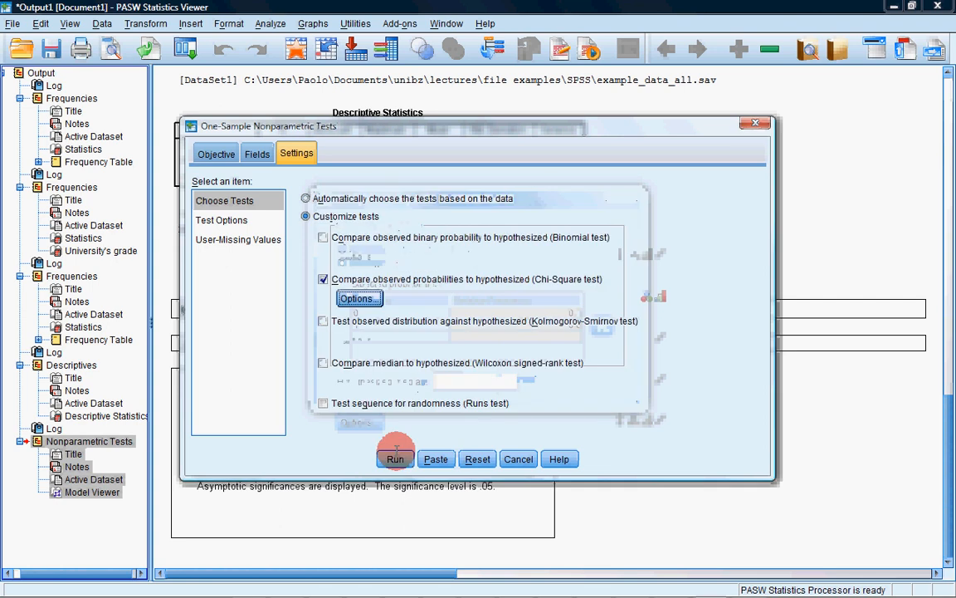
click(395, 460)
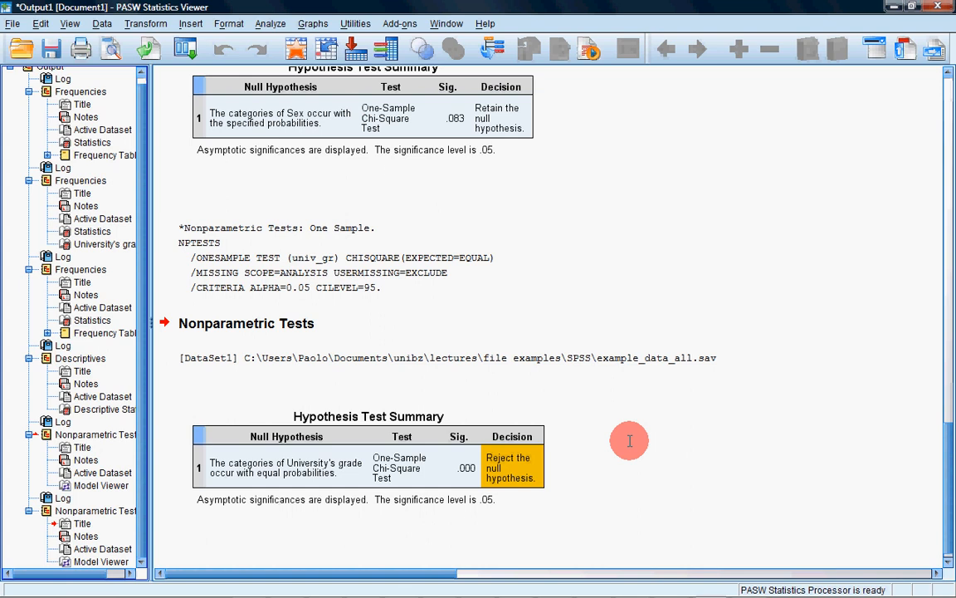
Step: Start another One Sample nonparametric test with Favorite subject replacing University's grade as the test field, and open the chi-square test options
click(407, 171)
click(266, 23)
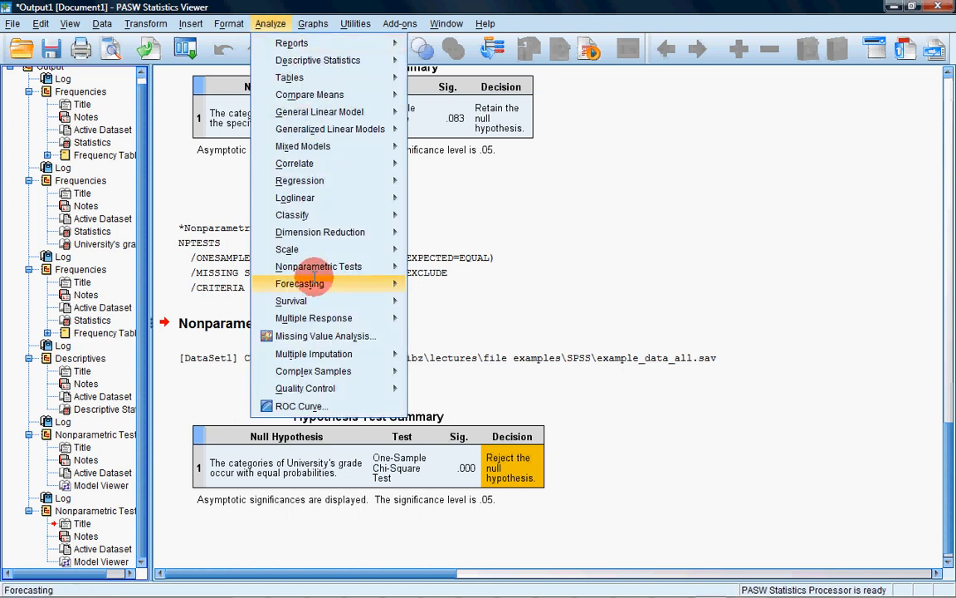
mouse_move(357, 266)
click(461, 272)
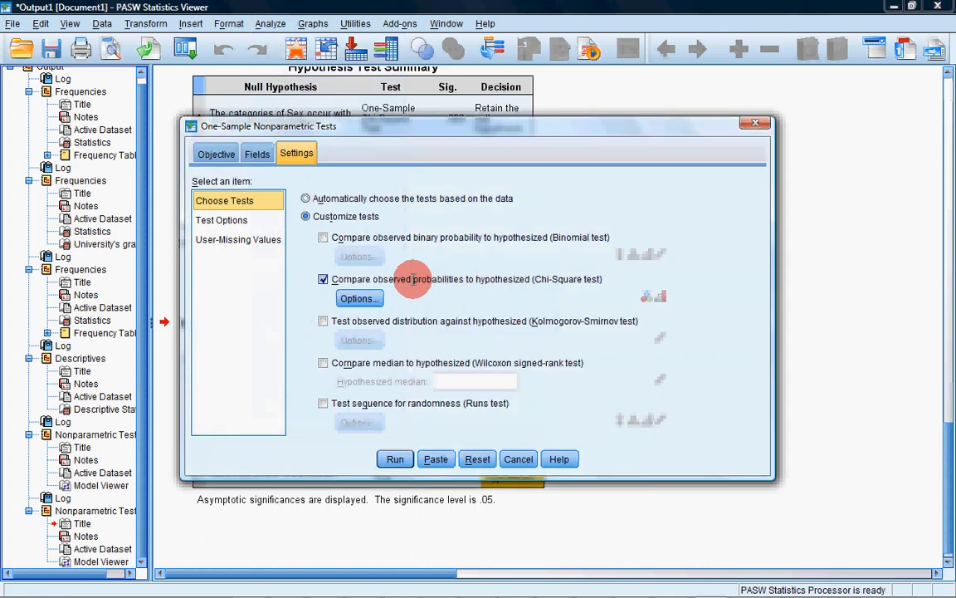
click(217, 154)
click(257, 155)
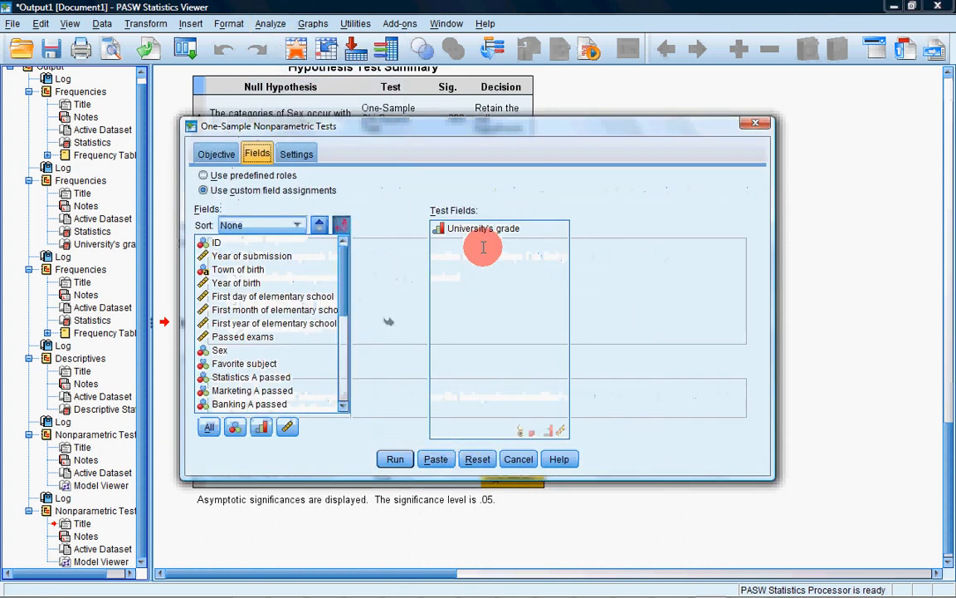
click(388, 320)
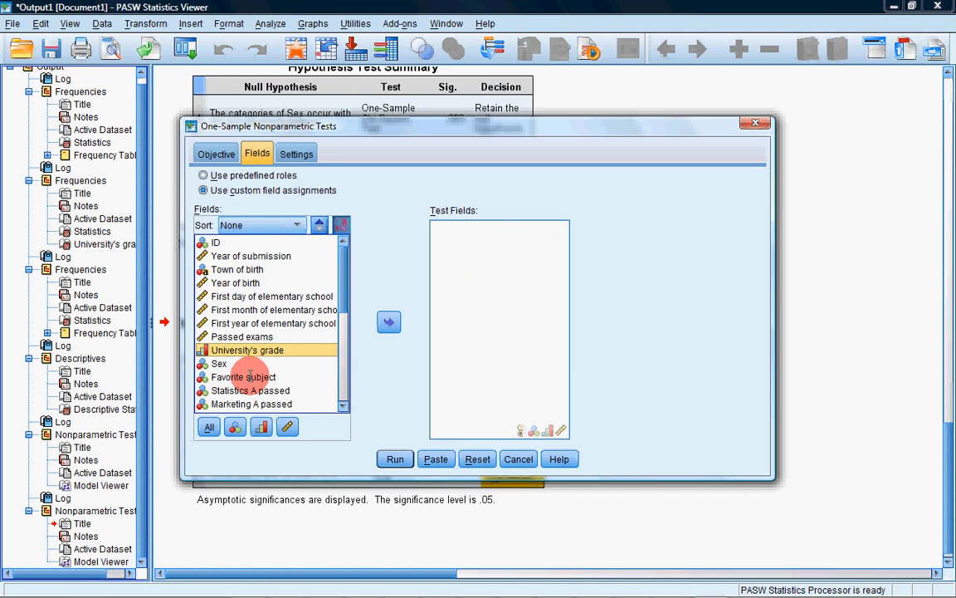
click(249, 376)
click(388, 321)
click(296, 153)
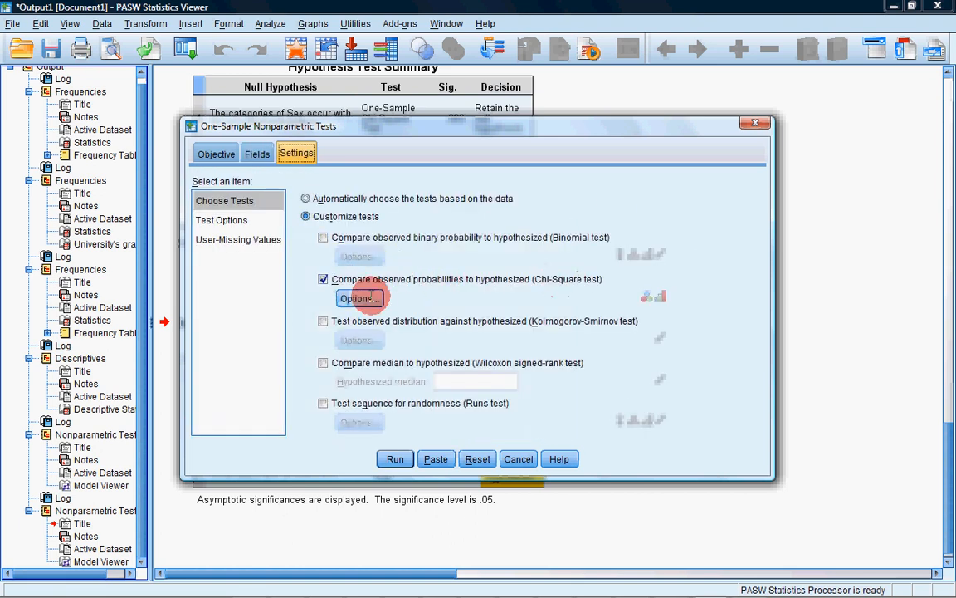
click(360, 298)
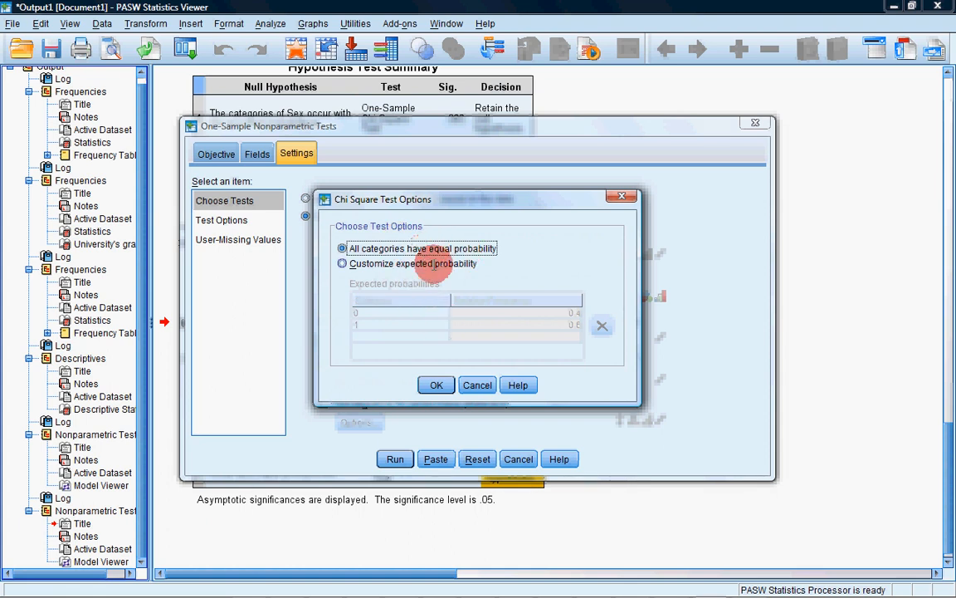
Step: Choose customized expected probabilities, change the first category to 1 and clear its relative frequency
click(432, 263)
click(433, 264)
drag(381, 313, 343, 309)
text(11)
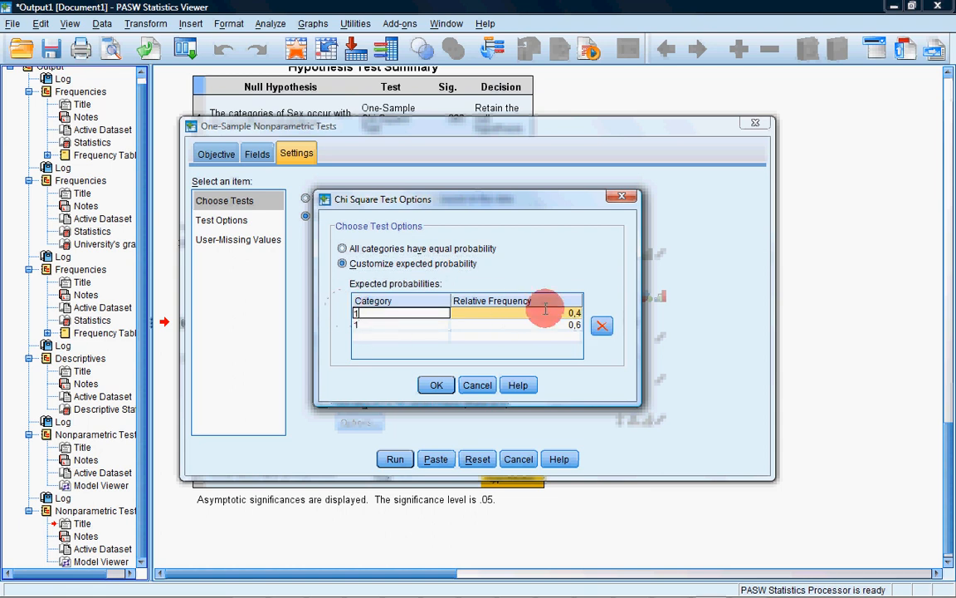
click(562, 312)
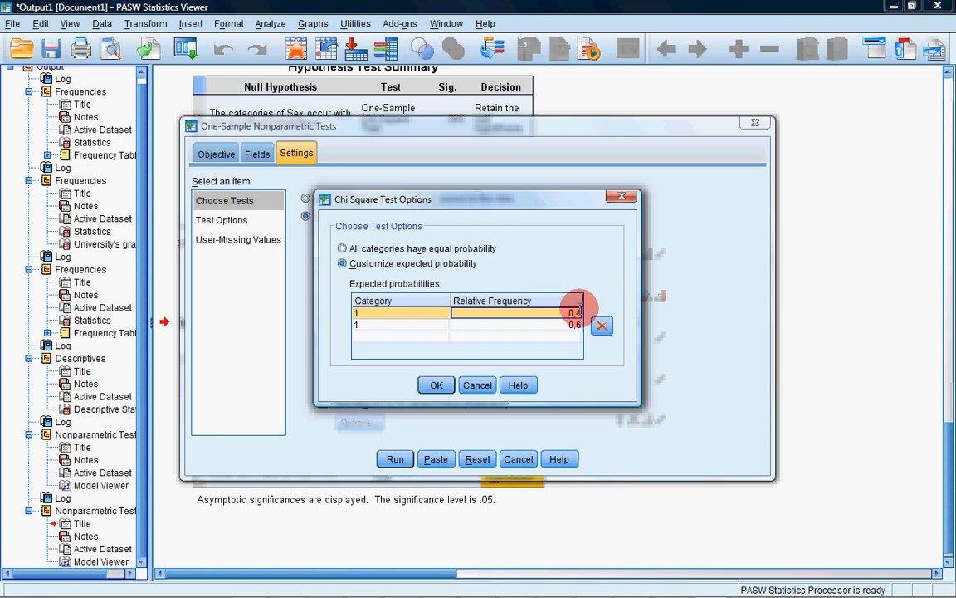
click(577, 312)
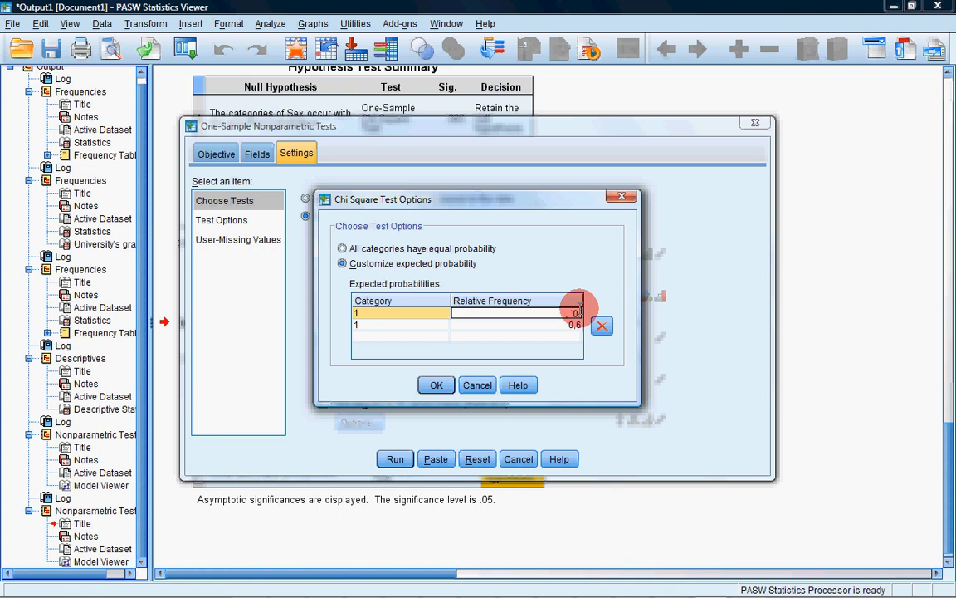
key(BackSpace)
key(BackSpace)
Step: Switch to Calculator, compute 1 divided by 7 and close it
click(5, 591)
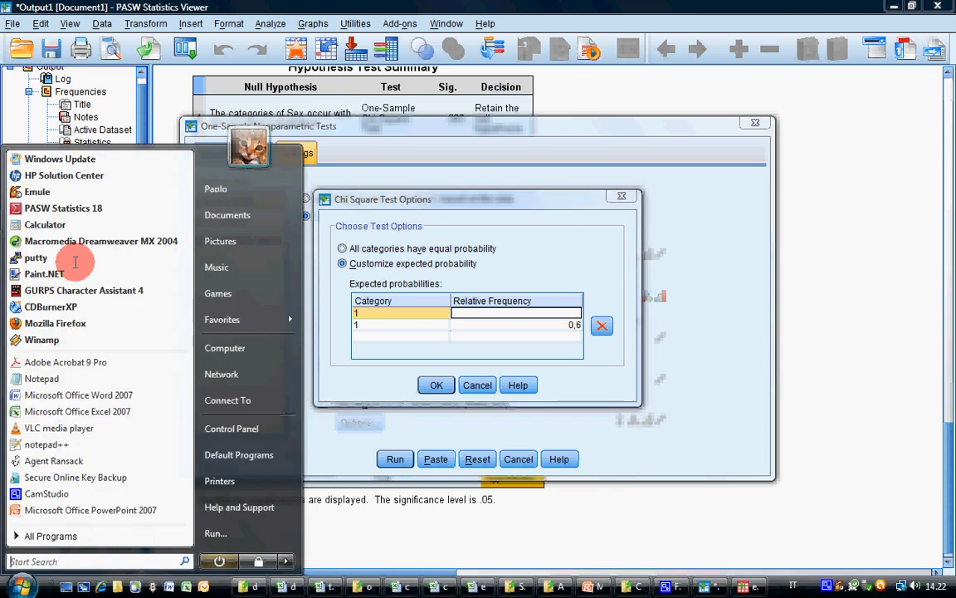
click(45, 224)
key(1)
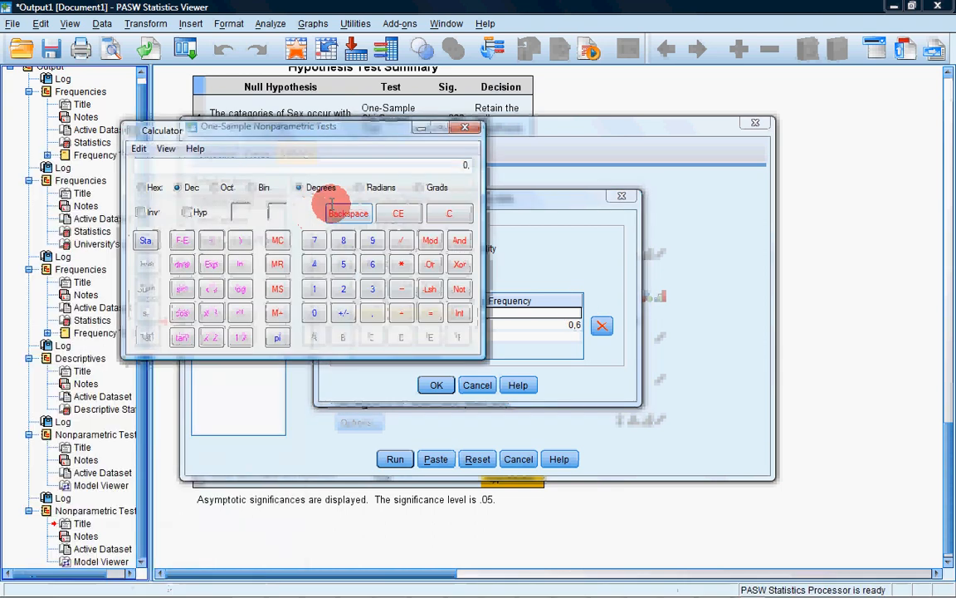
key(slash)
key(7)
key(Return)
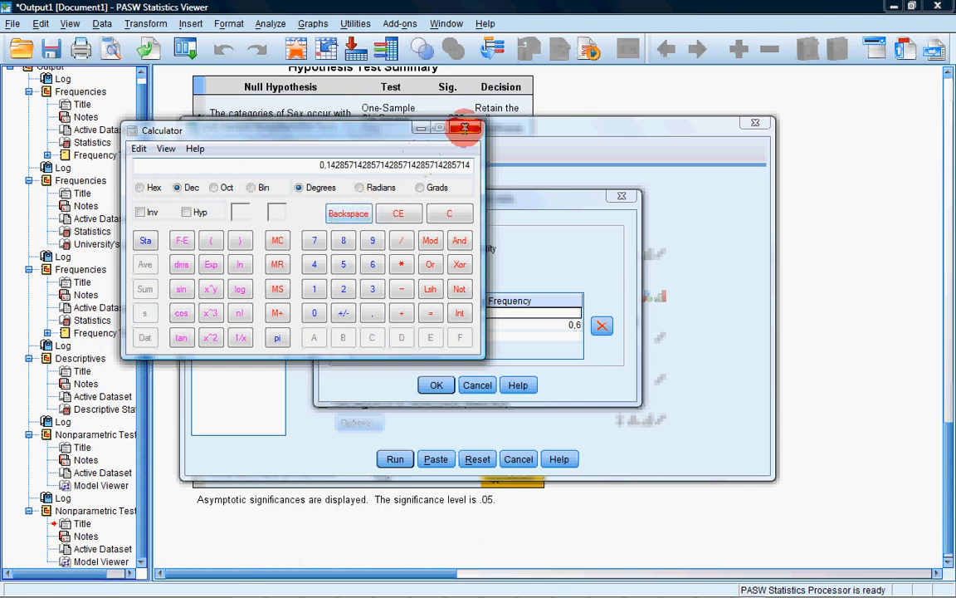
click(465, 127)
Step: Give category 1 a relative frequency of 0,14 and change the second row to category 2 with 0,14
text(0)
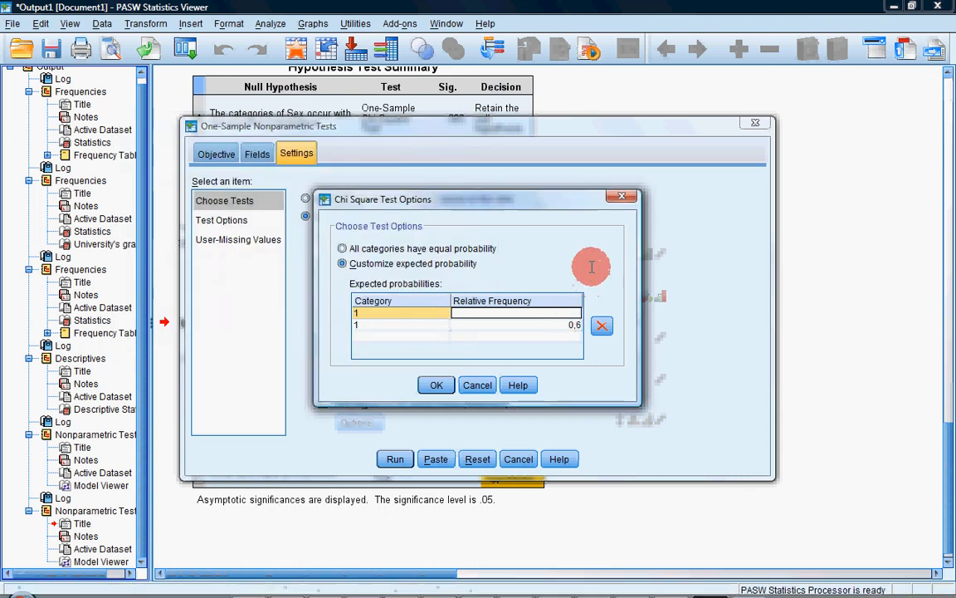
text(,14)
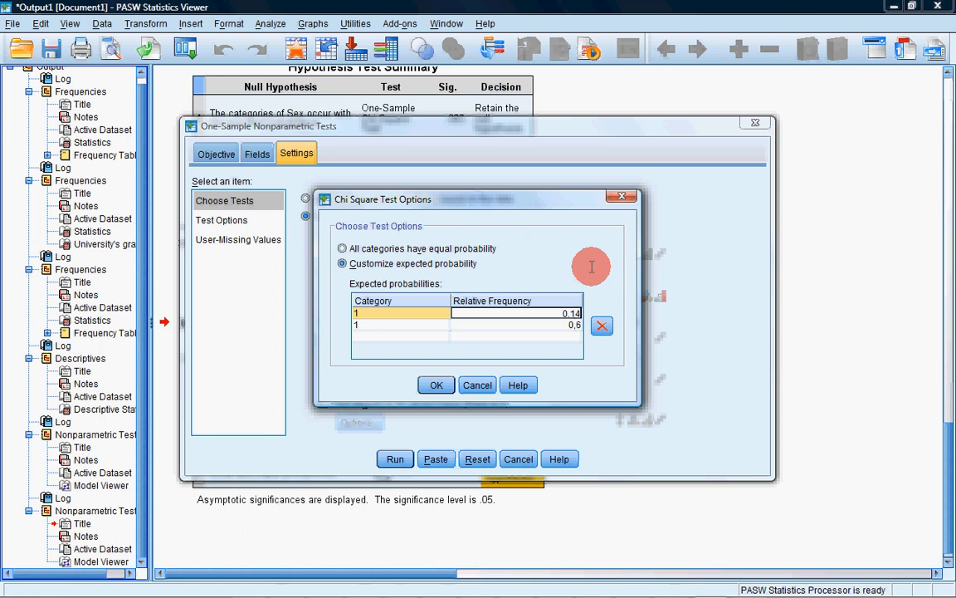
click(561, 325)
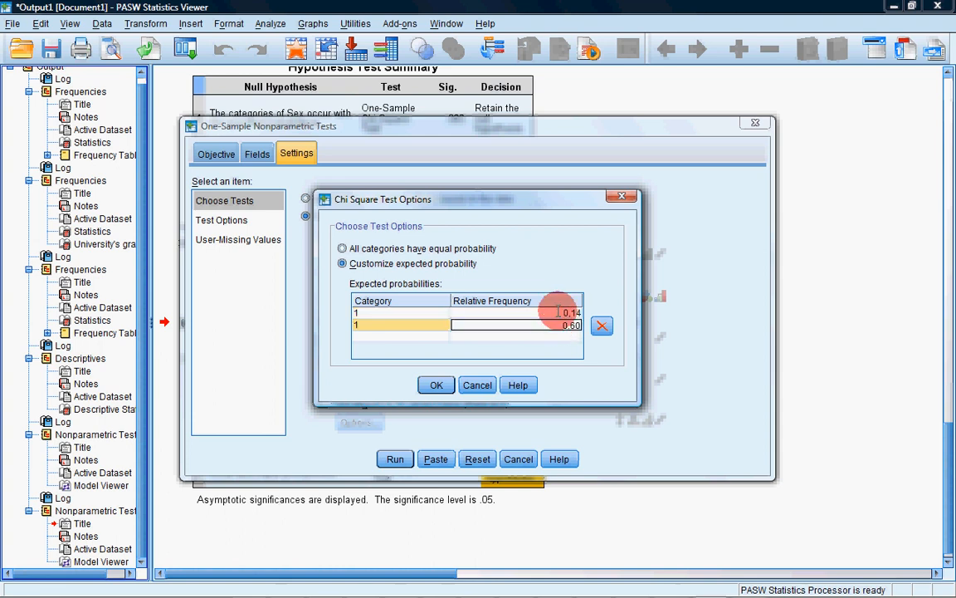
text(,14)
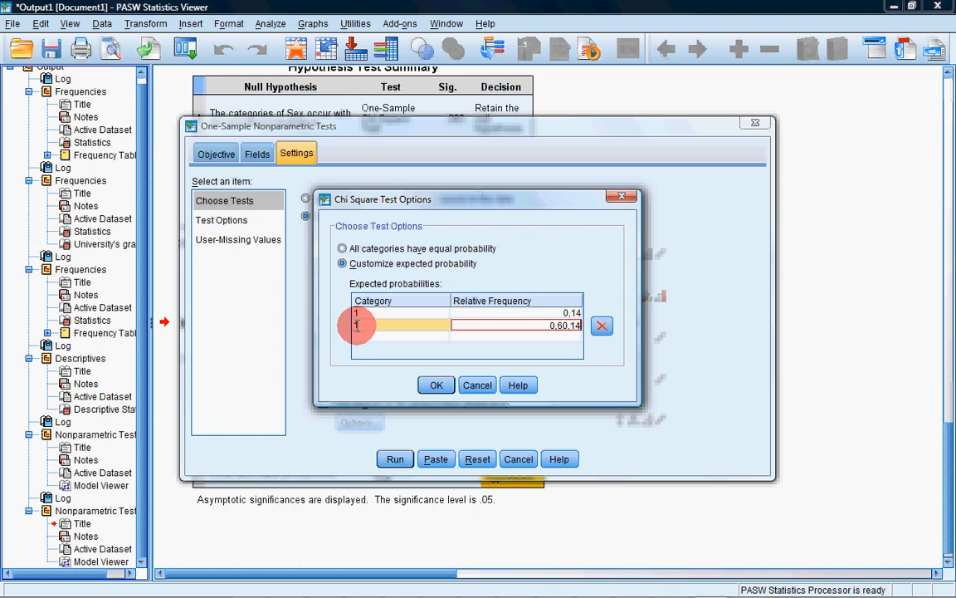
click(567, 327)
key(BackSpace)
key(BackSpace)
key(BackSpace)
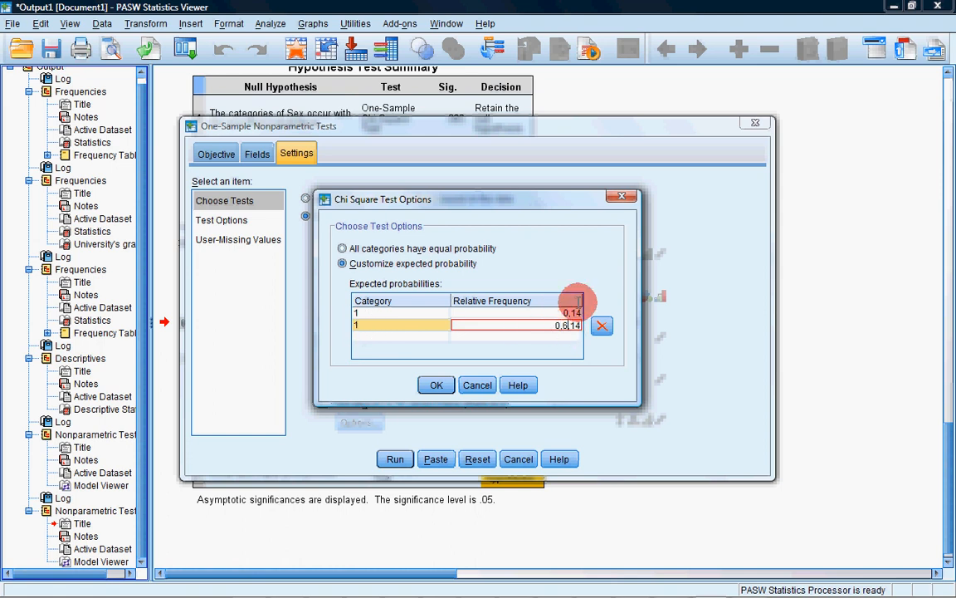
click(396, 322)
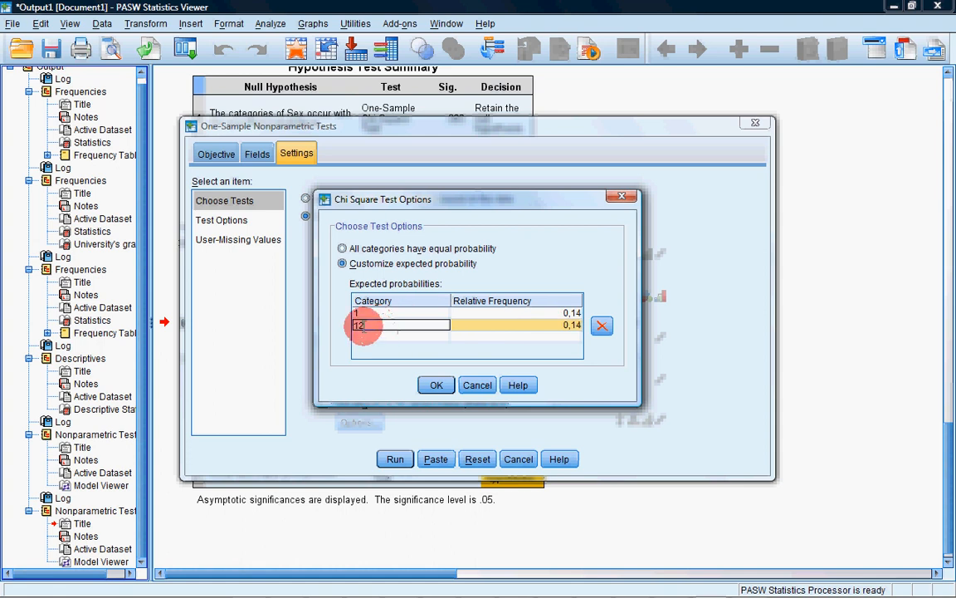
text(2)
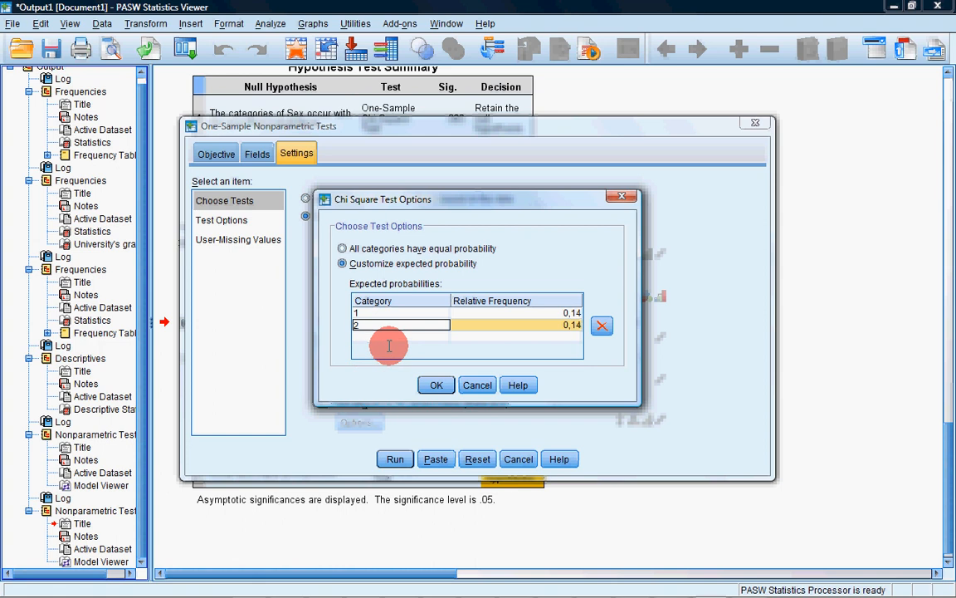
Step: Set all categories to equal probability instead and run the chi-square test on Favorite subject
click(428, 247)
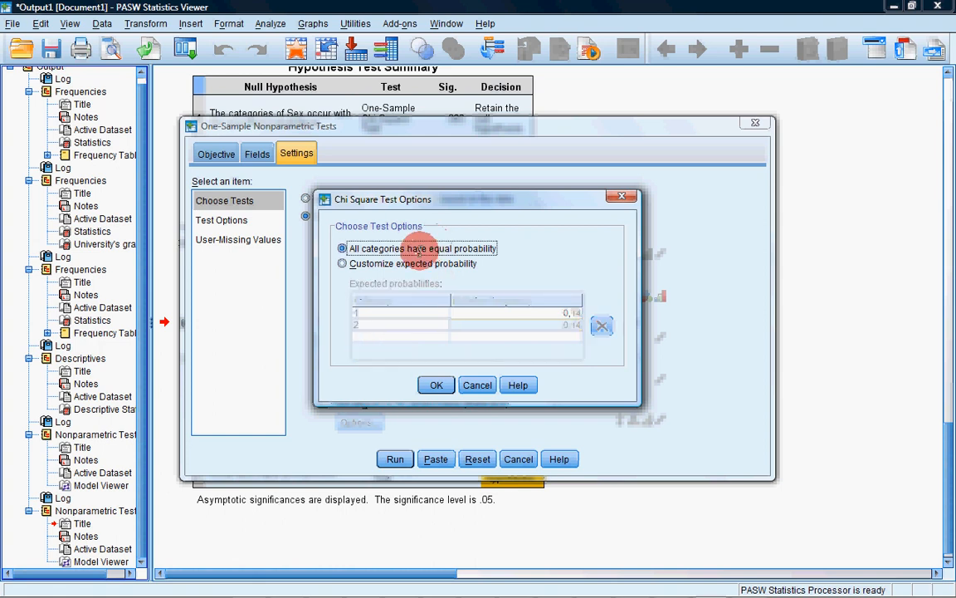
click(437, 385)
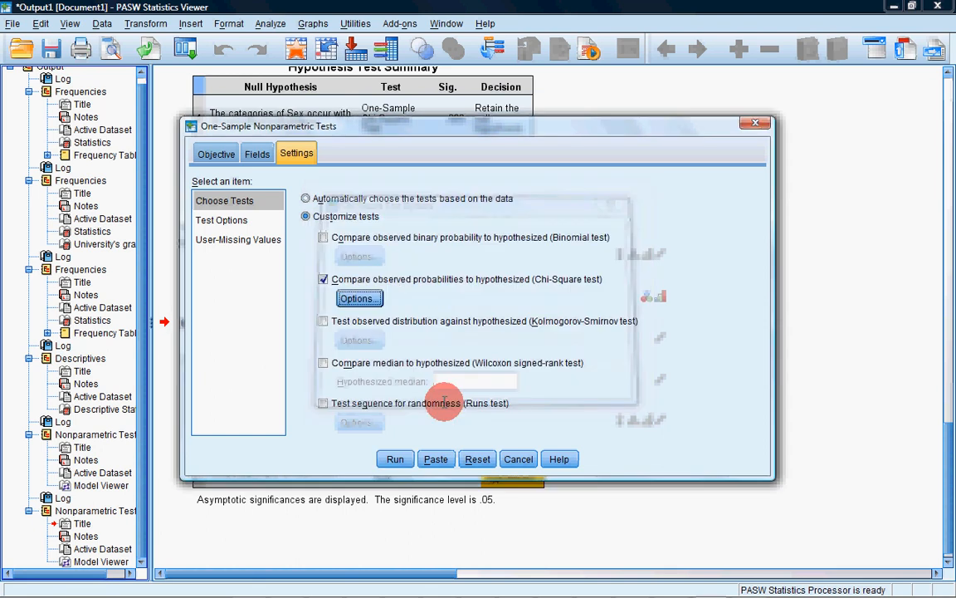
click(395, 460)
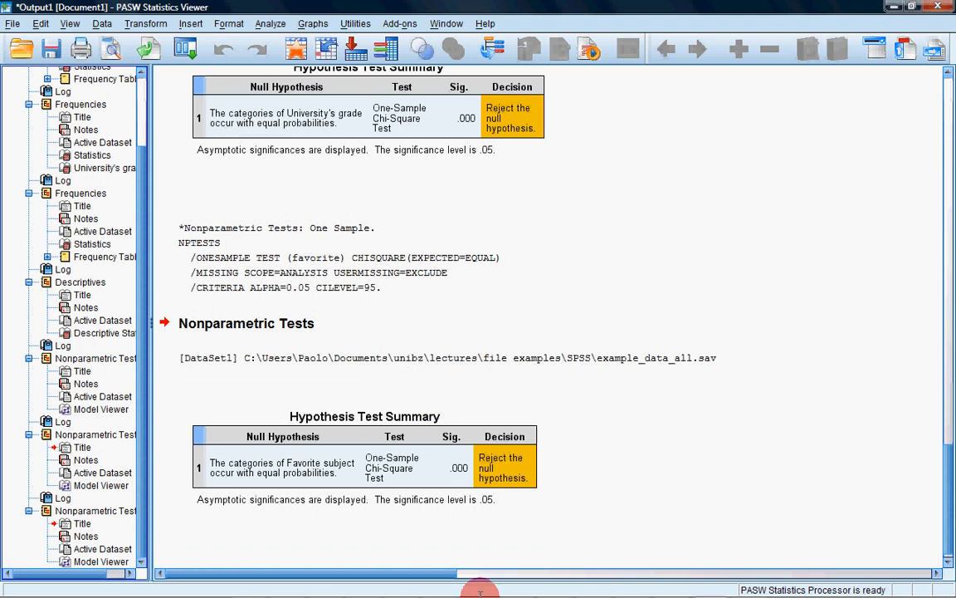
Step: Switch to the PowerPoint presentation, view slides 16 and 14, and highlight "Student's t for one variable" in the univariate techniques table
click(591, 586)
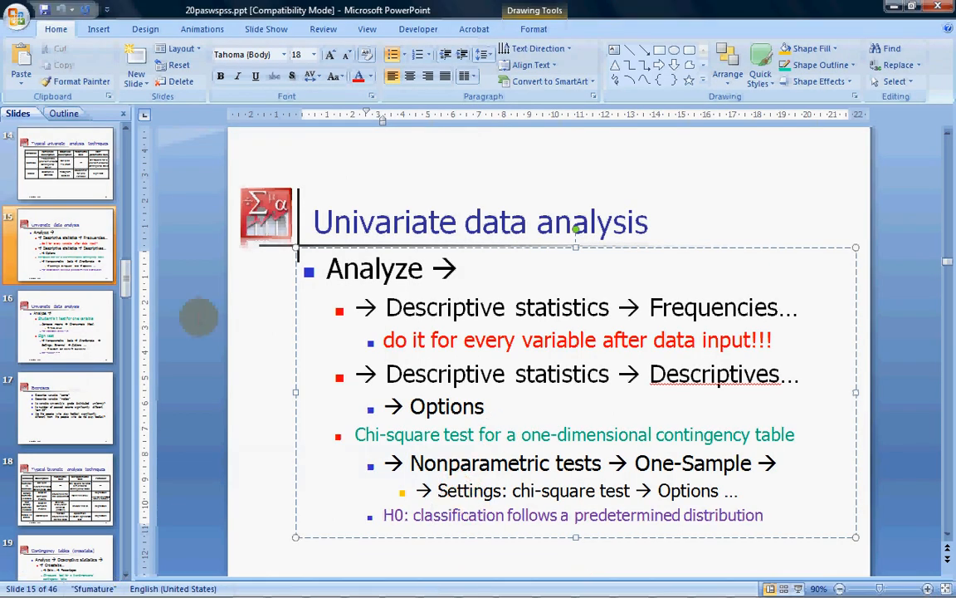
click(83, 332)
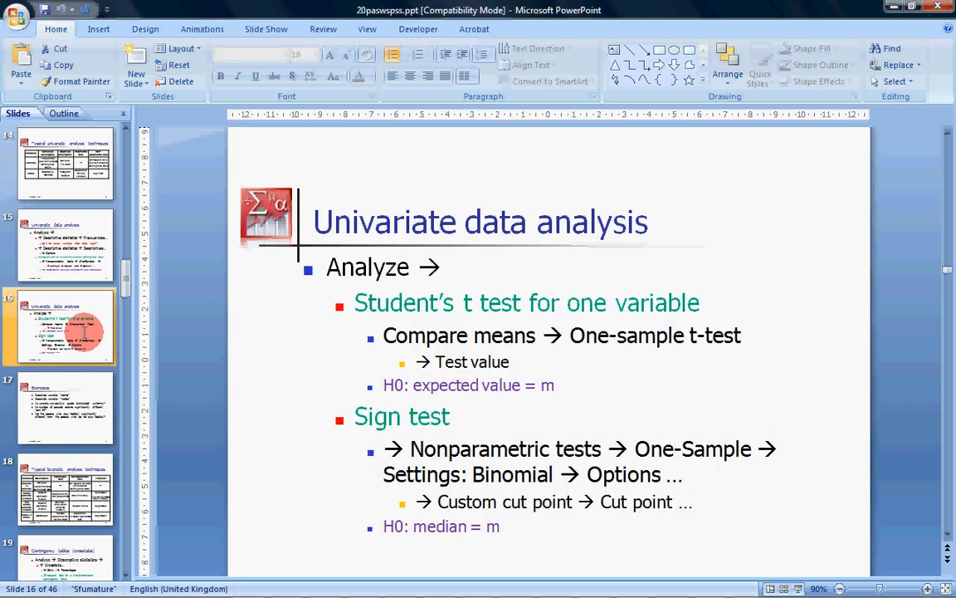
click(93, 176)
click(621, 408)
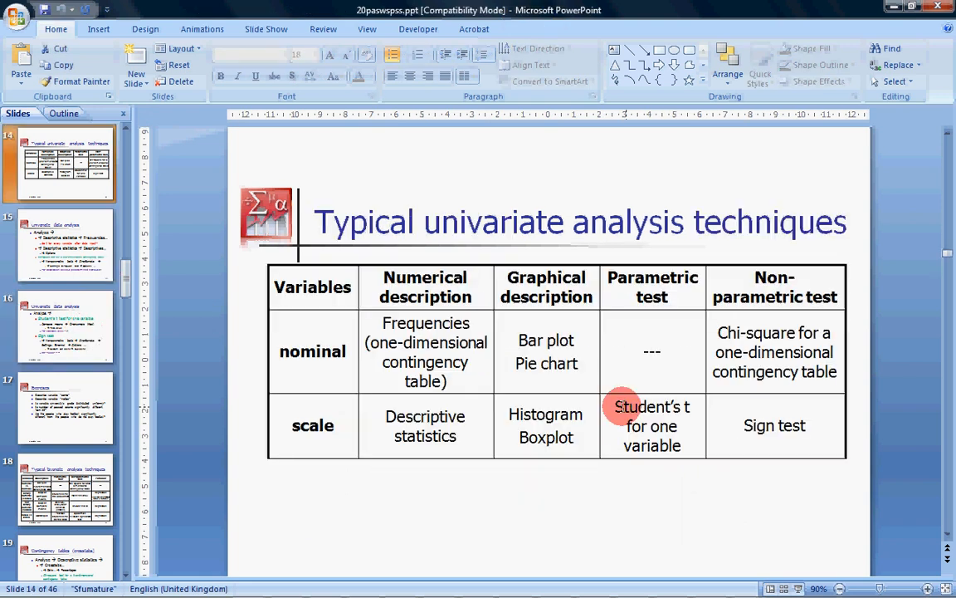
drag(621, 408, 695, 445)
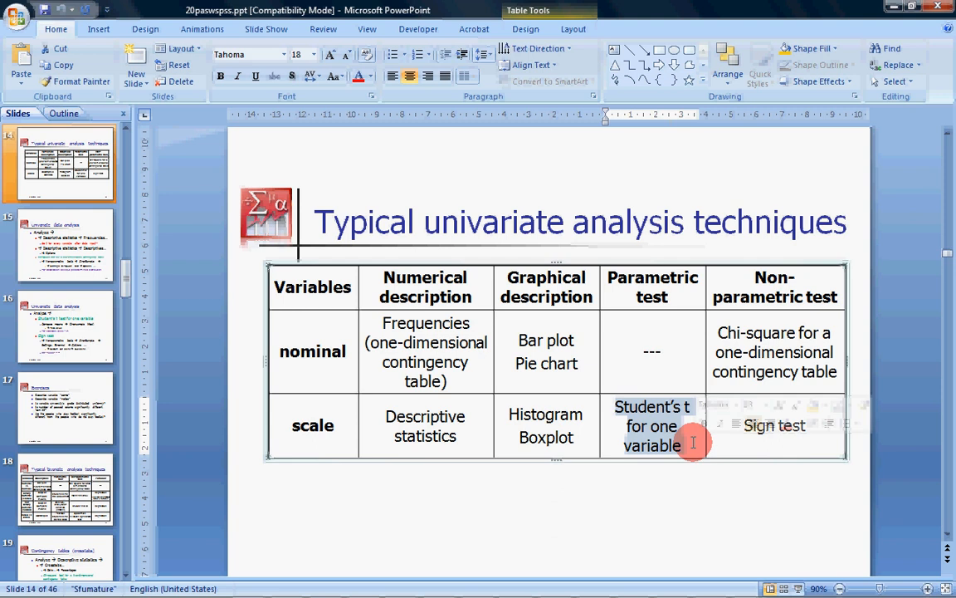
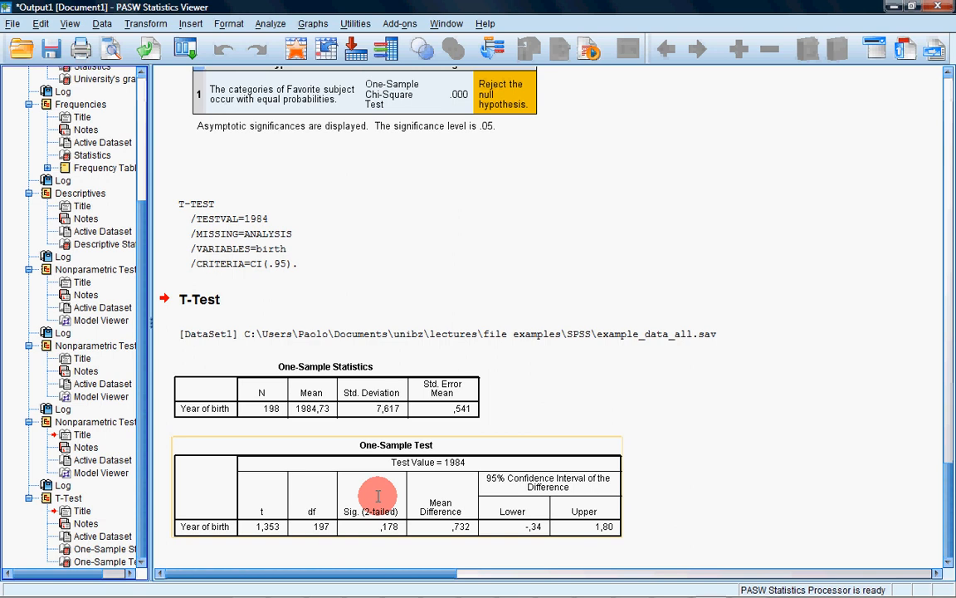
Step: Set up a one-sample t test with Passed exams replacing Year of birth as the test variable
click(263, 145)
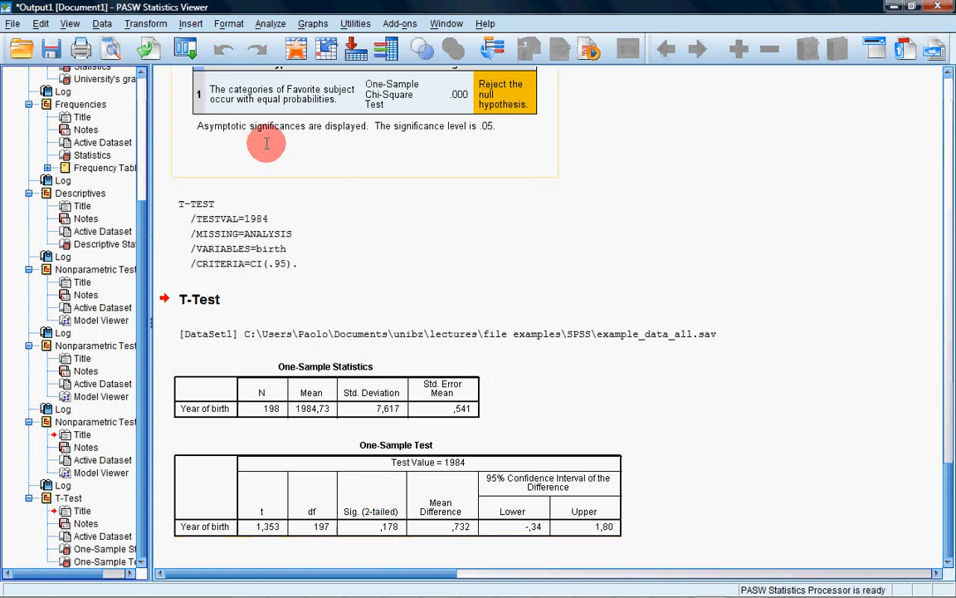
click(270, 24)
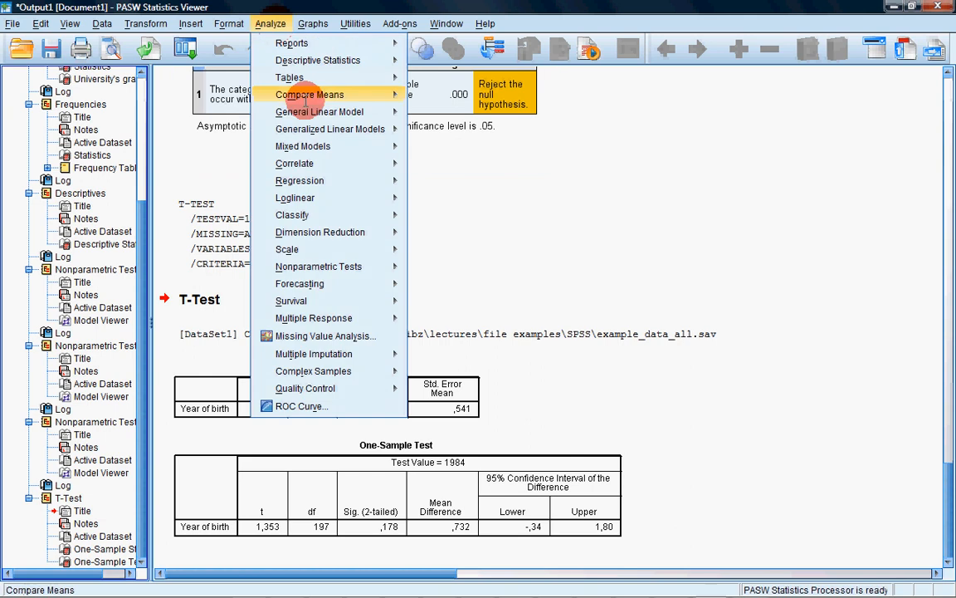
mouse_move(308, 96)
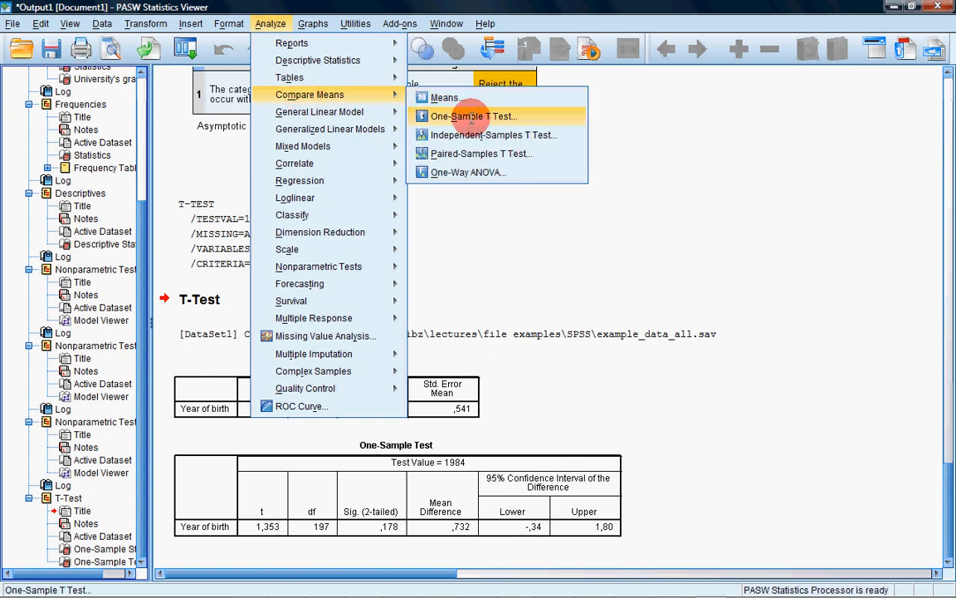
click(471, 117)
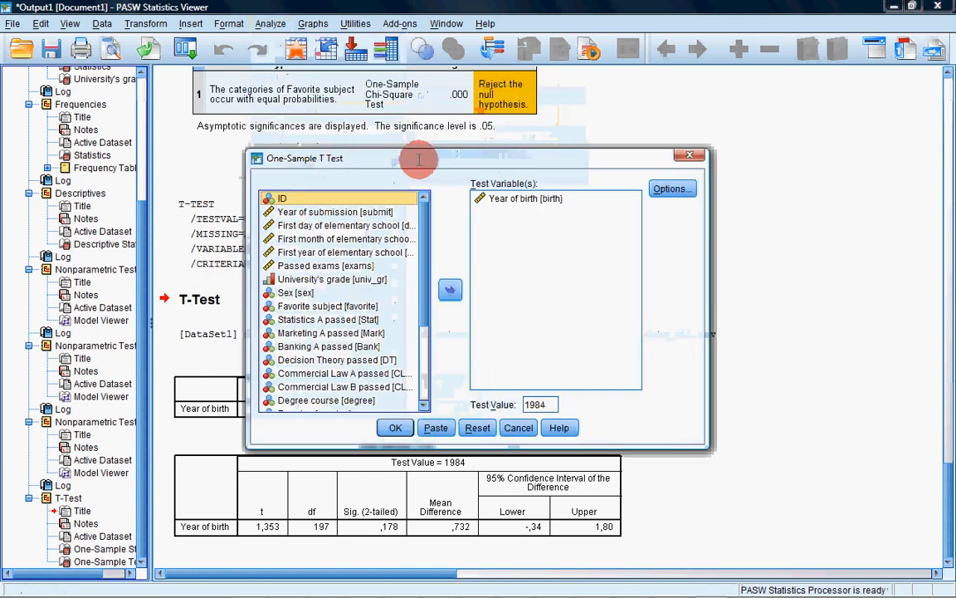
click(491, 202)
click(449, 289)
click(328, 279)
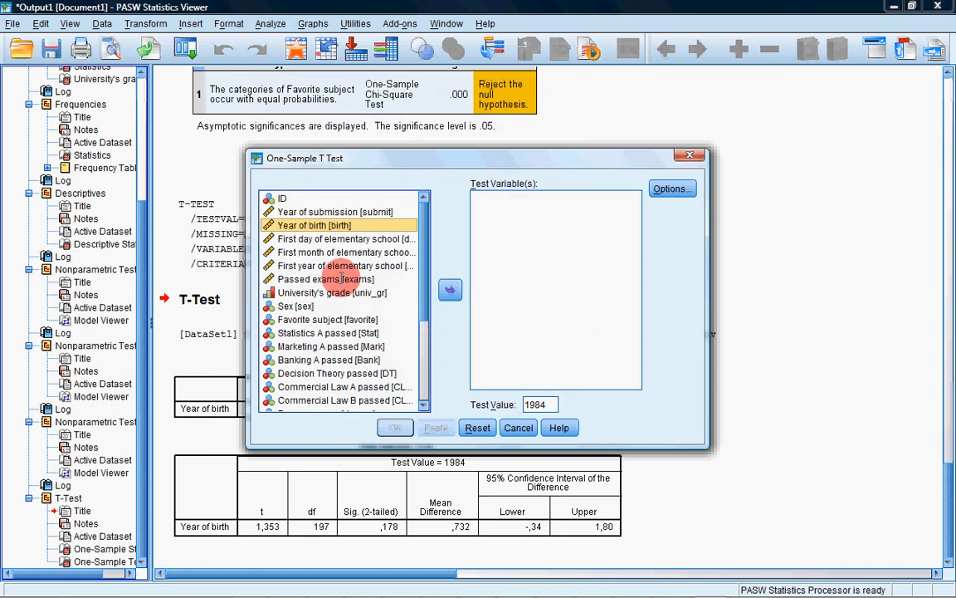
click(451, 289)
Step: Set the test value to 25 and run the one-sample t test on Passed exams
drag(550, 404, 488, 416)
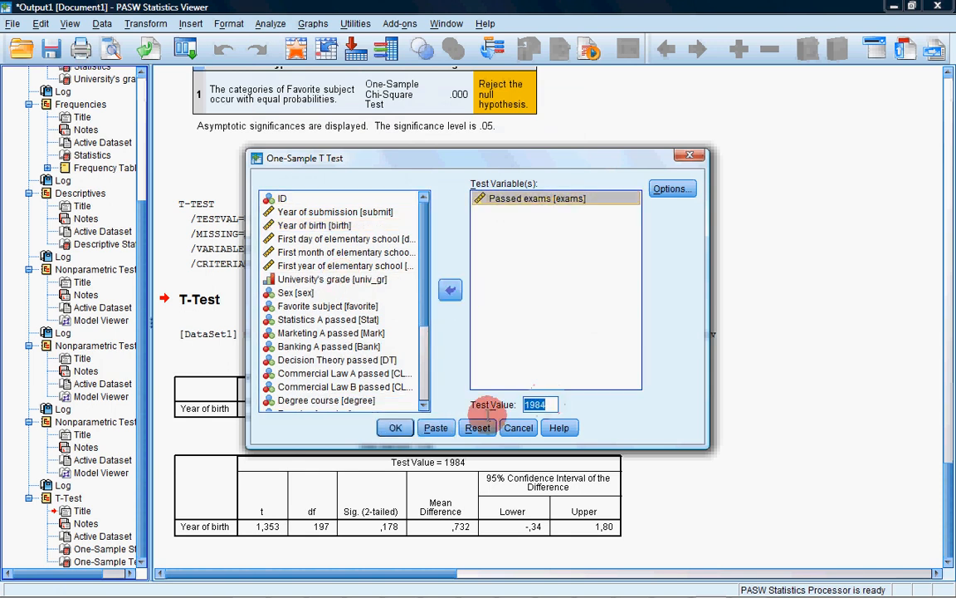
text(25)
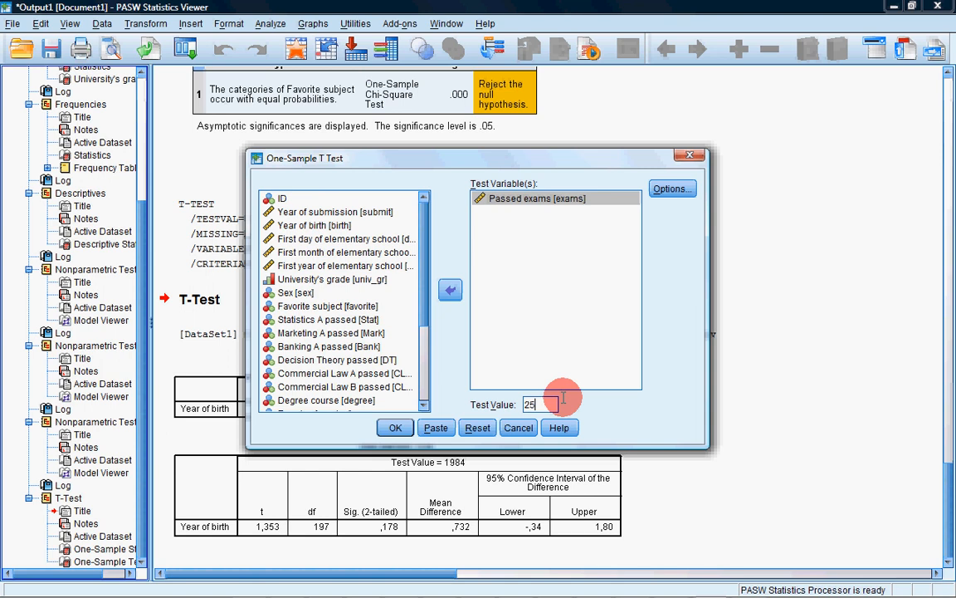
click(396, 428)
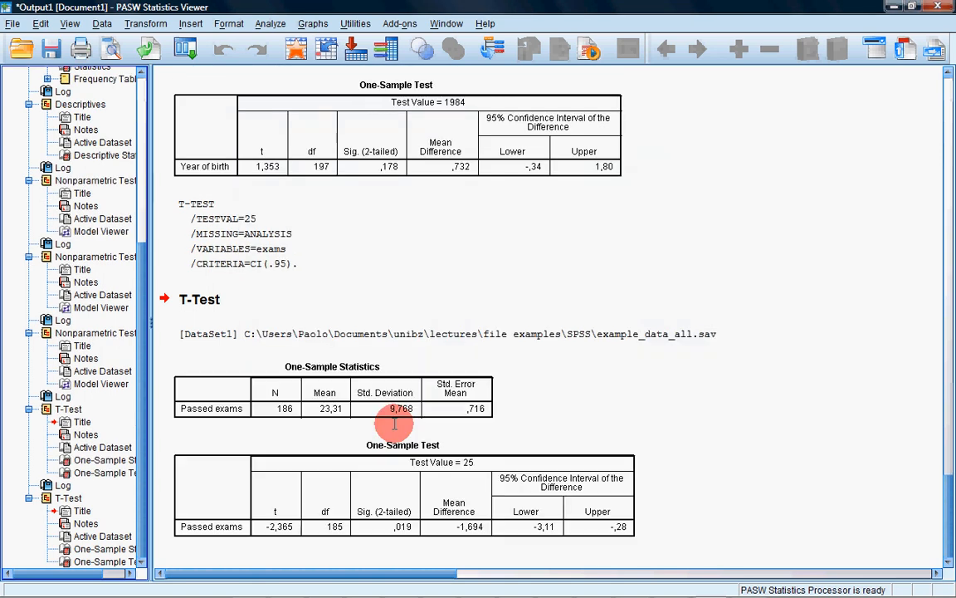
click(412, 538)
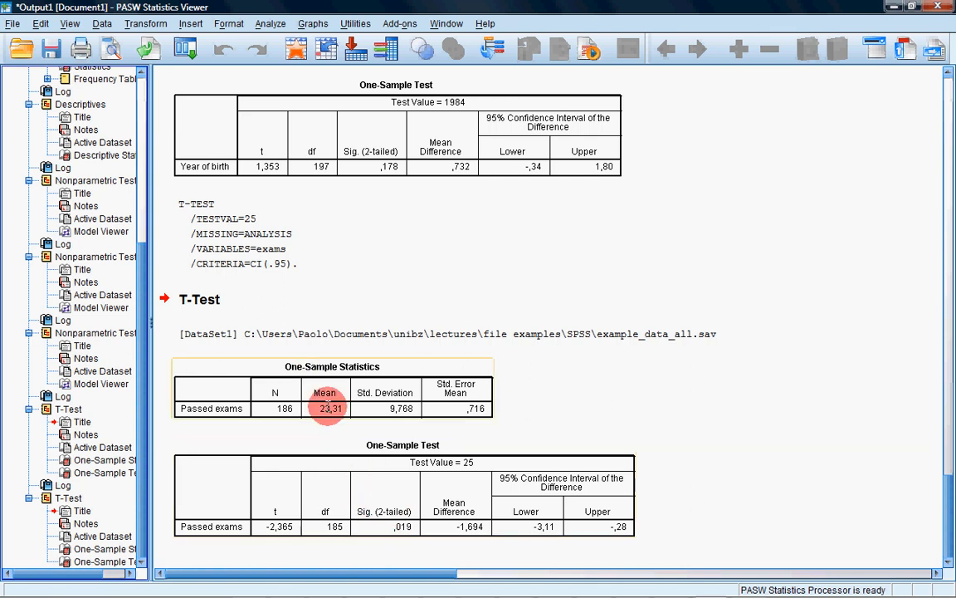
scroll(402, 297, up, 2)
scroll(402, 299, down, 2)
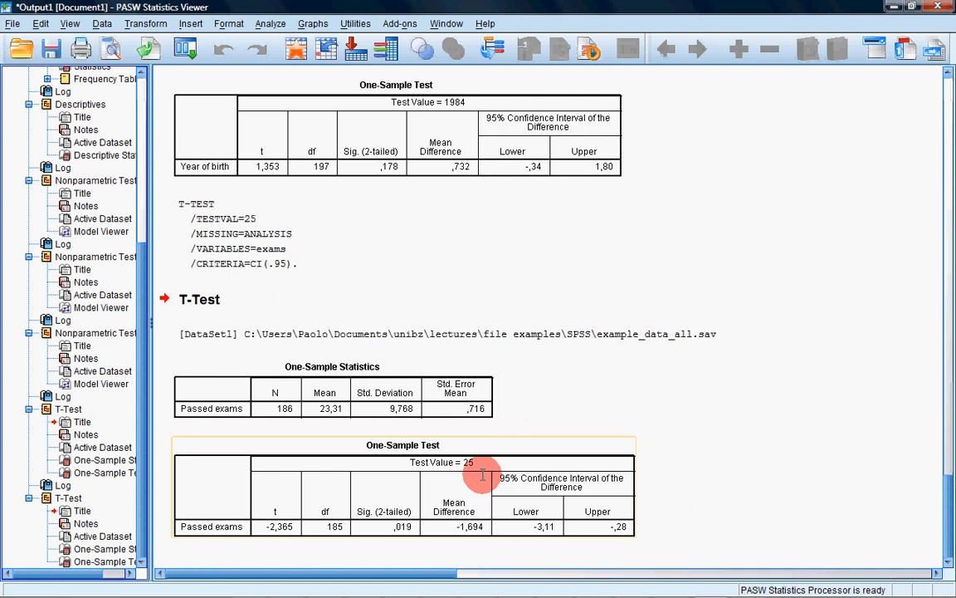
Step: Switch to the PowerPoint presentation, view slides 18 and 14, and highlight "Sign test" and "Student's t for one variable" in the univariate techniques table
key(alt+Tab)
key(Tab)
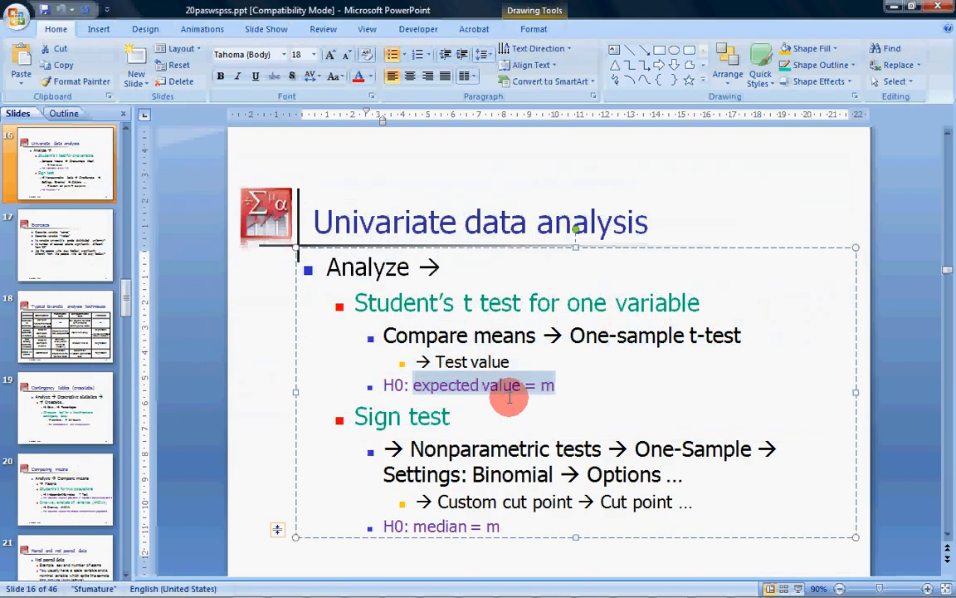
click(79, 322)
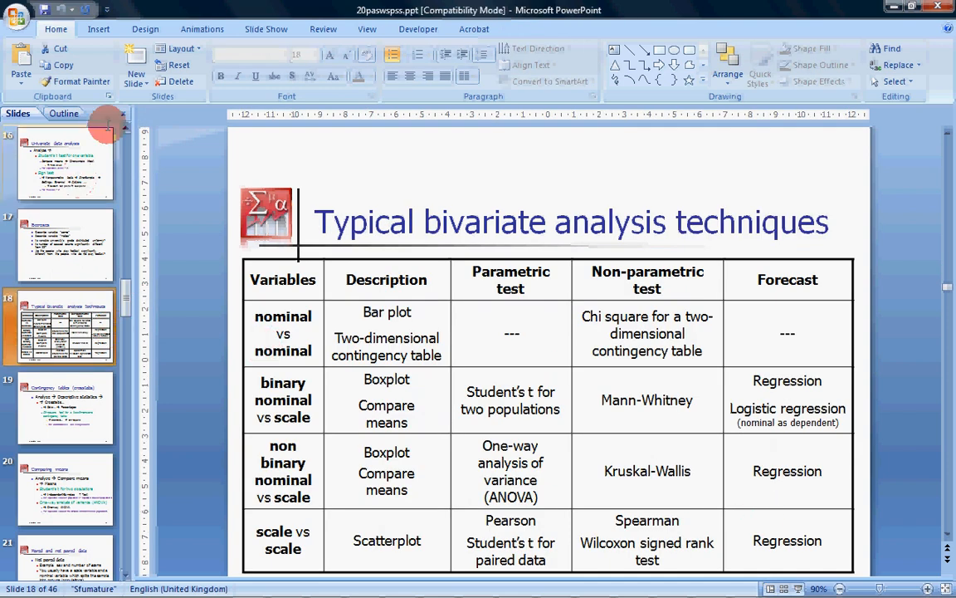
scroll(107, 127, up, 2)
click(82, 149)
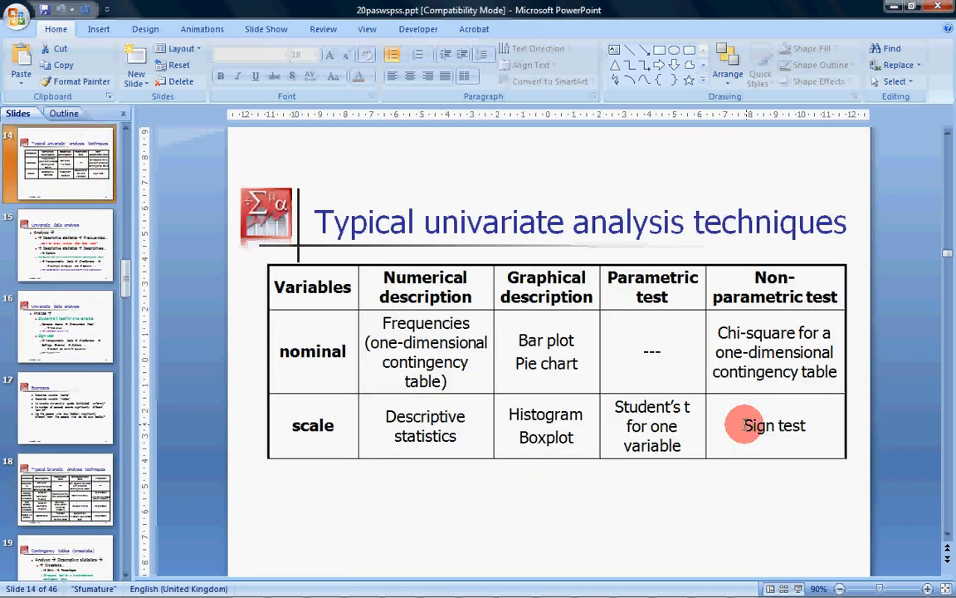
drag(743, 425, 824, 422)
drag(616, 406, 682, 446)
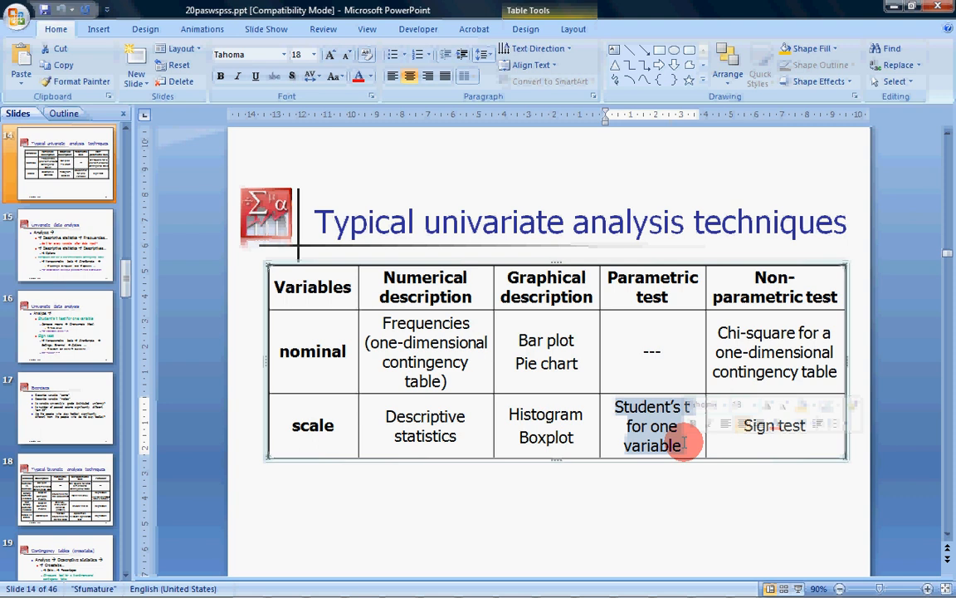
click(797, 437)
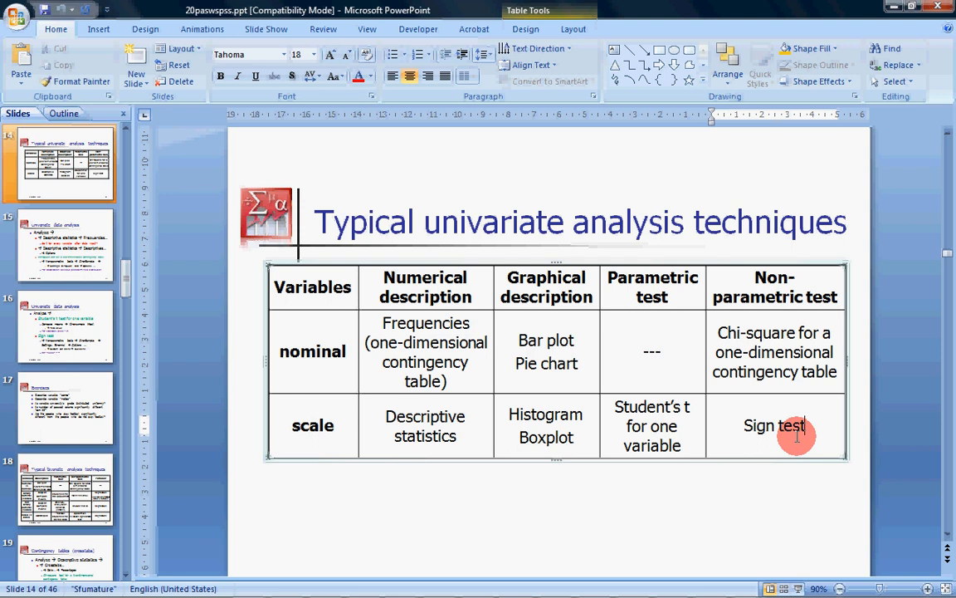
Step: Switch to the PASW Statistics Data Editor, reset the One-Sample Nonparametric Tests settings and set the objective to Customize analysis
key(alt+Tab)
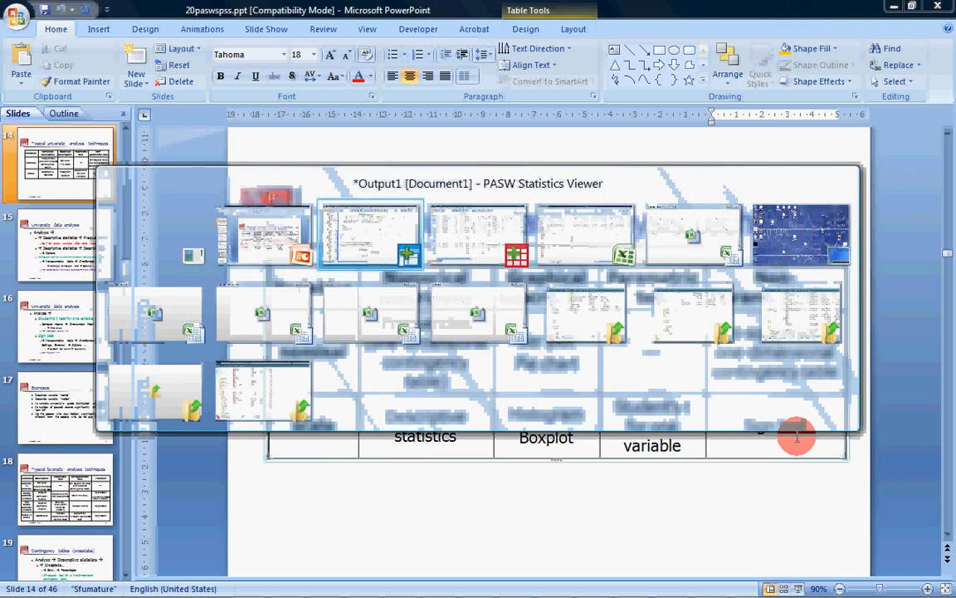
click(538, 299)
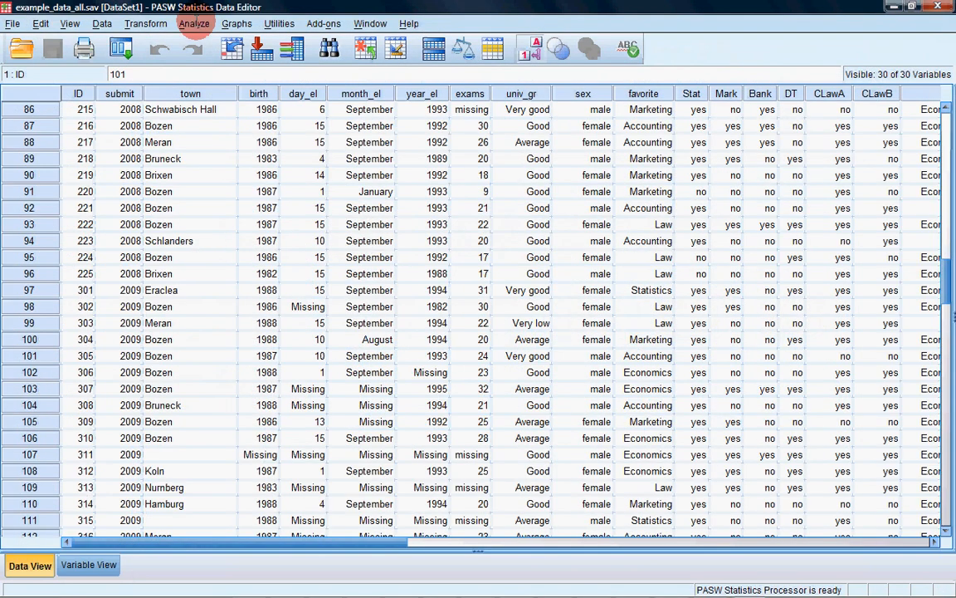
click(194, 23)
mouse_move(260, 268)
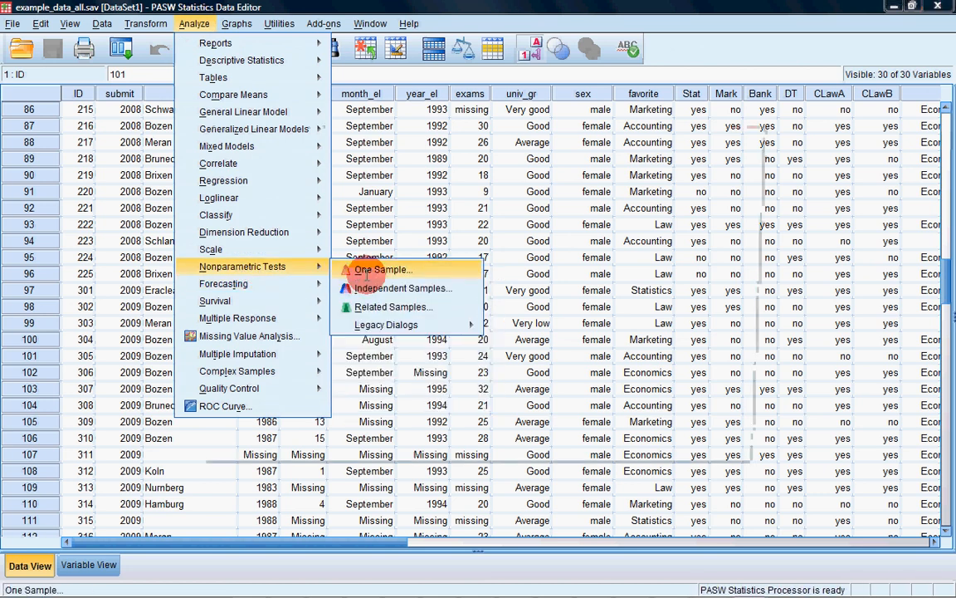
click(366, 275)
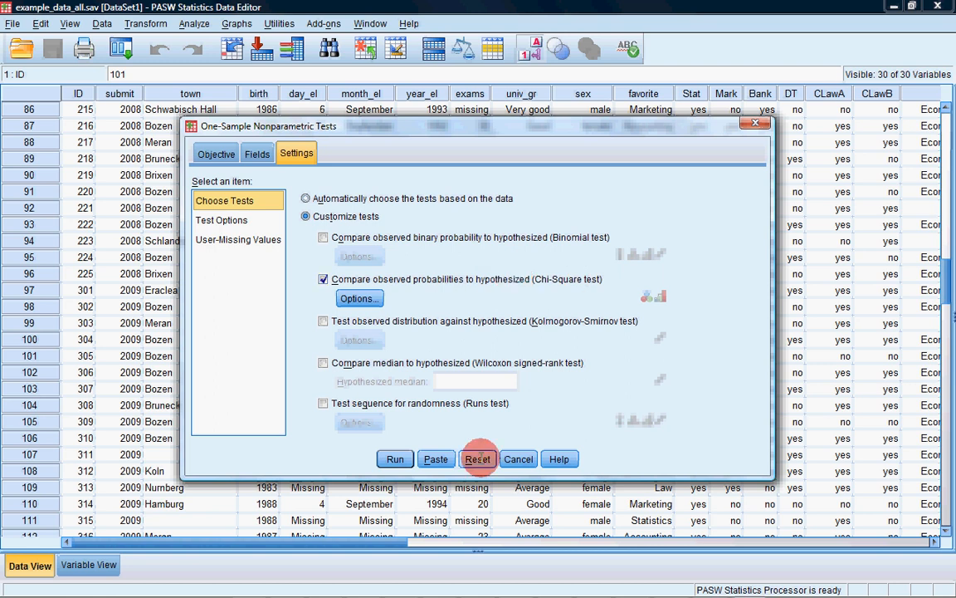
click(479, 459)
click(215, 152)
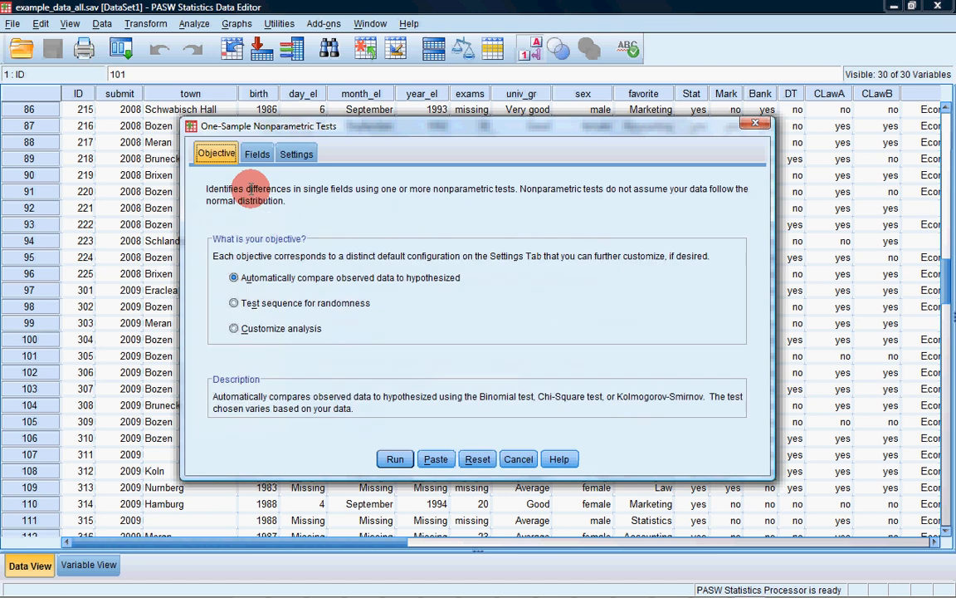
click(238, 325)
Step: Remove all predefined test fields and make Passed exams the only test field
click(257, 153)
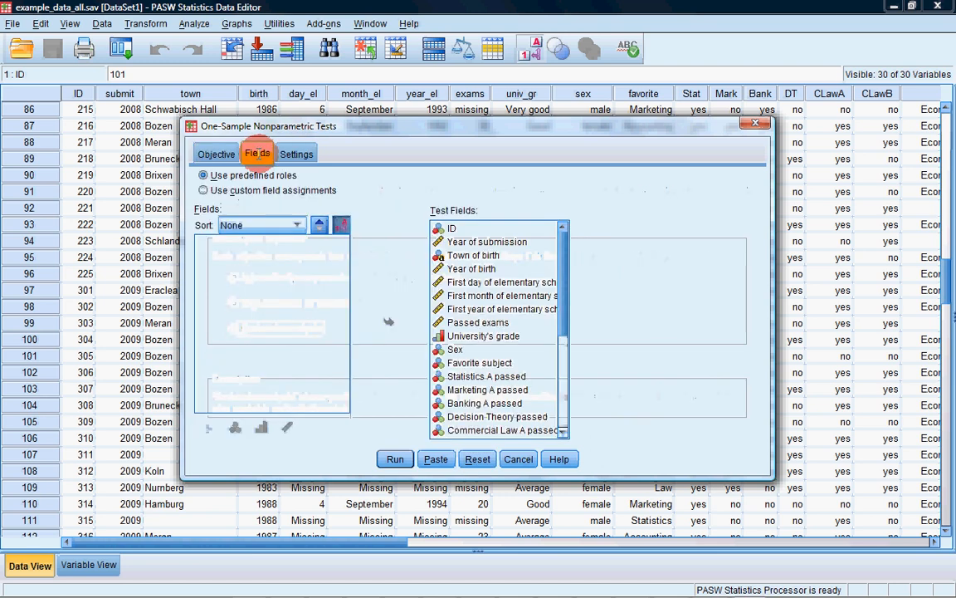
click(470, 228)
drag(564, 249, 565, 420)
shift+click(508, 431)
click(389, 322)
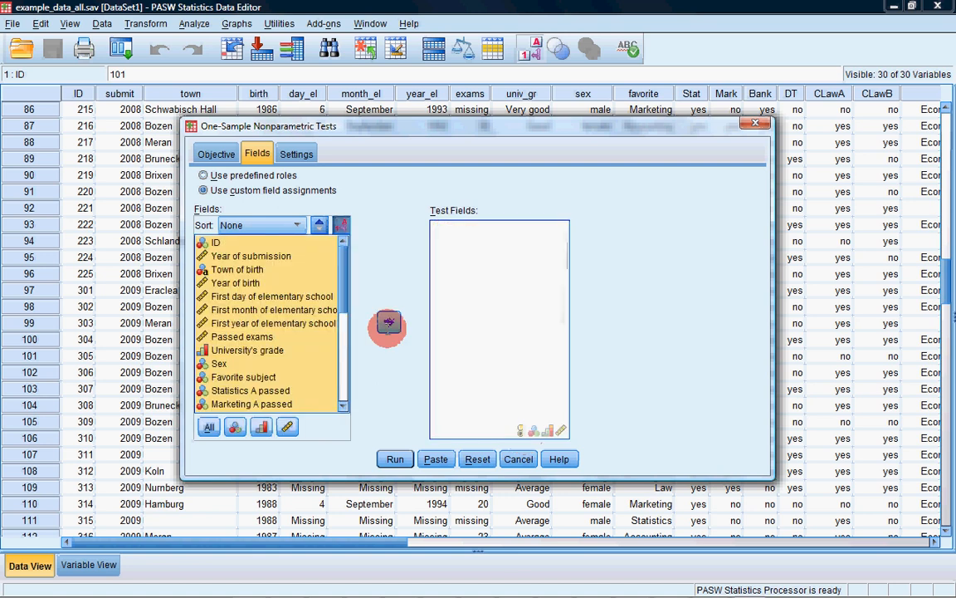
scroll(326, 320, down, 1)
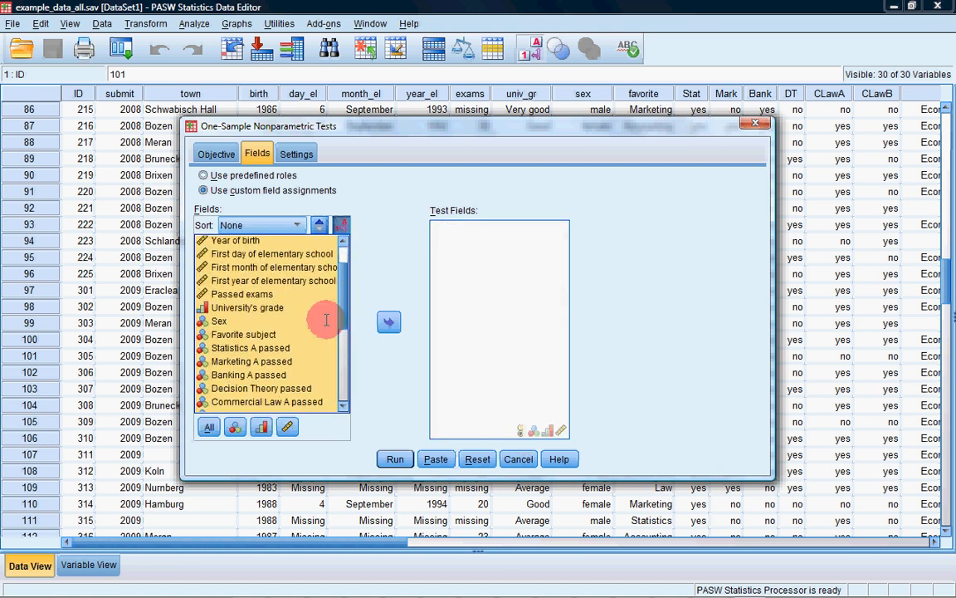
click(242, 294)
click(389, 322)
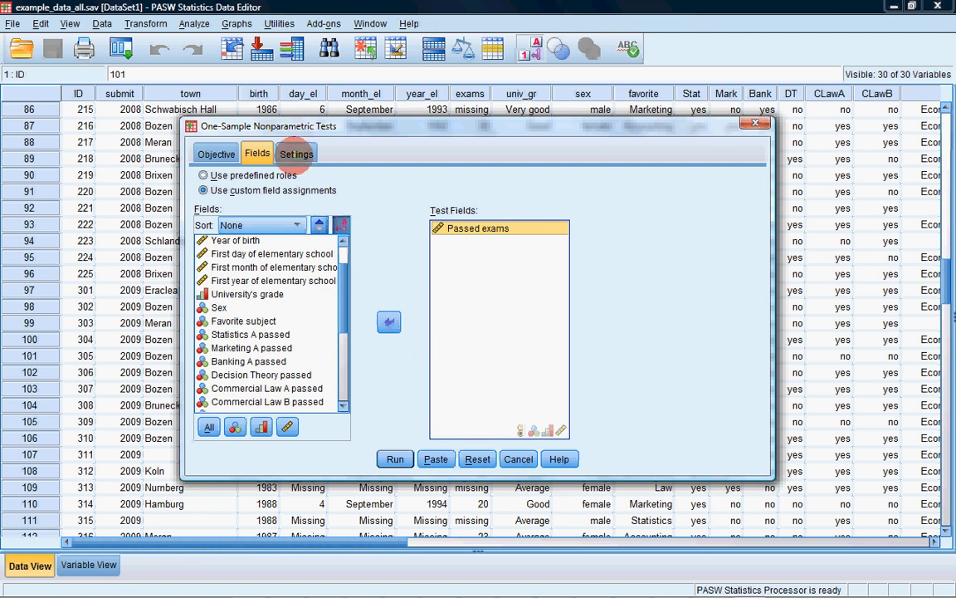
Step: Switch the settings to customized tests and enable only the Binomial test
click(296, 154)
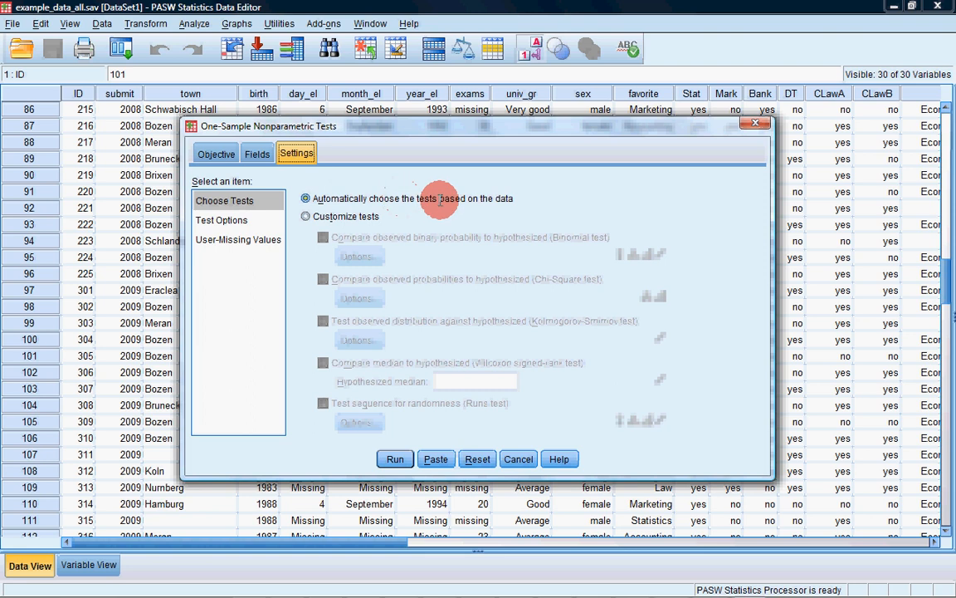
click(340, 216)
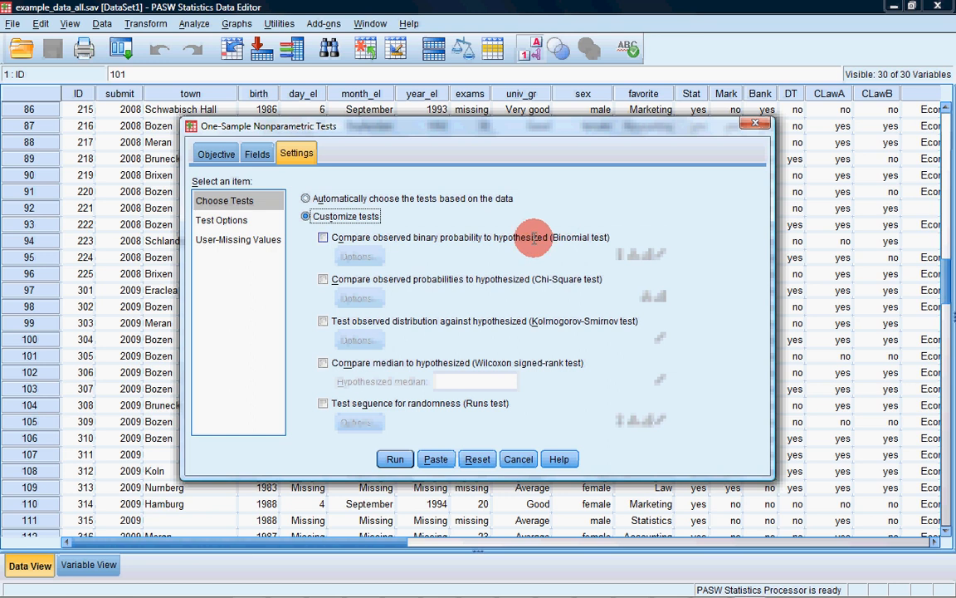
click(532, 238)
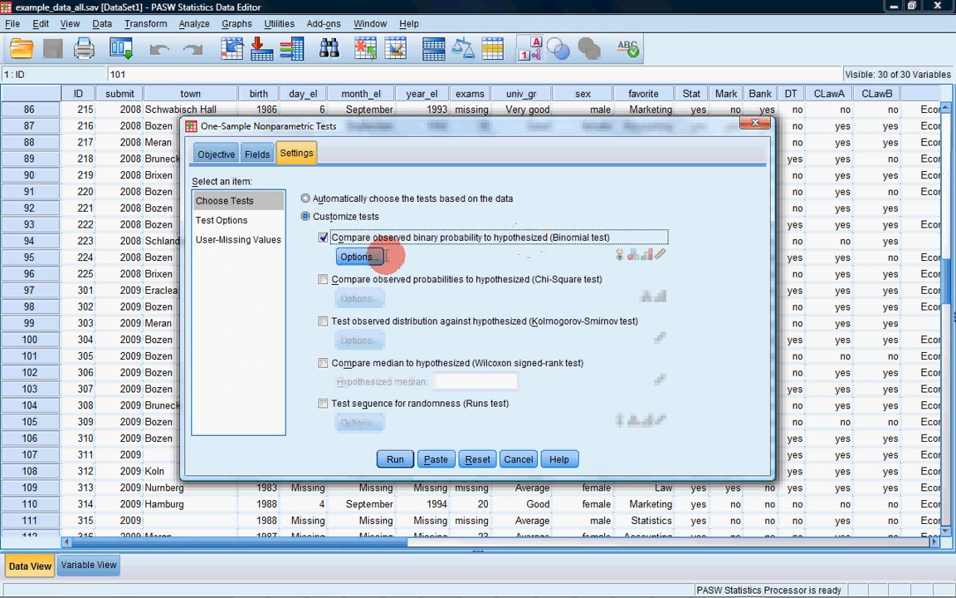
Step: Give the Binomial test a custom cut point of 25 for continuous fields, run it and examine the Hypothesis Test Summary
click(357, 257)
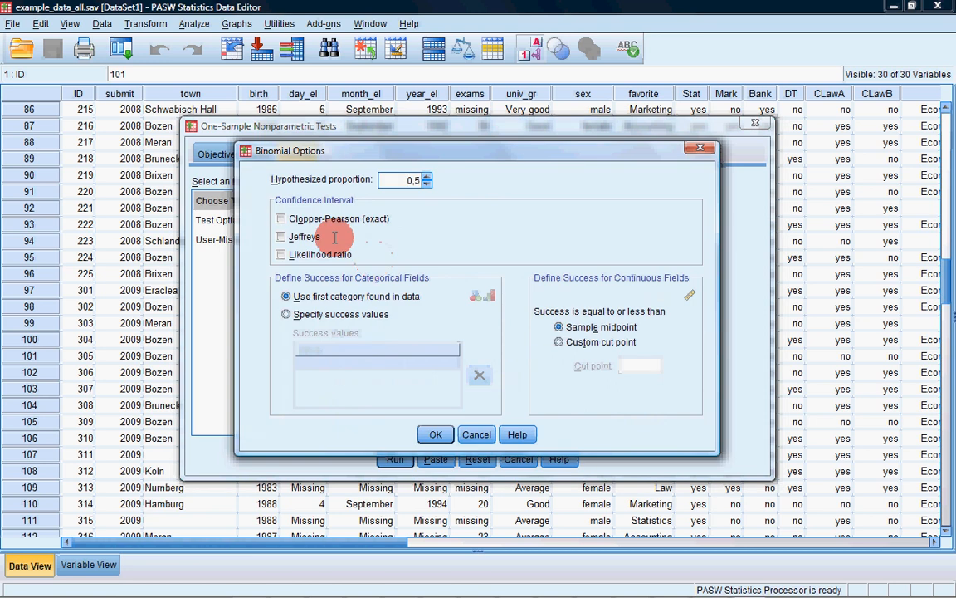
click(596, 342)
click(640, 365)
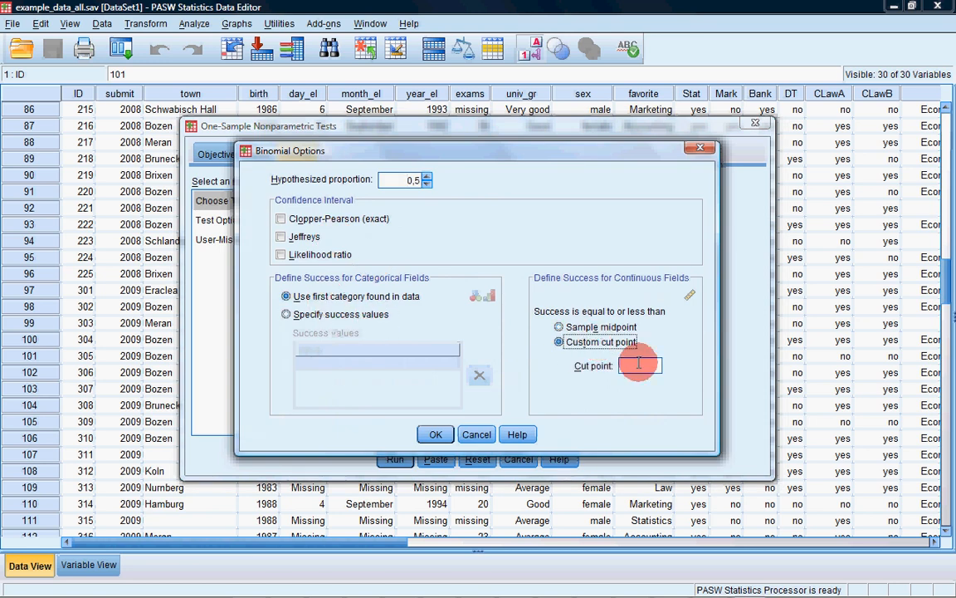
text(25)
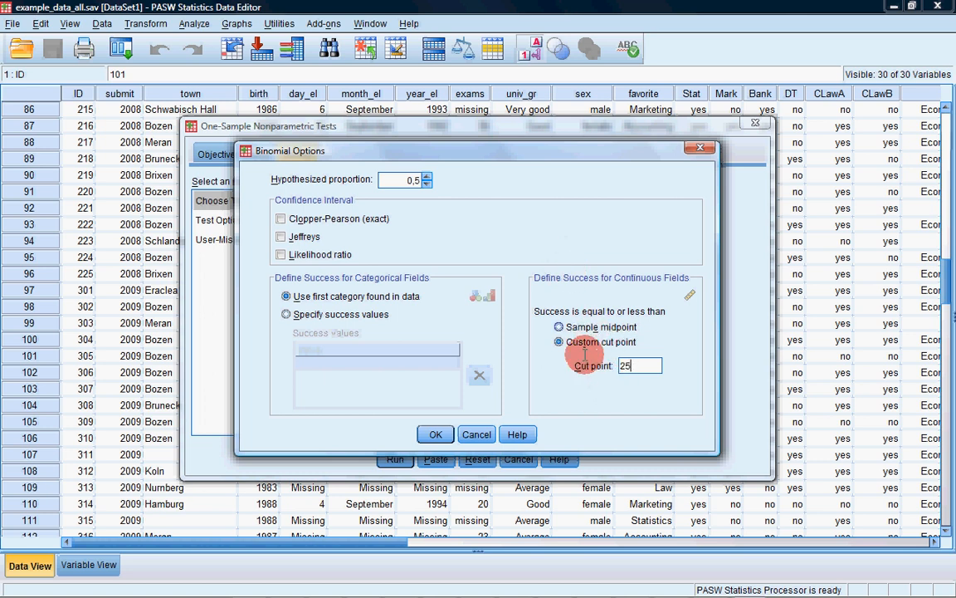
click(435, 434)
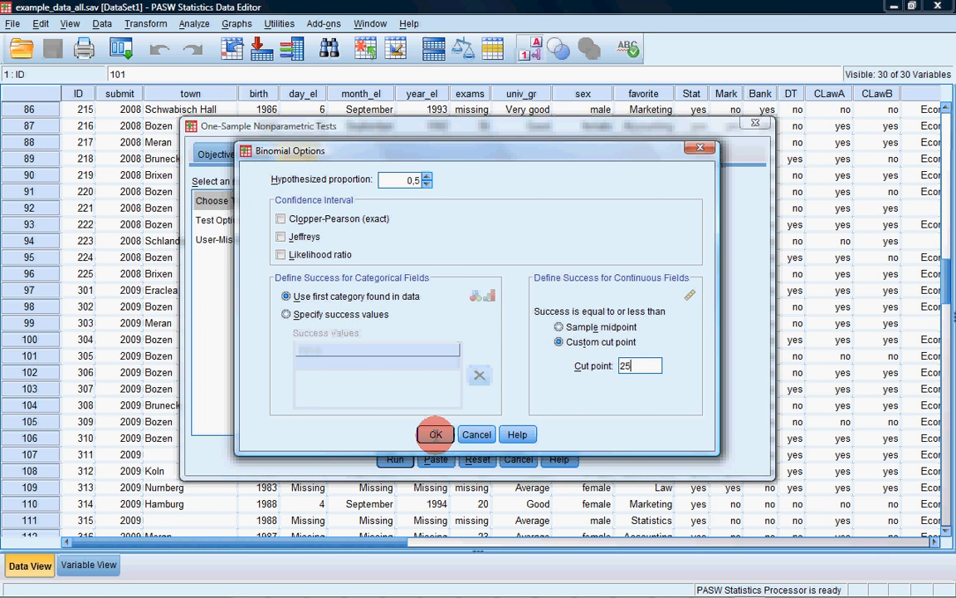
click(395, 459)
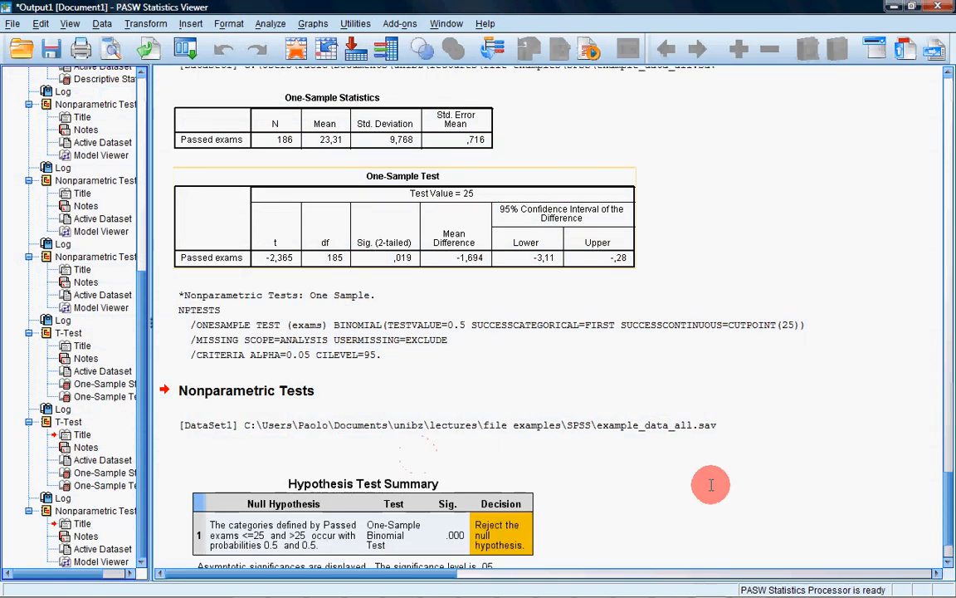
scroll(711, 485, down, 3)
click(451, 481)
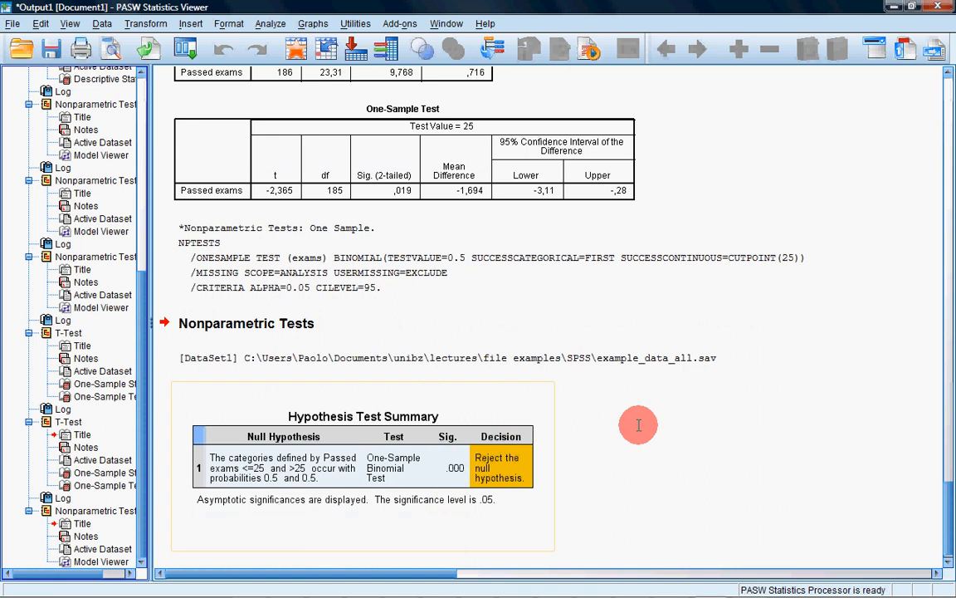
click(656, 405)
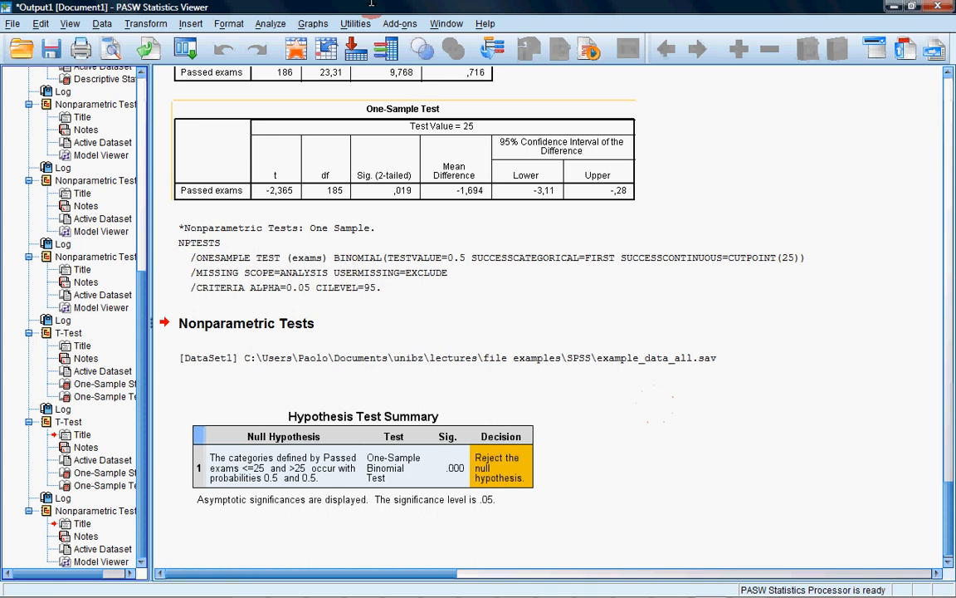
Step: Reopen the One-Sample Nonparametric Tests and replace Passed exams with How many days a week during exams as the only test field
click(270, 24)
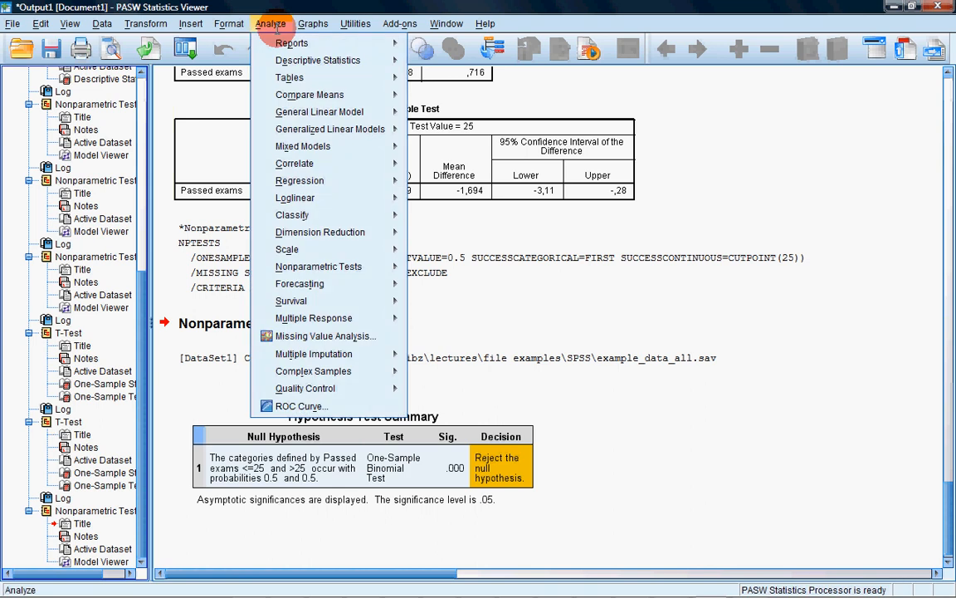
mouse_move(352, 267)
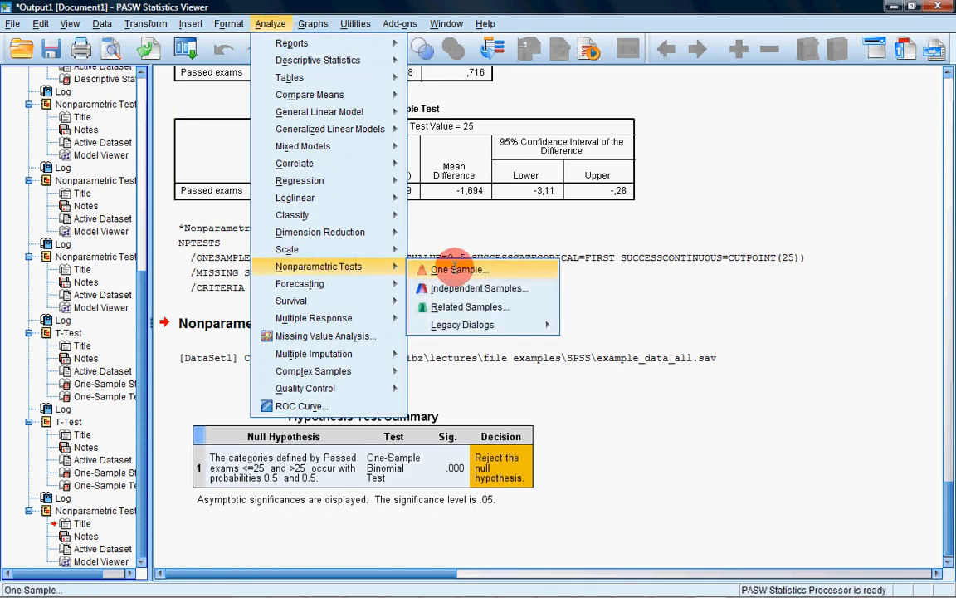
click(455, 268)
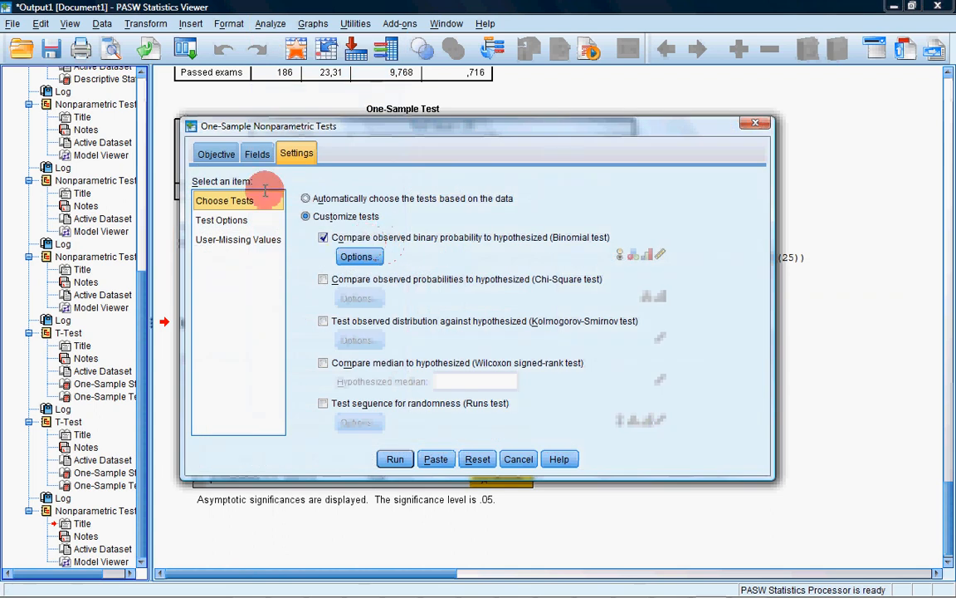
click(257, 154)
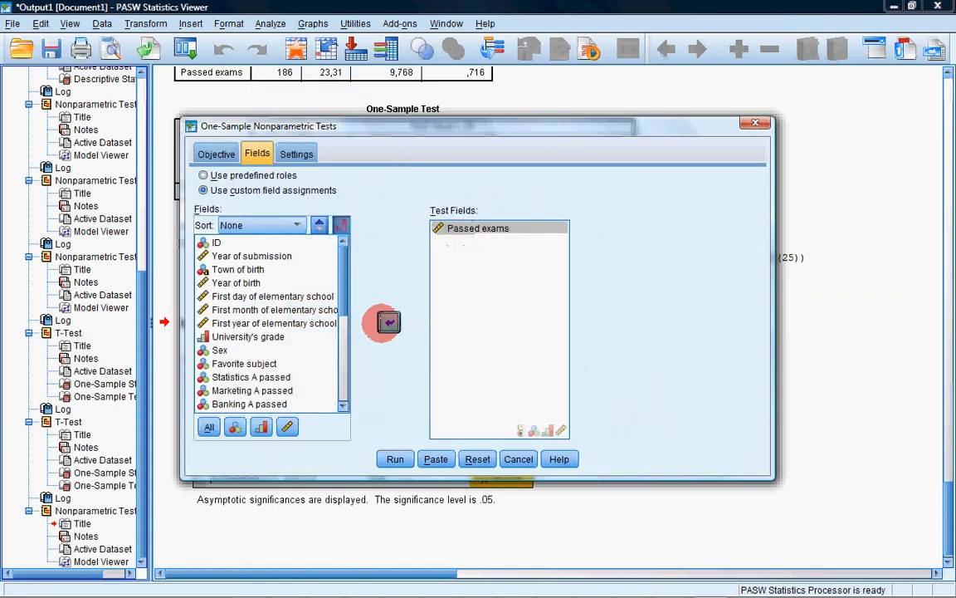
click(389, 322)
scroll(332, 378, down, 10)
click(309, 405)
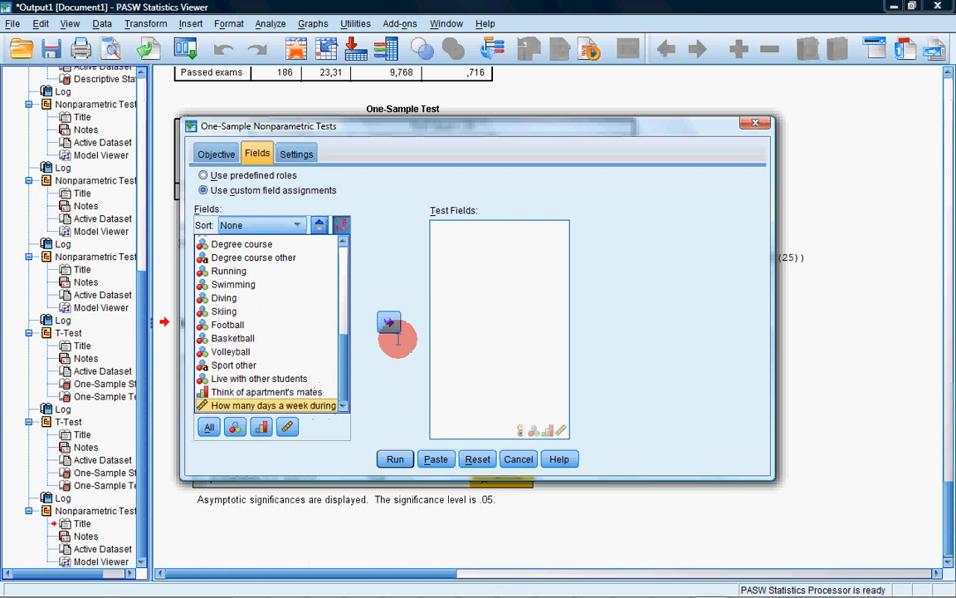
click(387, 322)
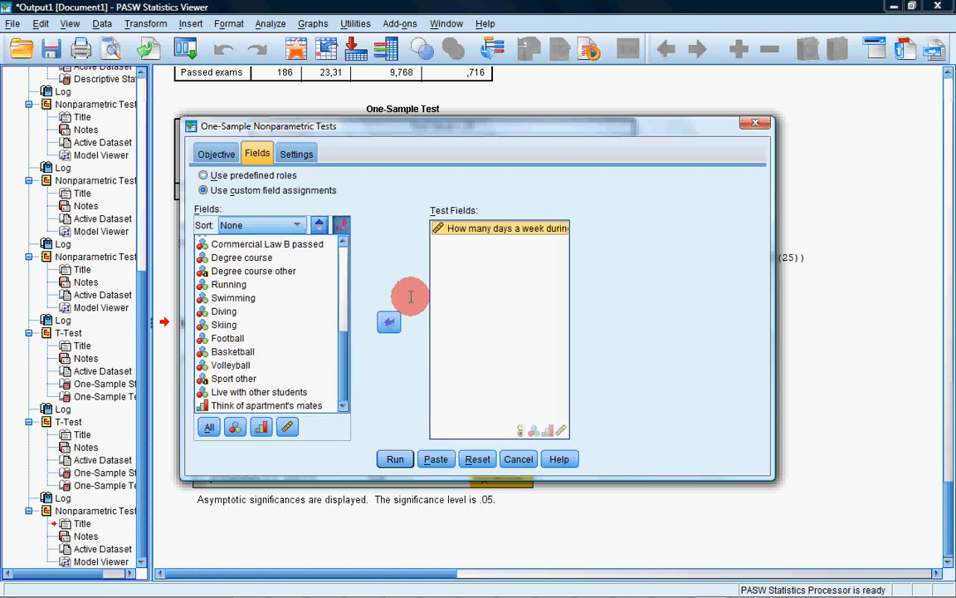
Step: Set the Binomial test's custom cut point for continuous fields to 3 and run the test
click(296, 154)
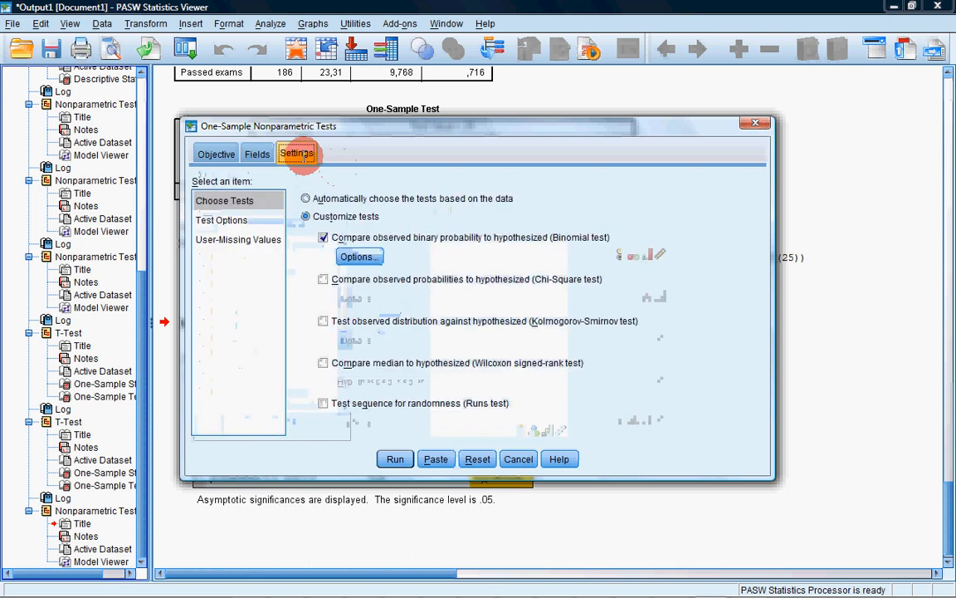
click(359, 256)
click(616, 366)
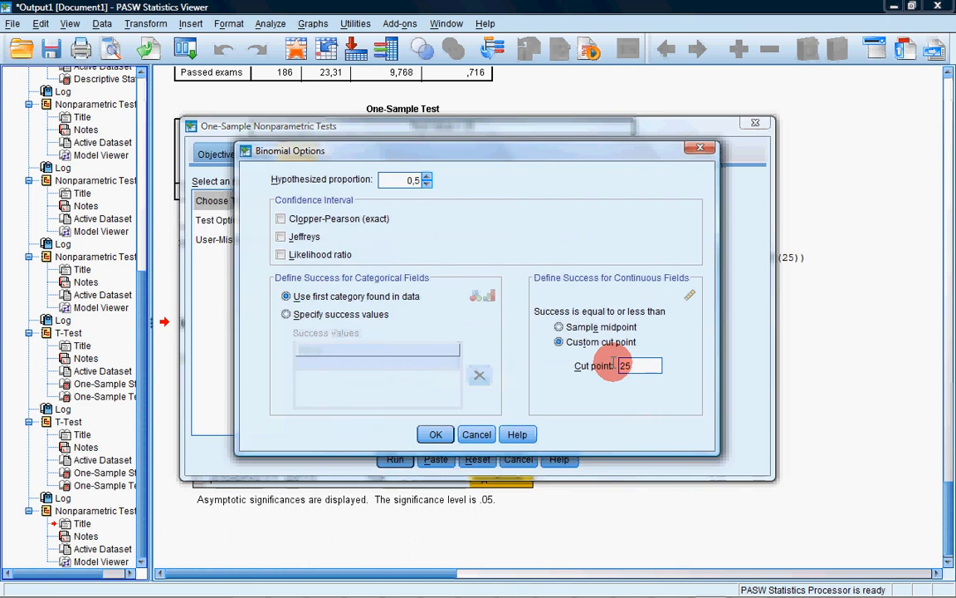
double_click(616, 365)
text(3)
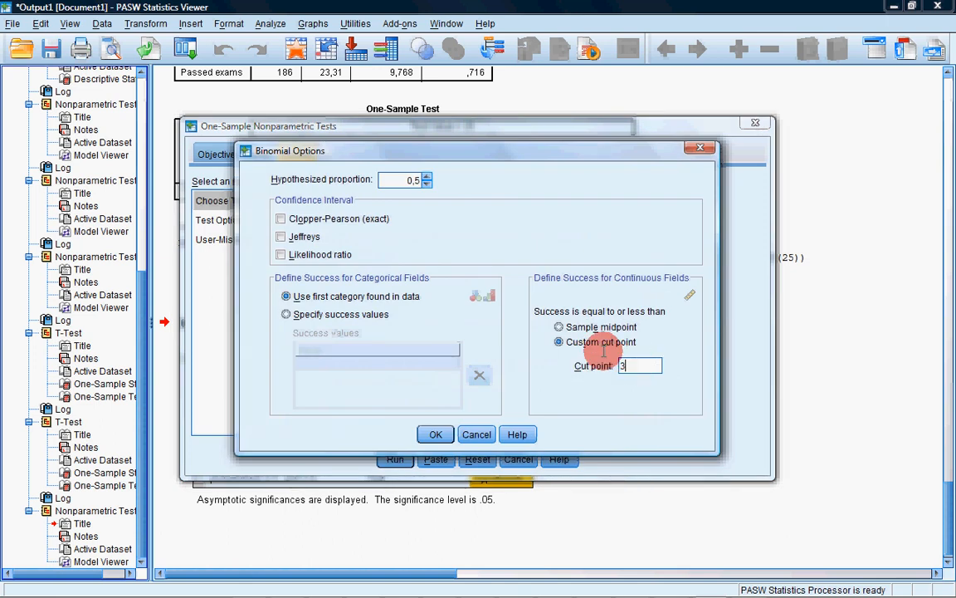
click(435, 434)
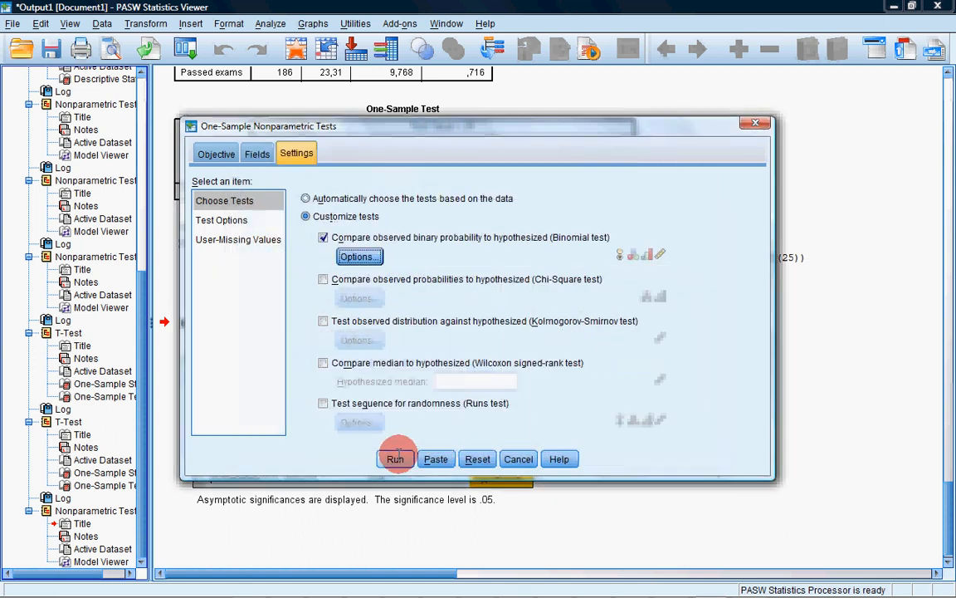
click(395, 458)
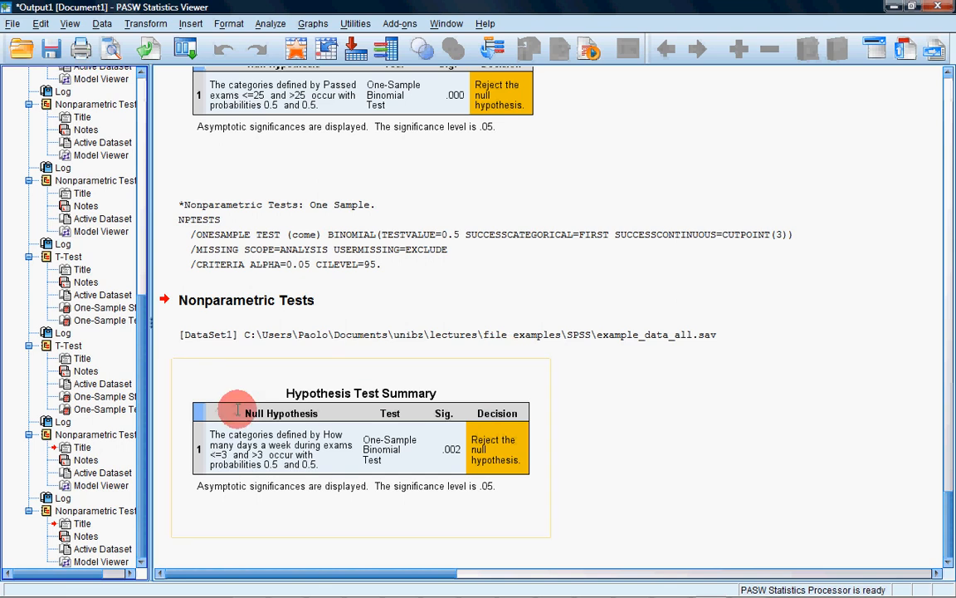
Step: Compare the new Hypothesis Test Summary with the Passed exams t-test tables, and switch to the PowerPoint slide on typical univariate analysis techniques
click(489, 380)
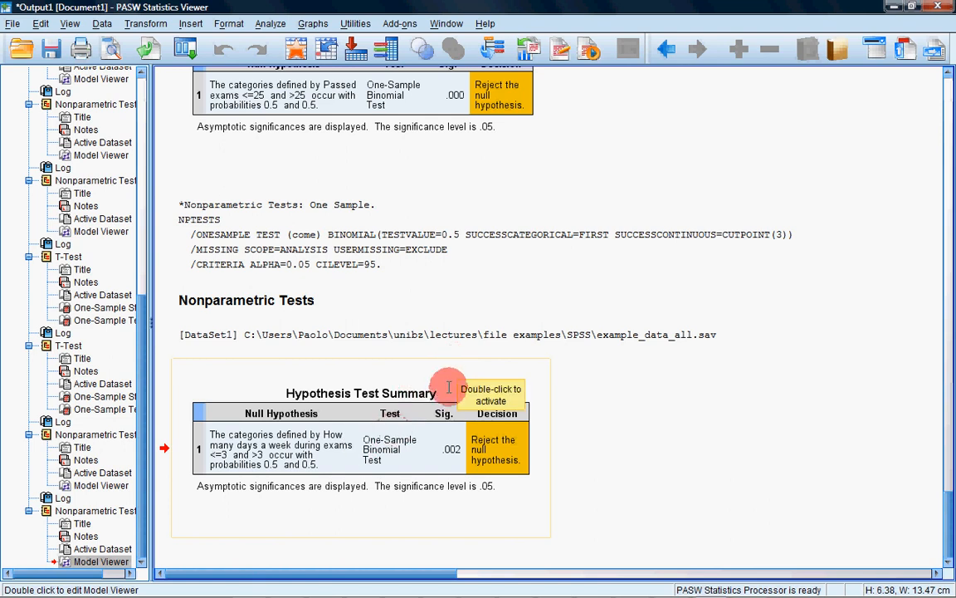
scroll(448, 381, up, 5)
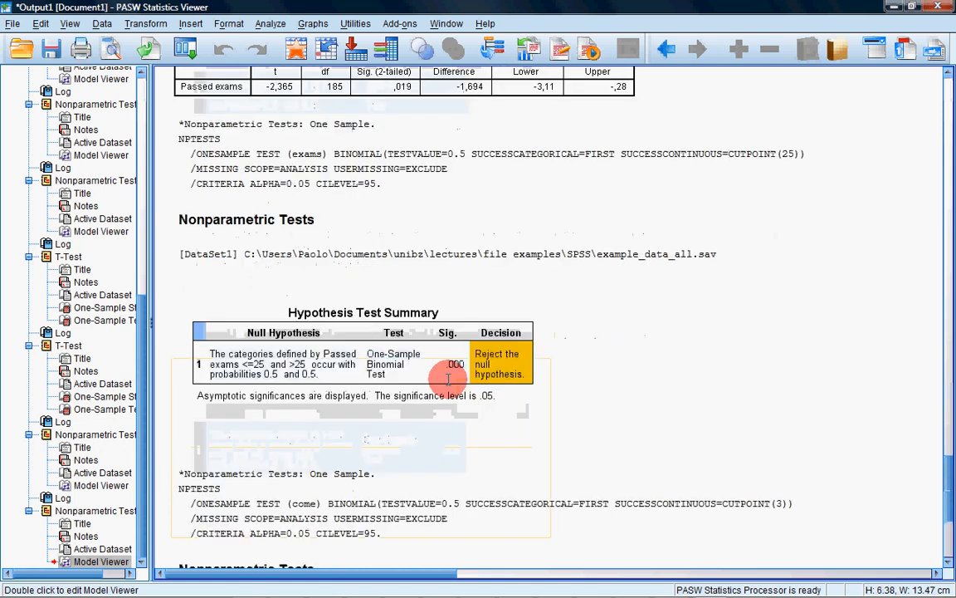
scroll(449, 380, up, 5)
click(432, 365)
click(365, 232)
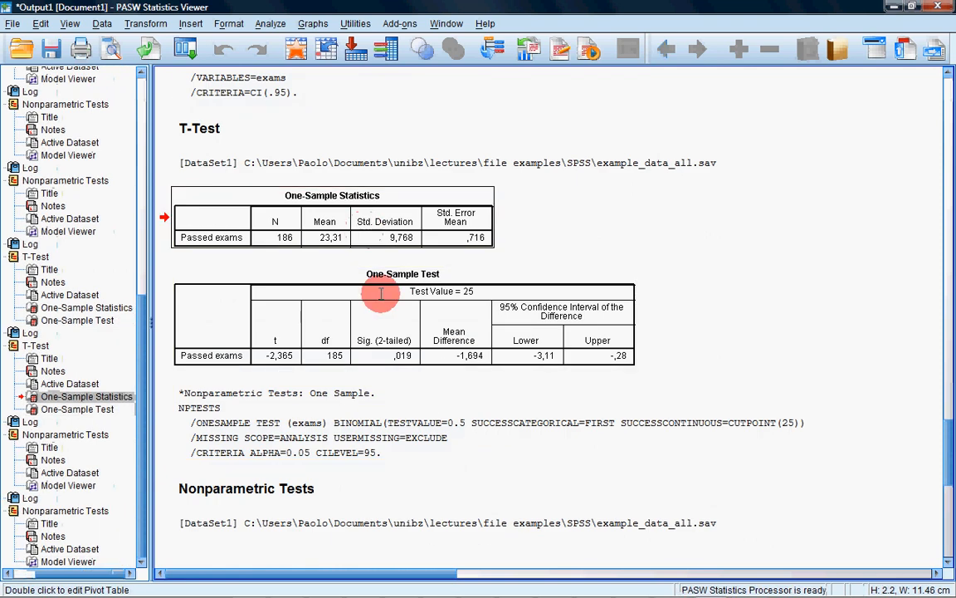
click(380, 292)
scroll(410, 387, down, 17)
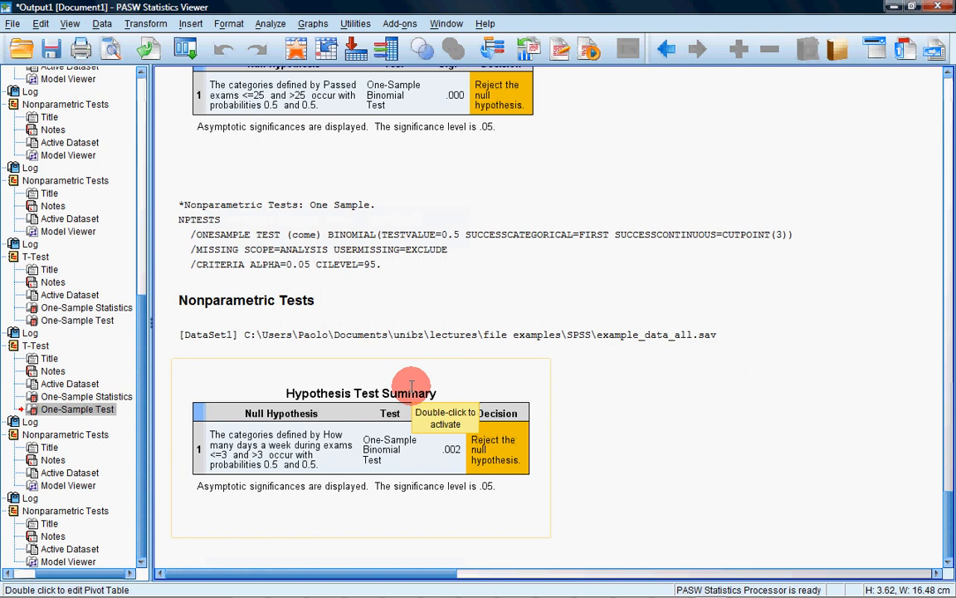
key(alt+Tab)
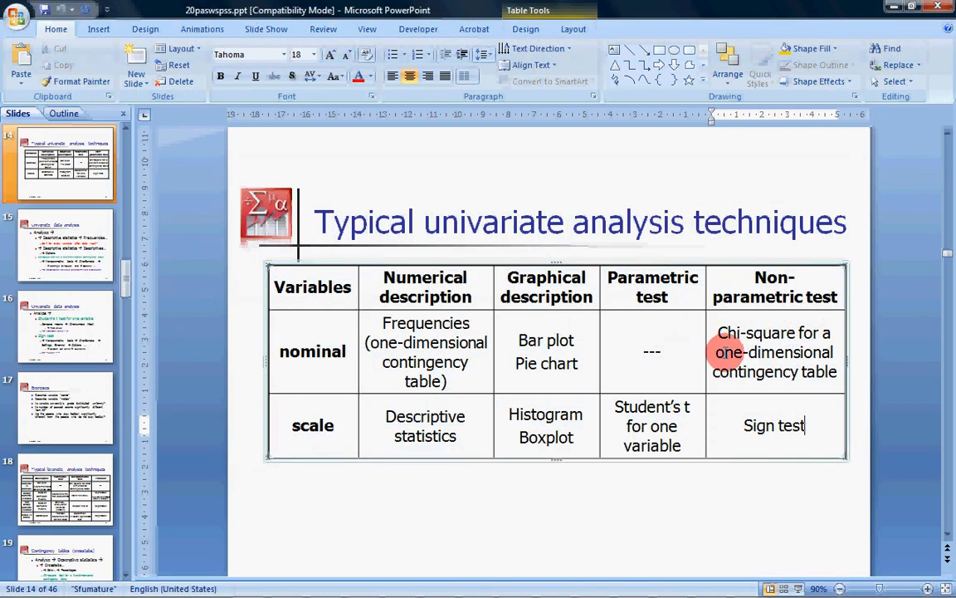
click(442, 264)
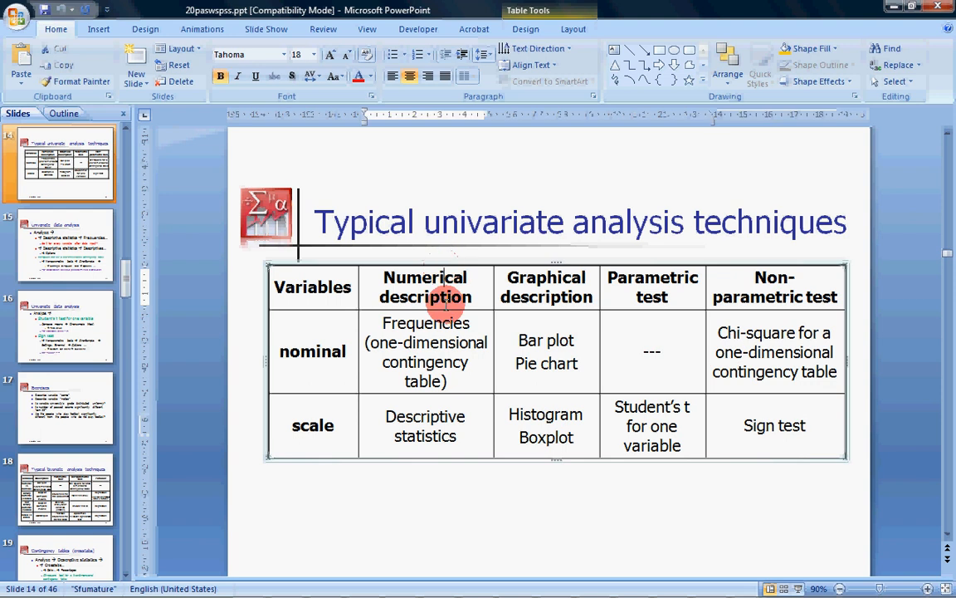
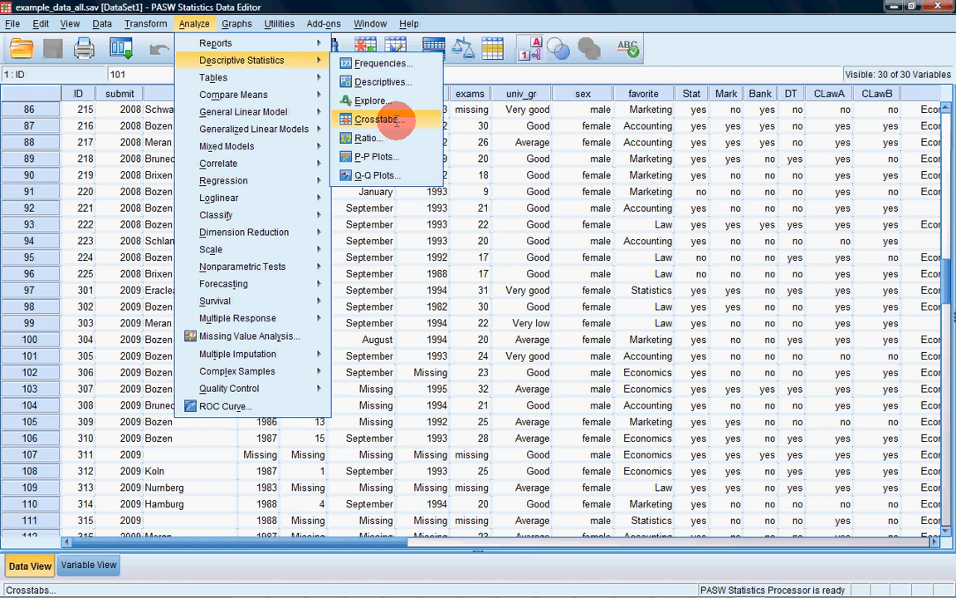
Step: Start a Crosstabs analysis from the PASW Statistics Data Editor and enlarge its dialog so that full variable names are readable
click(378, 119)
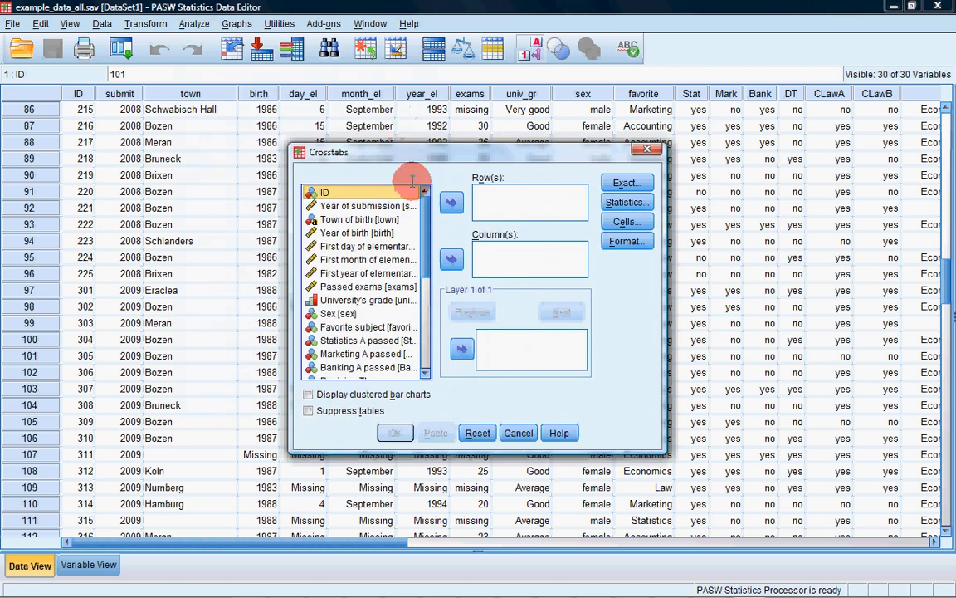
drag(292, 212, 176, 199)
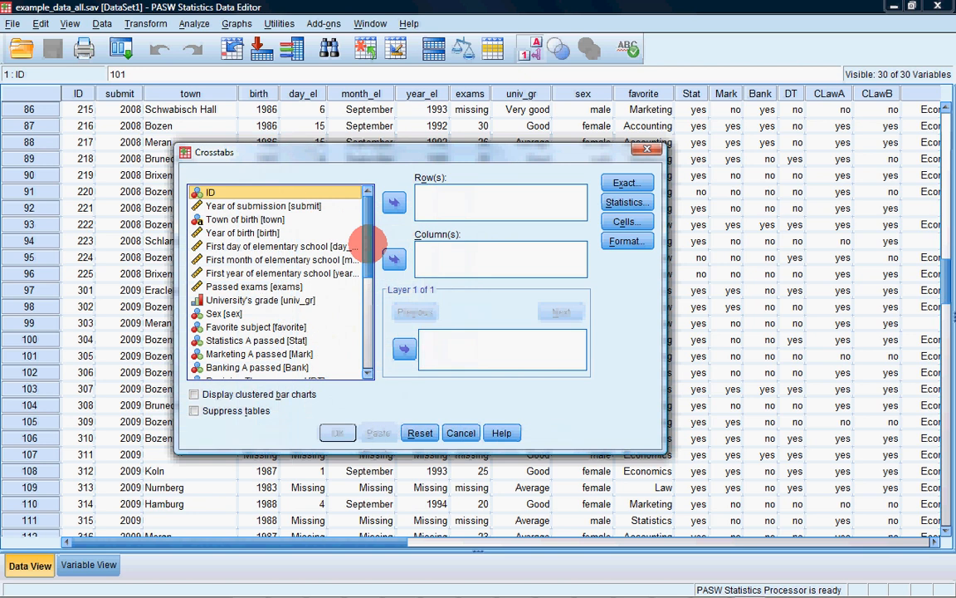
drag(658, 448, 715, 495)
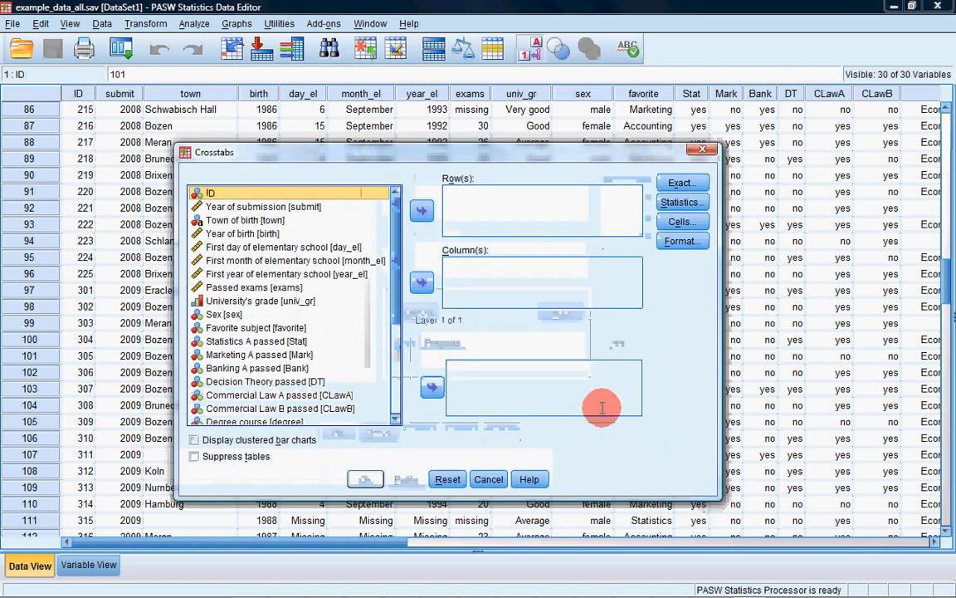
drag(427, 156, 502, 120)
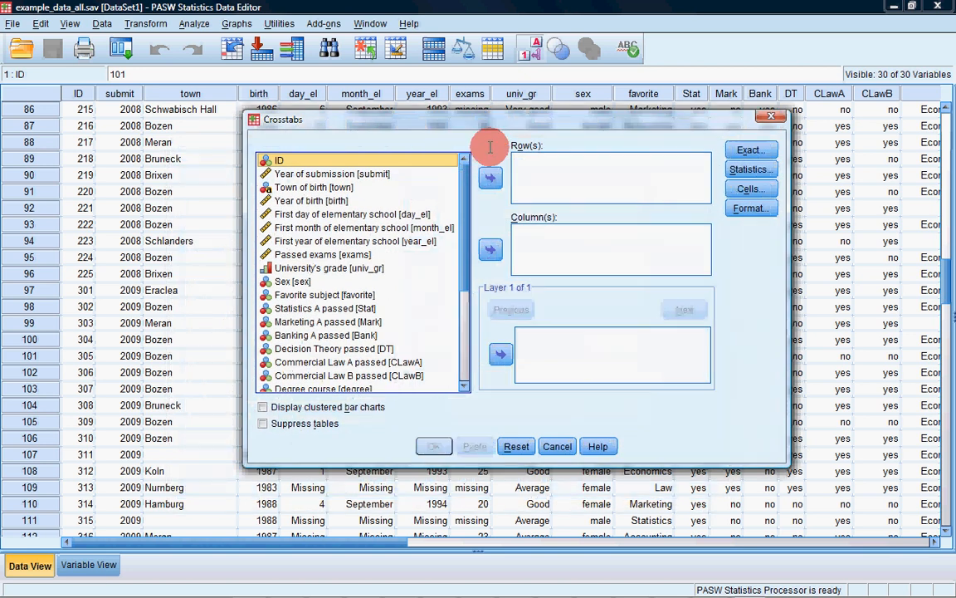
Step: Cross-tabulate Sex in the rows against Favorite subject in the columns, and examine the Case Processing Summary and the crosstabulation
click(295, 282)
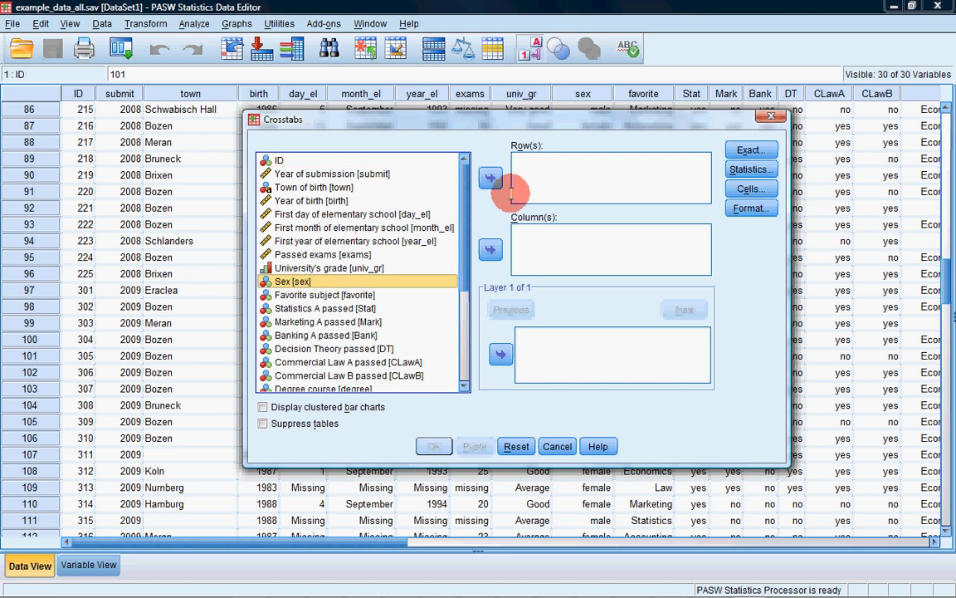
click(491, 178)
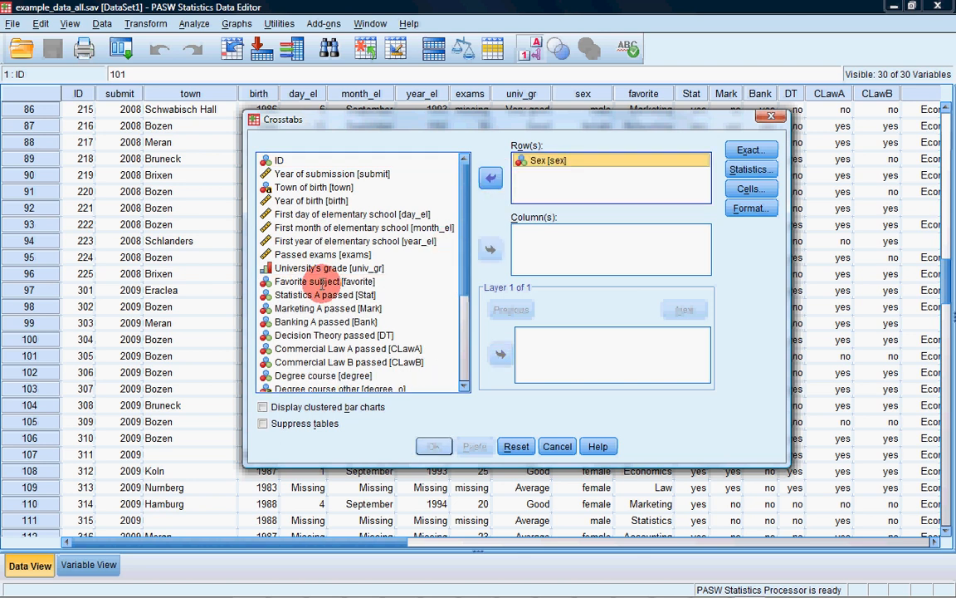
click(322, 282)
click(490, 249)
click(550, 162)
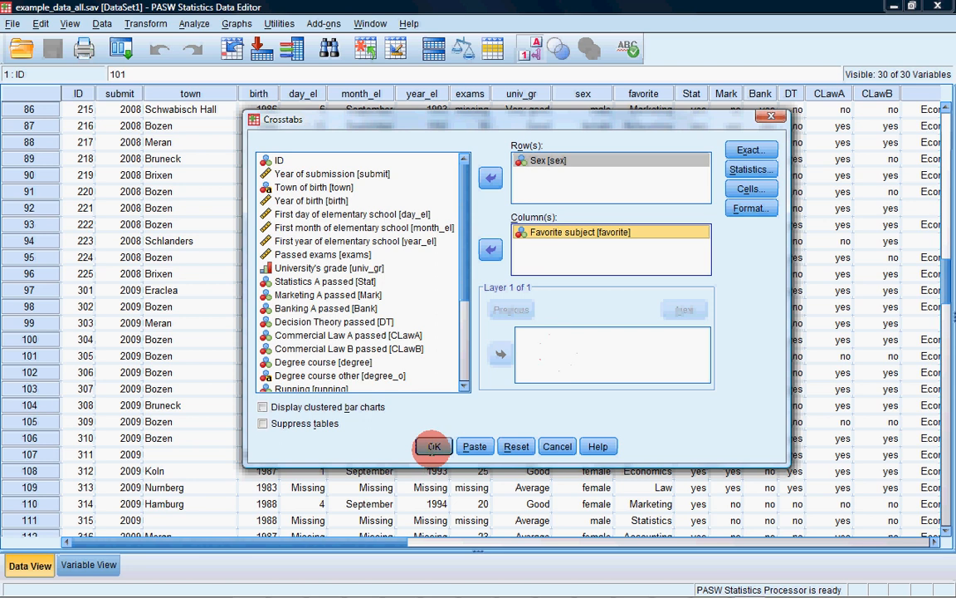
click(434, 446)
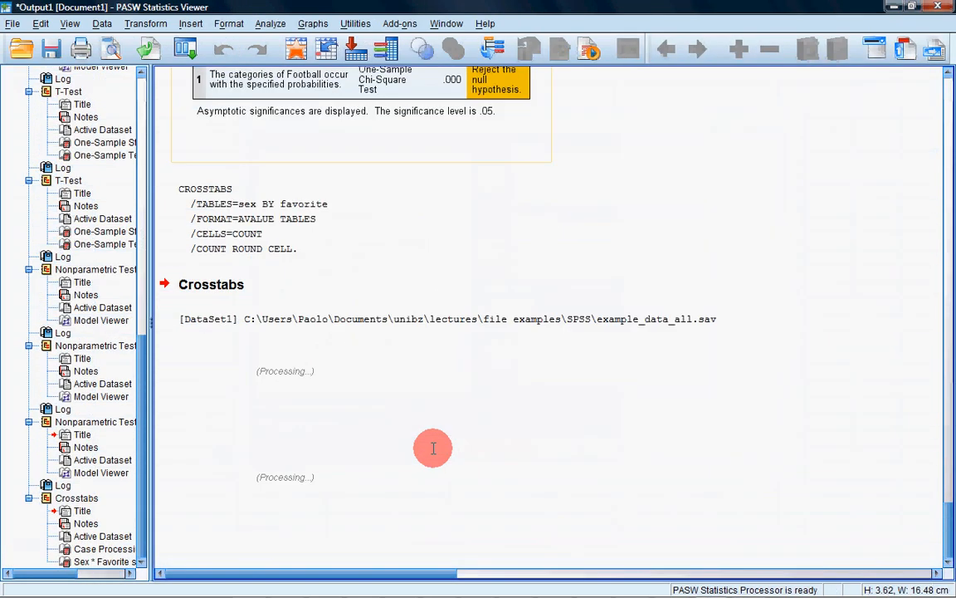
click(267, 332)
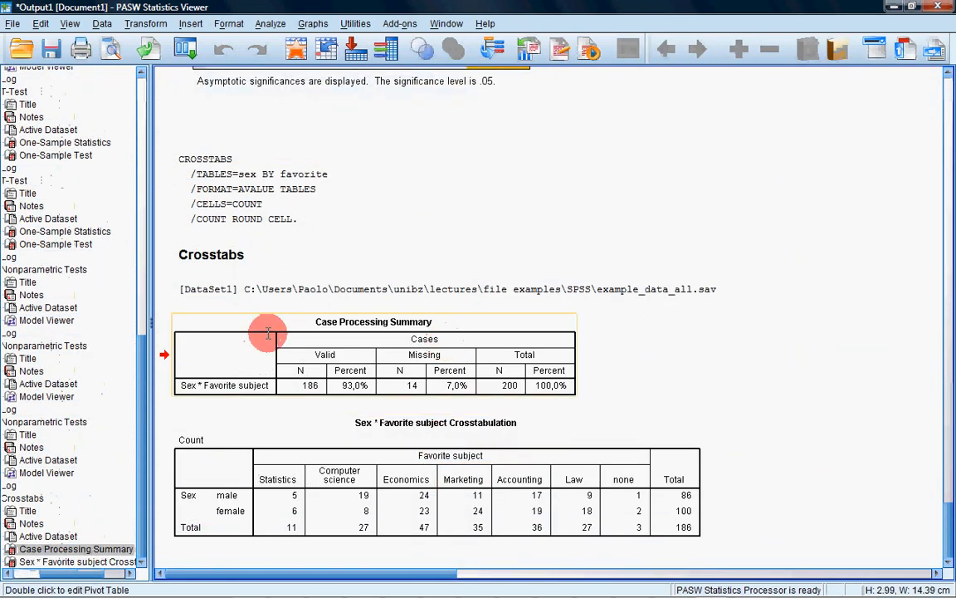
click(367, 510)
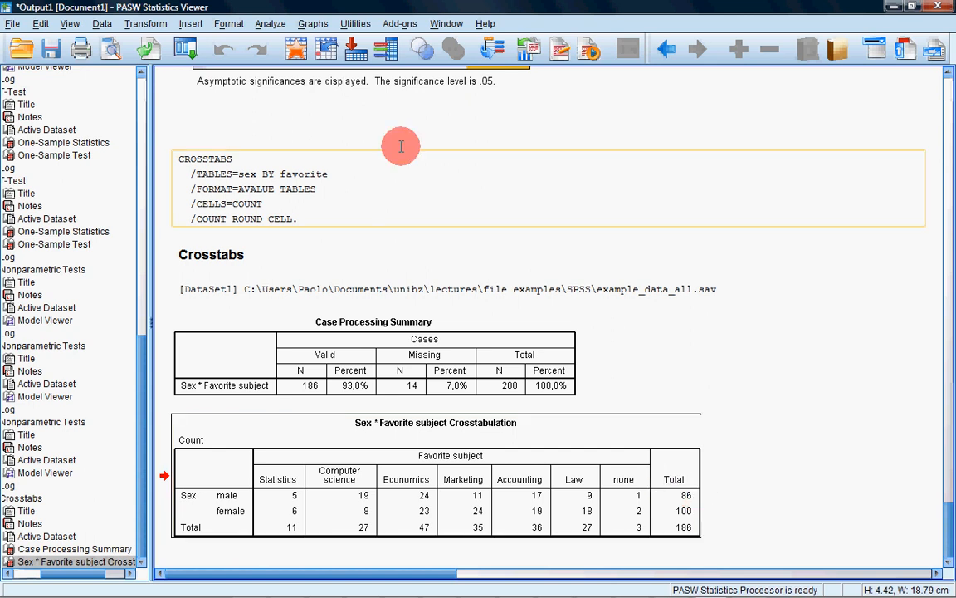
Step: Rerun the Sex by Favorite subject crosstab with row percentages added to the observed counts, and examine the output
click(271, 23)
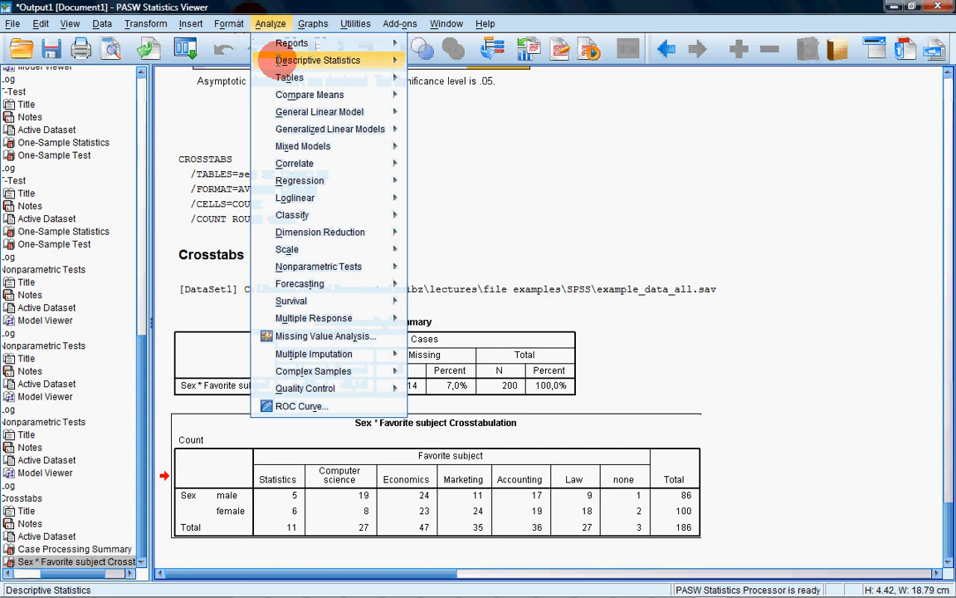
mouse_move(268, 60)
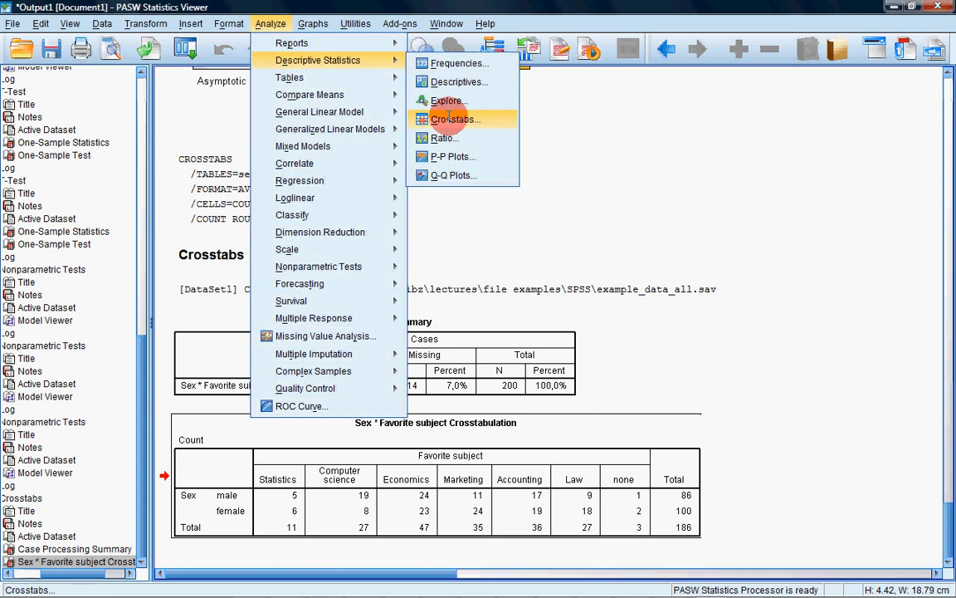
click(448, 119)
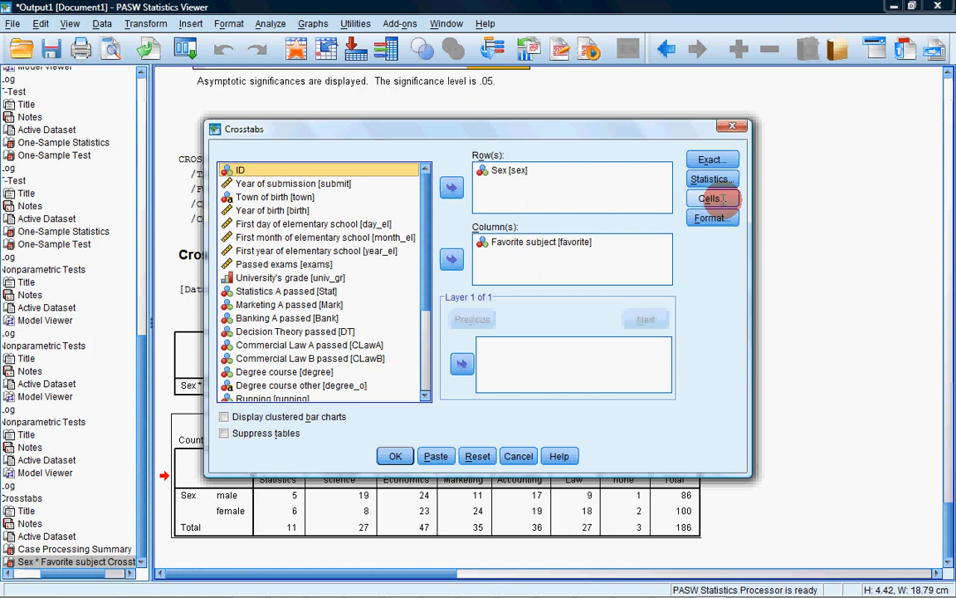
click(712, 198)
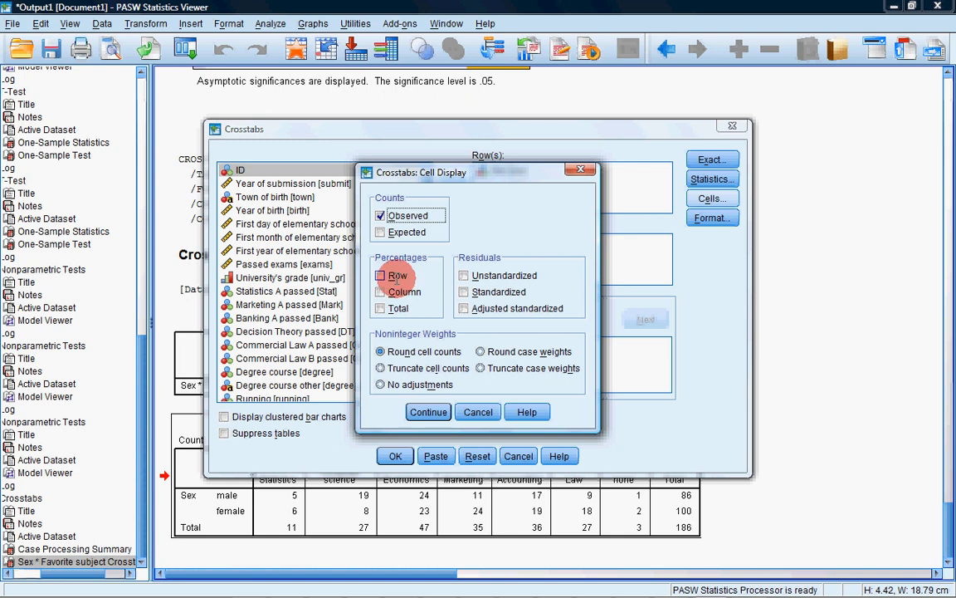
click(396, 278)
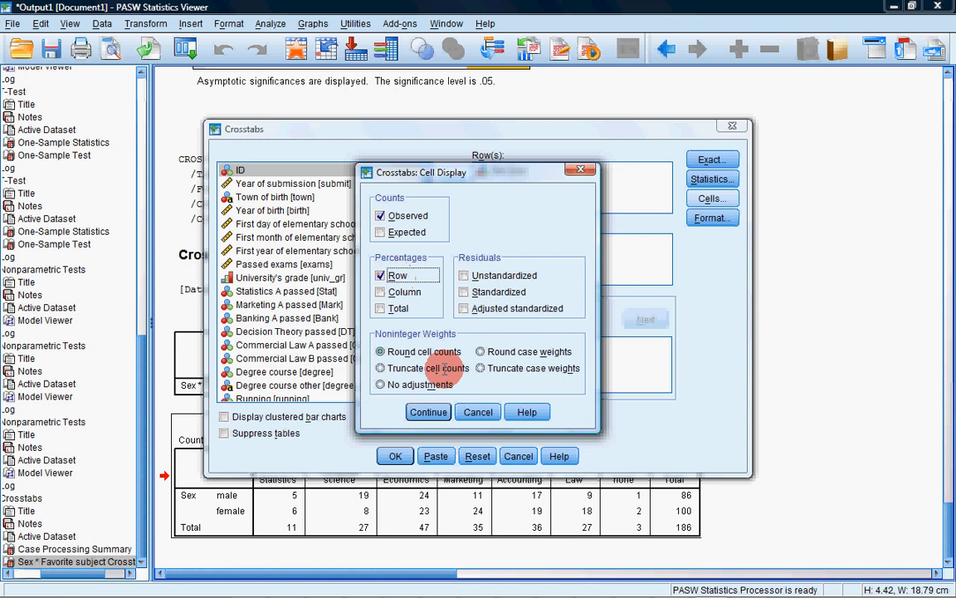
click(430, 410)
click(395, 456)
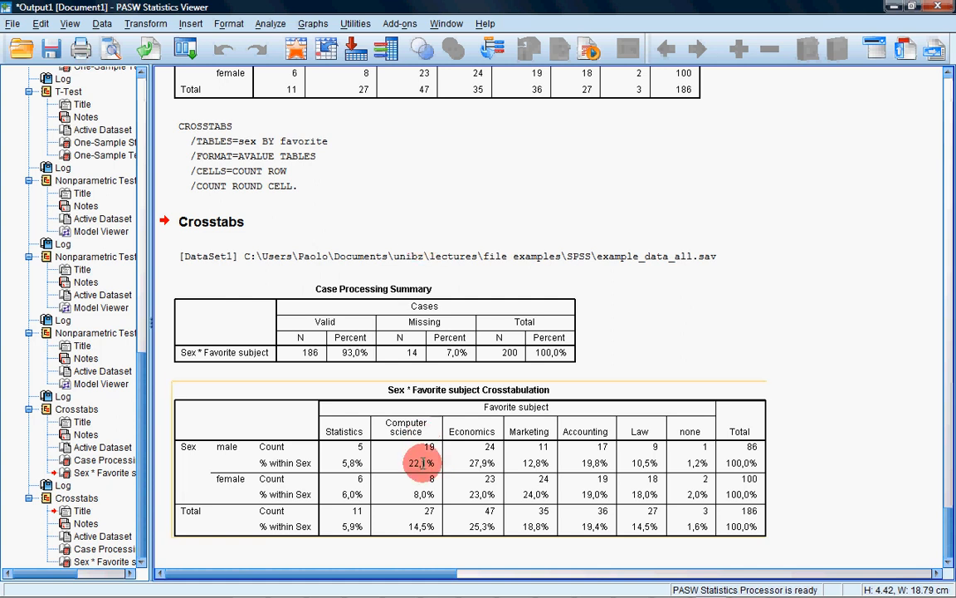
scroll(399, 153, up, 2)
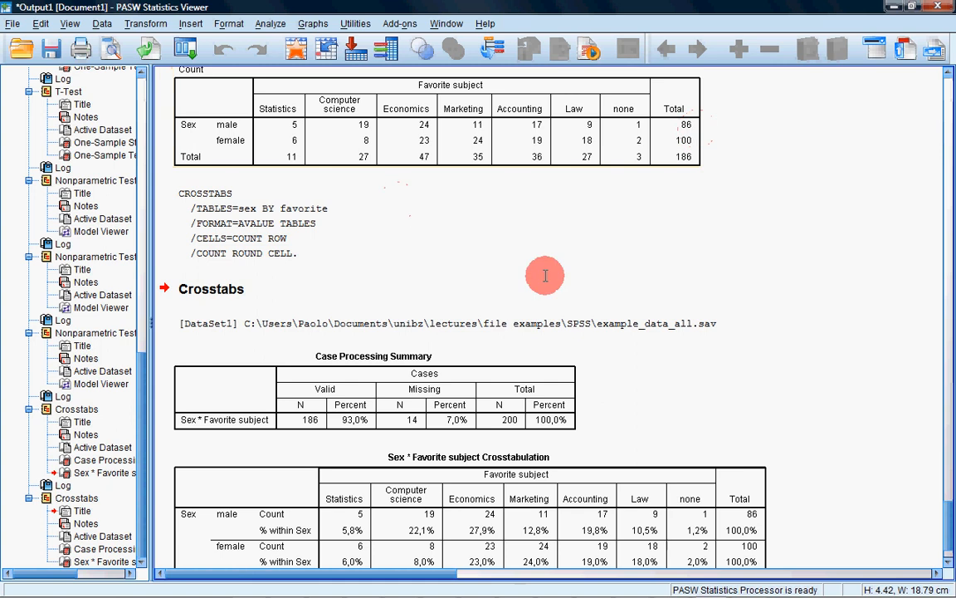
Step: Examine the row percentages of the Sex by Favorite subject crosstab, and consult the bivariate techniques and contingency tables slides in PowerPoint
scroll(545, 275, down, 2)
click(629, 471)
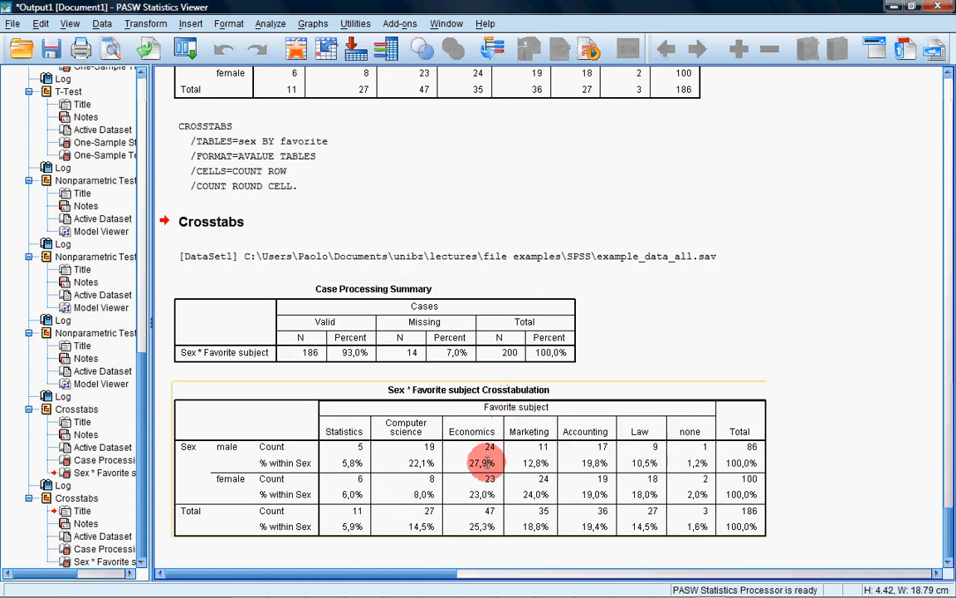
click(593, 585)
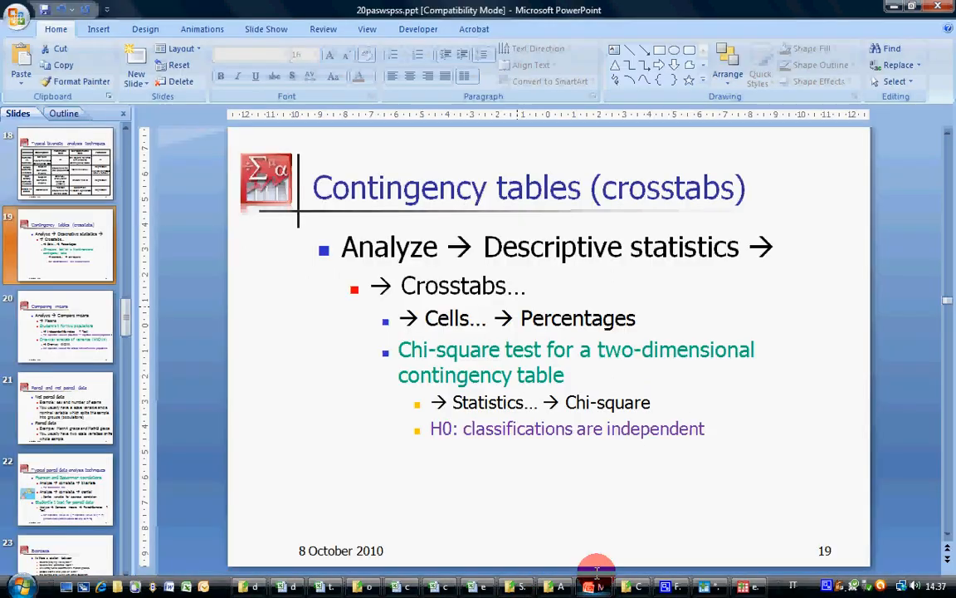
click(81, 176)
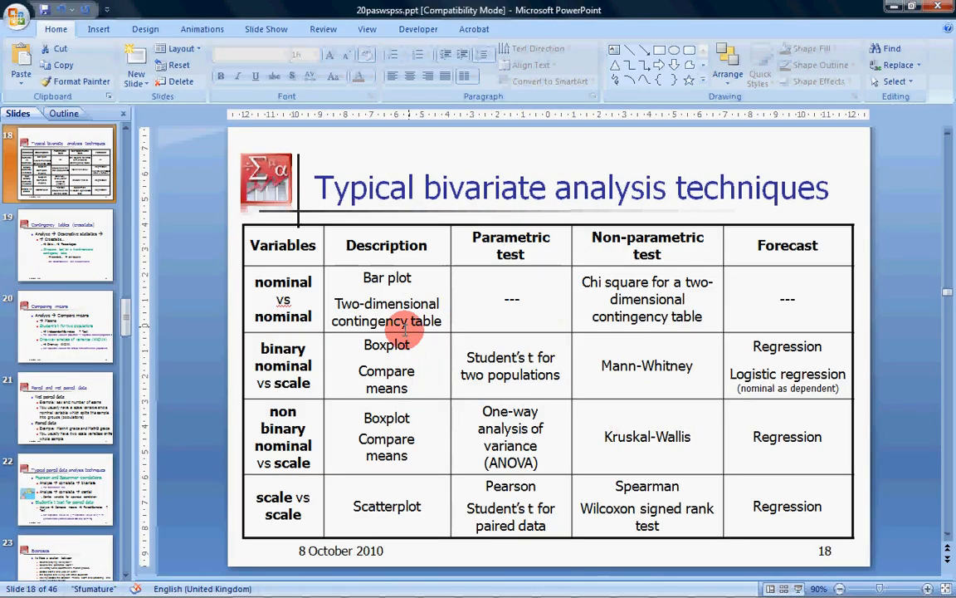
drag(331, 304, 444, 316)
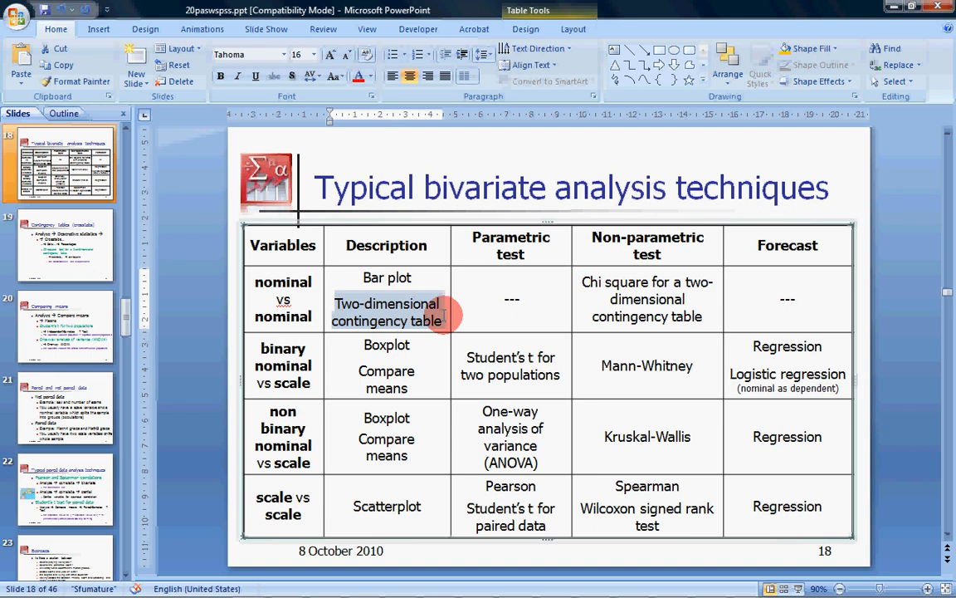
click(68, 249)
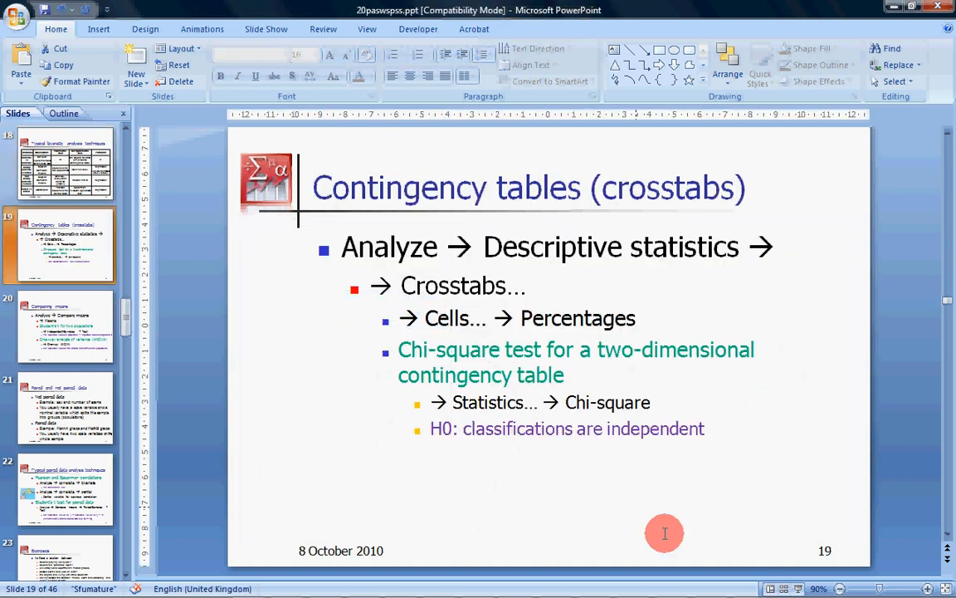
Step: Switch back to the PASW Statistics Viewer and examine the Sex by Favorite subject crosstabulation with row percentages
click(712, 586)
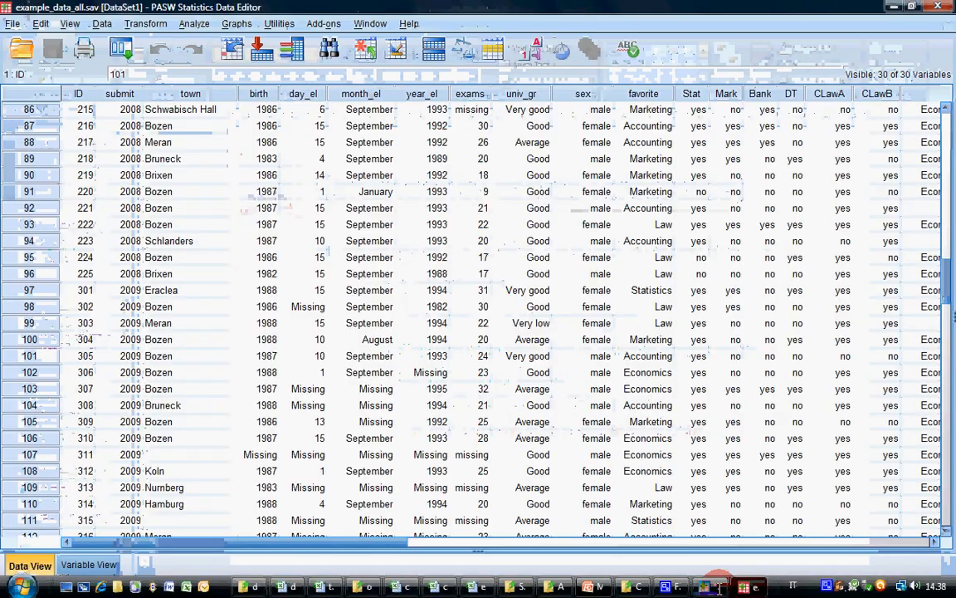
click(711, 586)
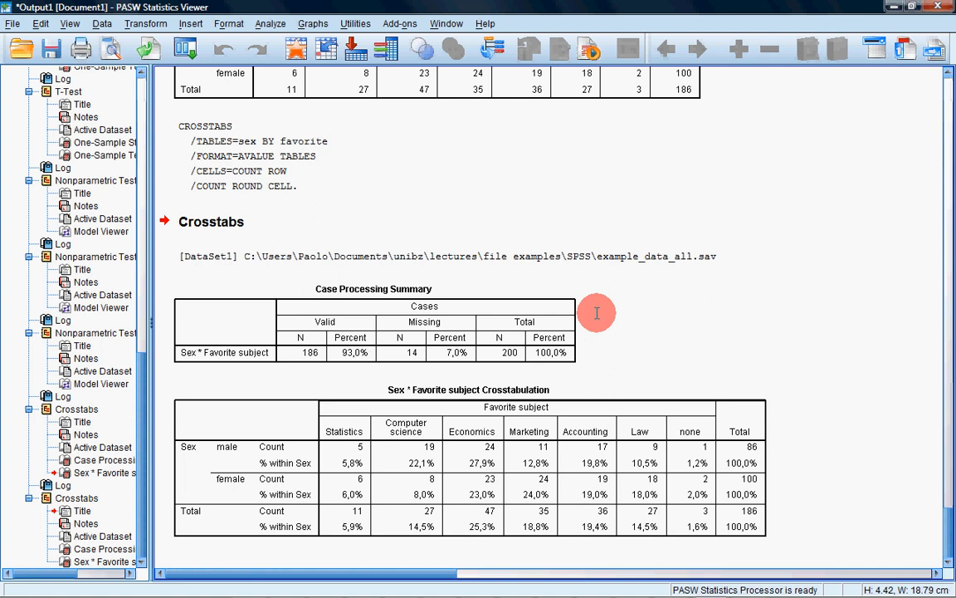
click(269, 475)
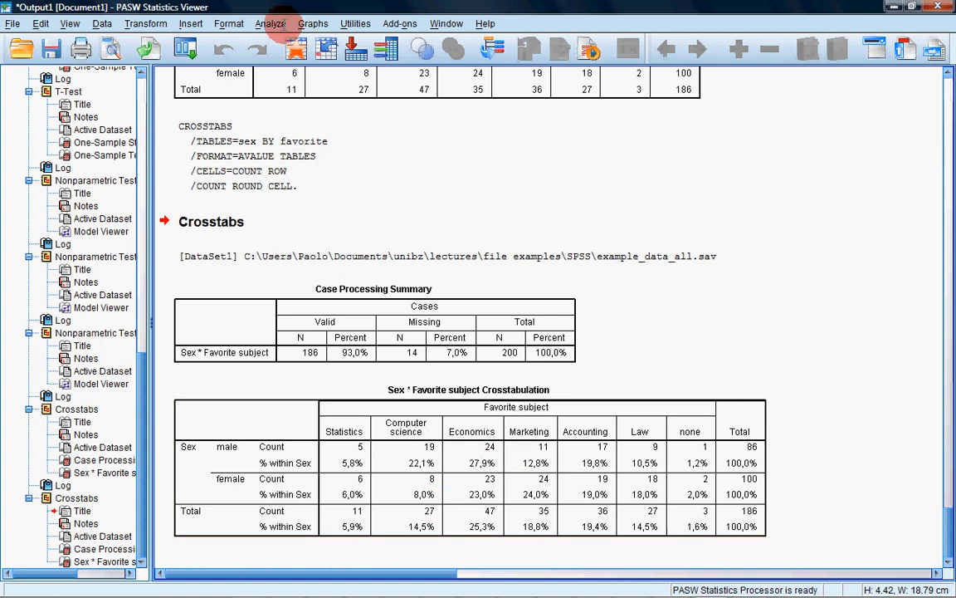
Step: Rerun the Sex by Favorite subject crosstab with column percentages instead of row percentages, and compare it with the previous table
click(271, 24)
mouse_move(316, 60)
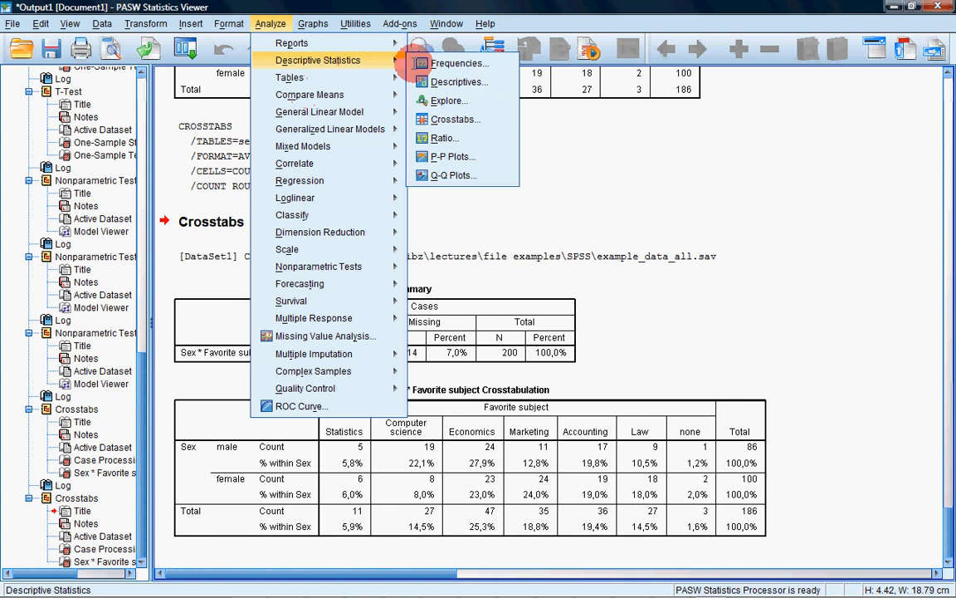
click(455, 119)
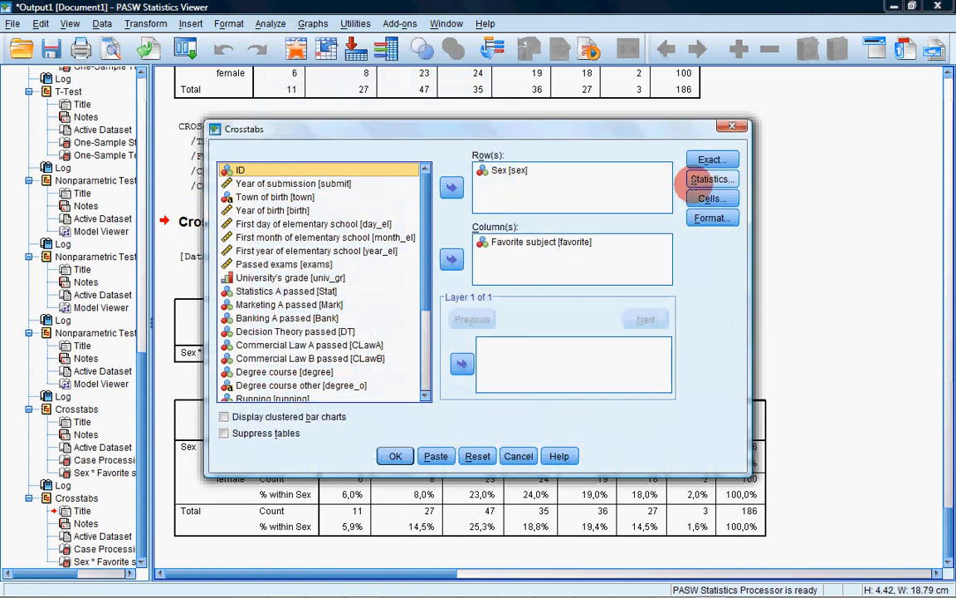
click(709, 198)
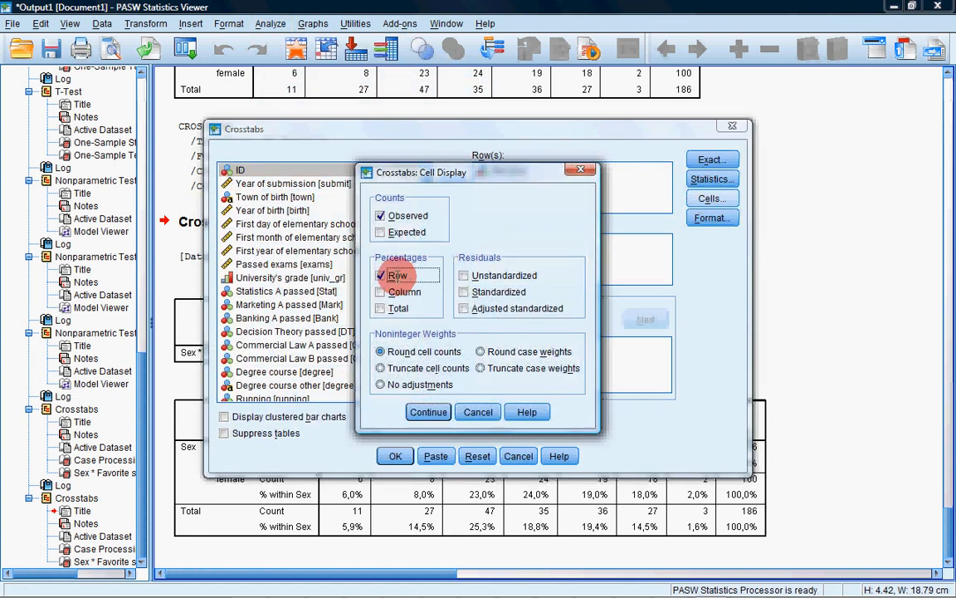
click(395, 275)
click(402, 291)
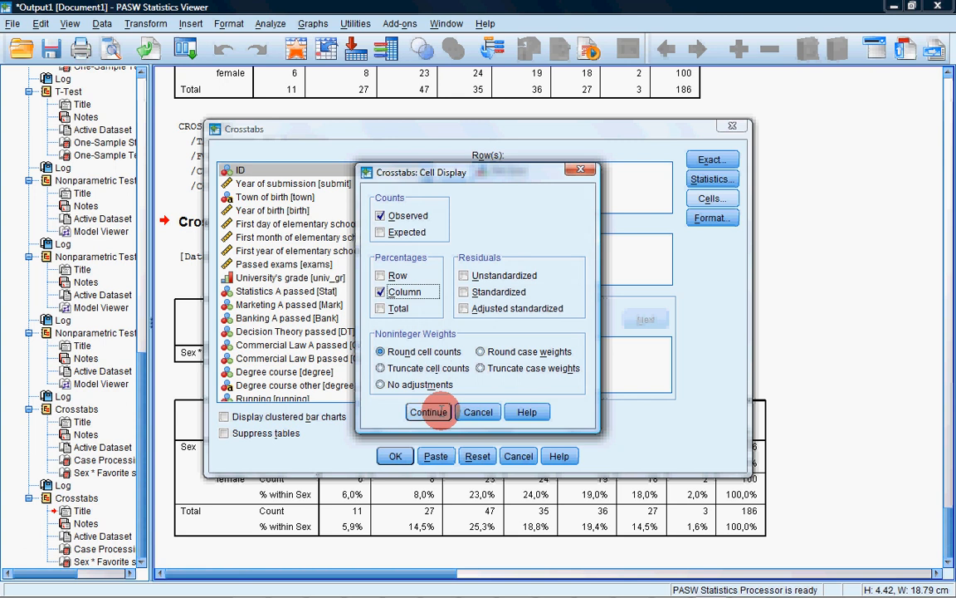
click(429, 413)
click(396, 456)
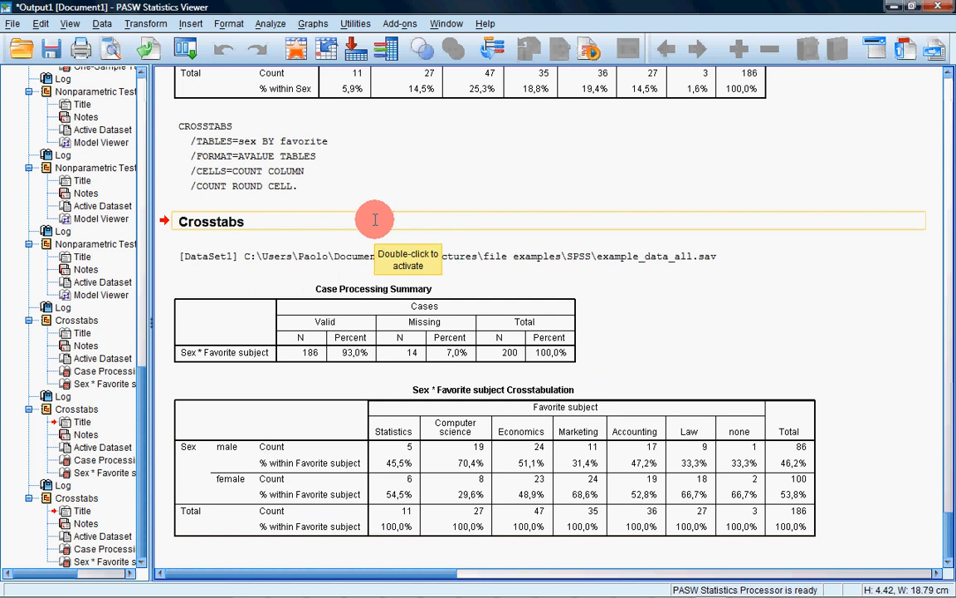
scroll(373, 213, up, 2)
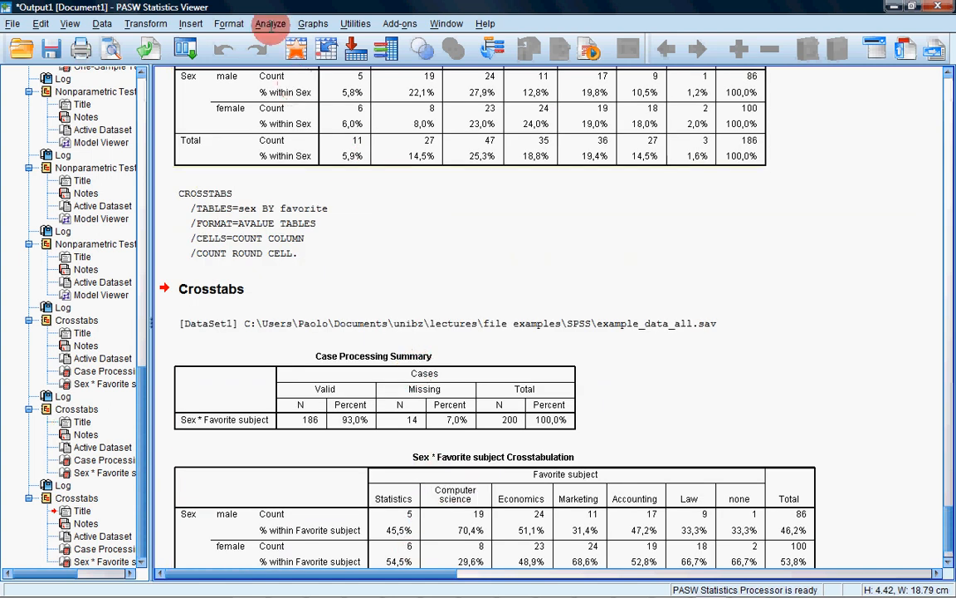
Step: Set up another Sex by Favorite subject crosstab without column percentages and with the Chi-square statistic selected
click(269, 23)
mouse_move(332, 78)
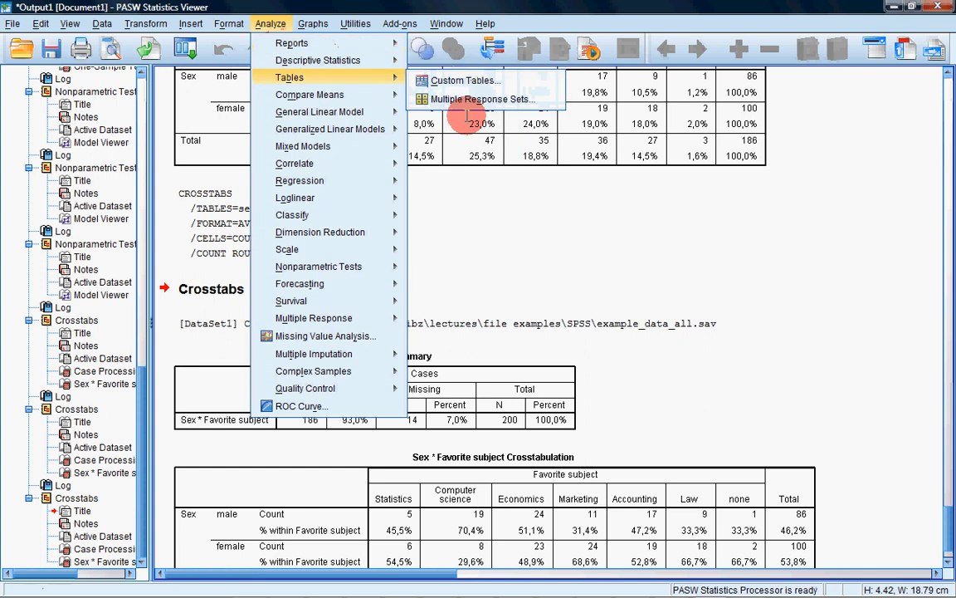
mouse_move(369, 57)
click(462, 119)
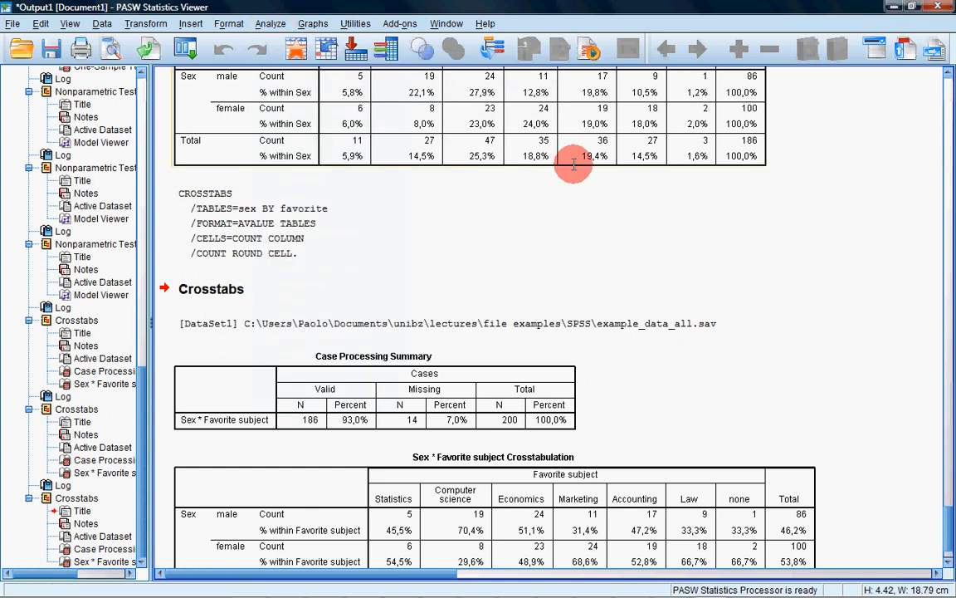
click(710, 200)
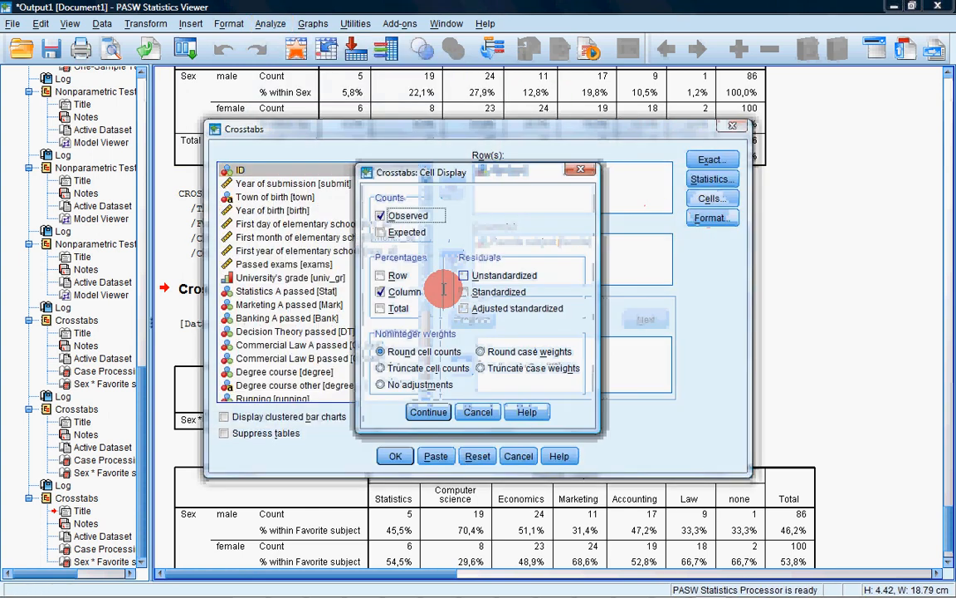
click(405, 292)
click(428, 412)
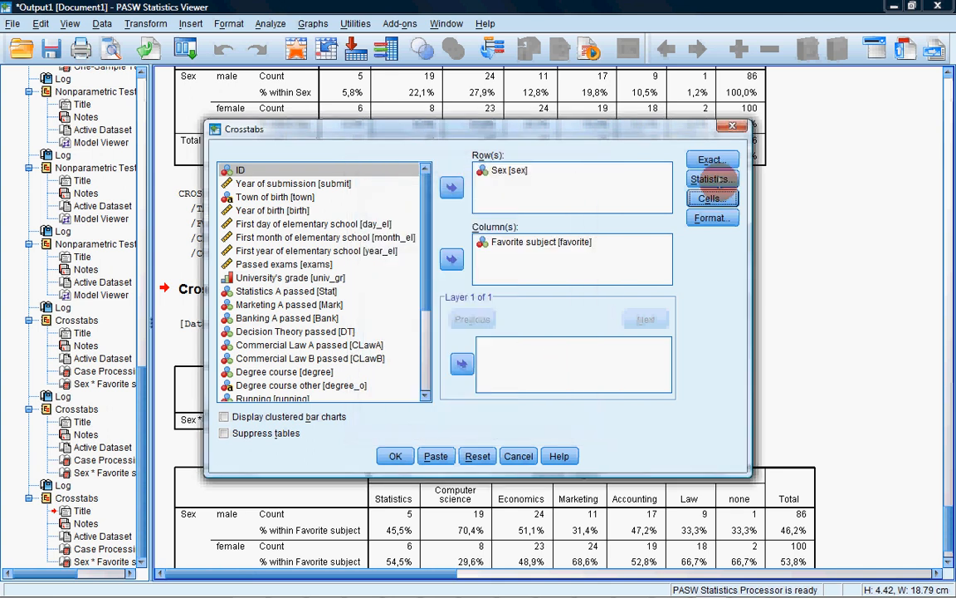
click(712, 181)
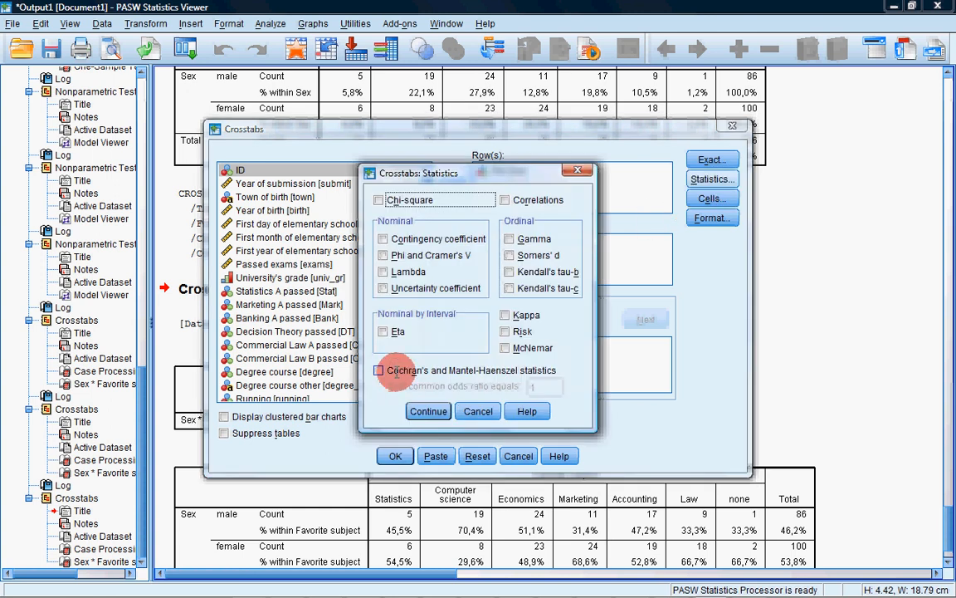
click(409, 202)
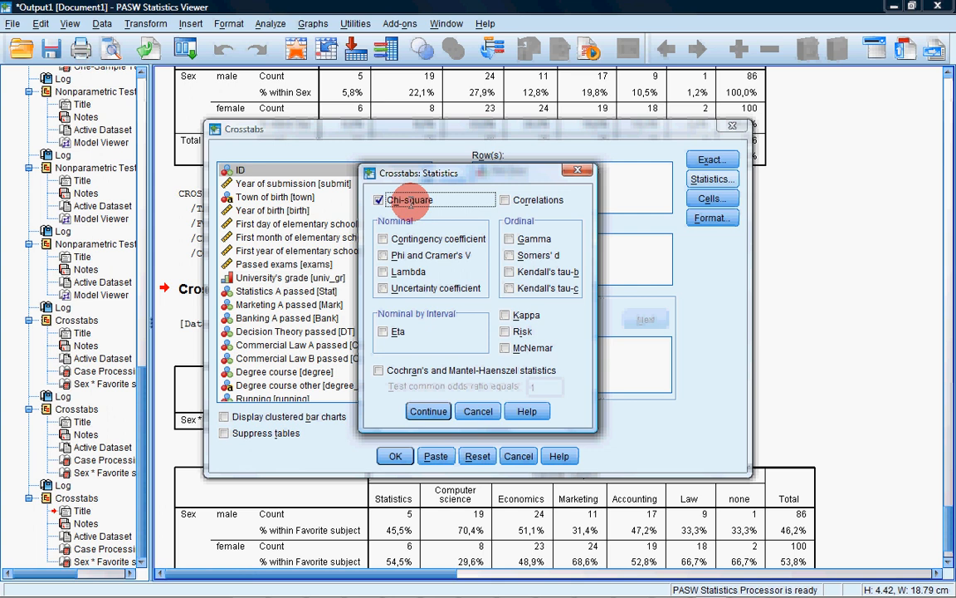
Step: Switch to PowerPoint and review the chi-square test on the bivariate techniques slide and its Statistics → Chi-square instructions on the contingency tables slide
click(593, 585)
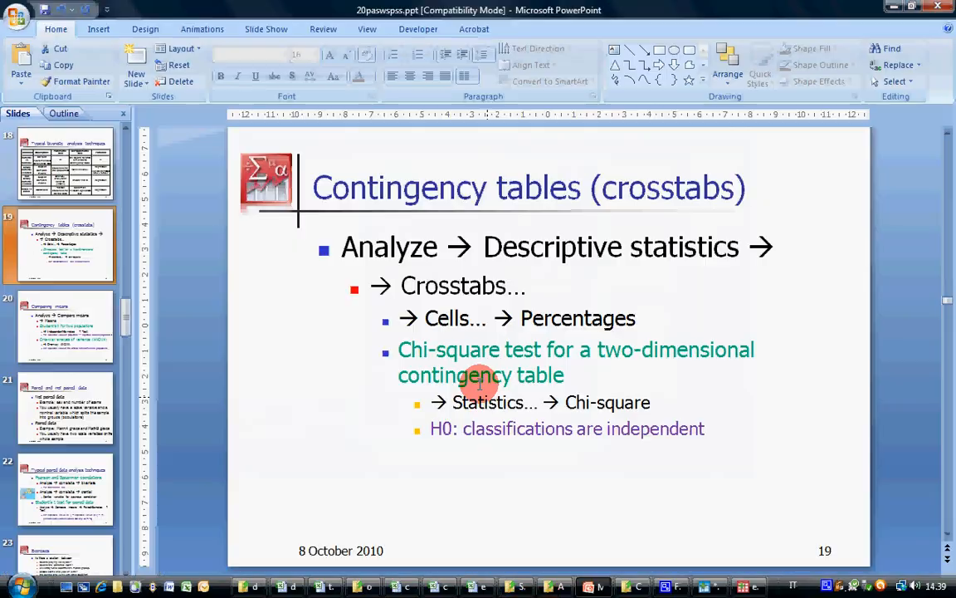
click(74, 155)
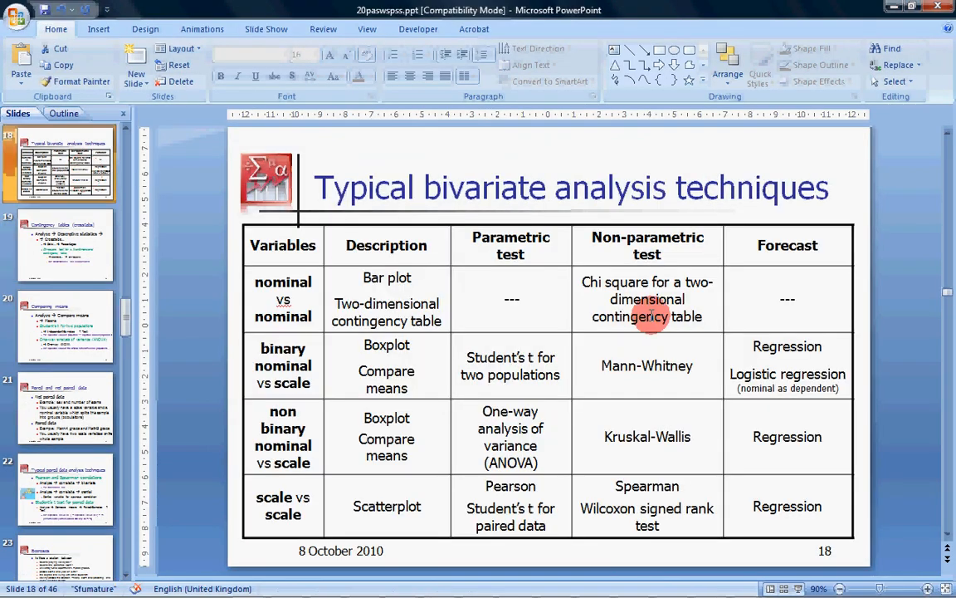
drag(584, 281, 700, 307)
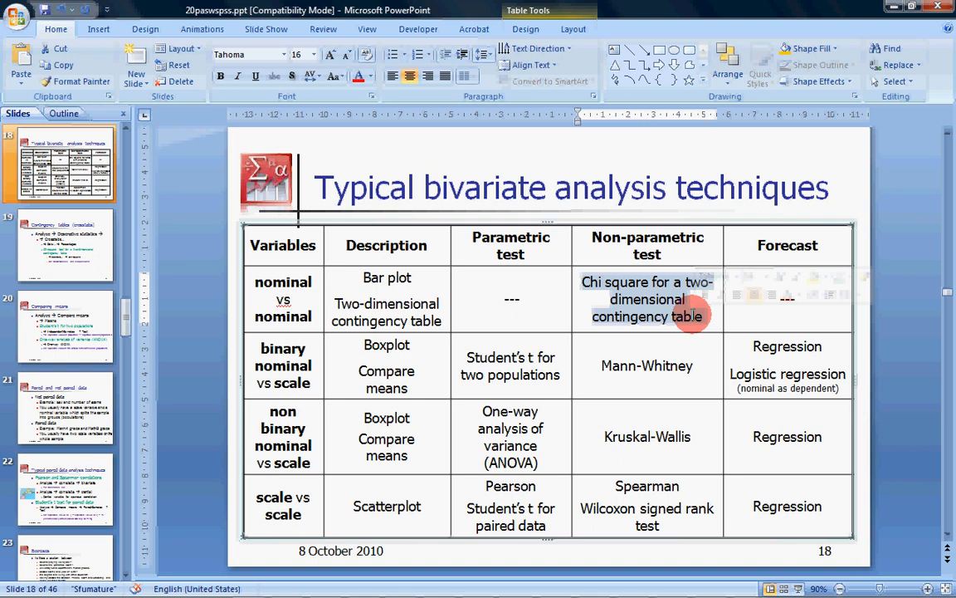
drag(334, 301, 437, 318)
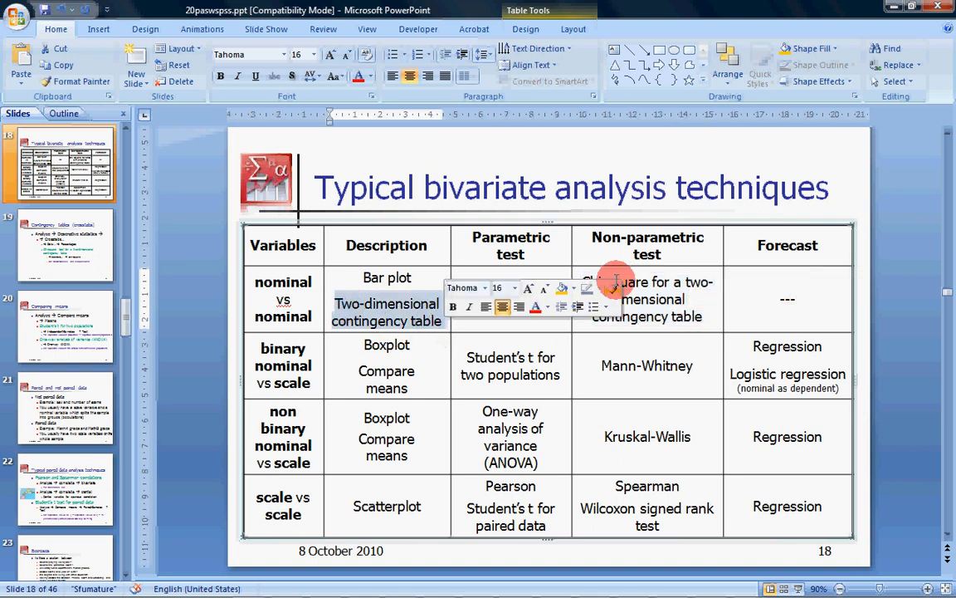
click(78, 241)
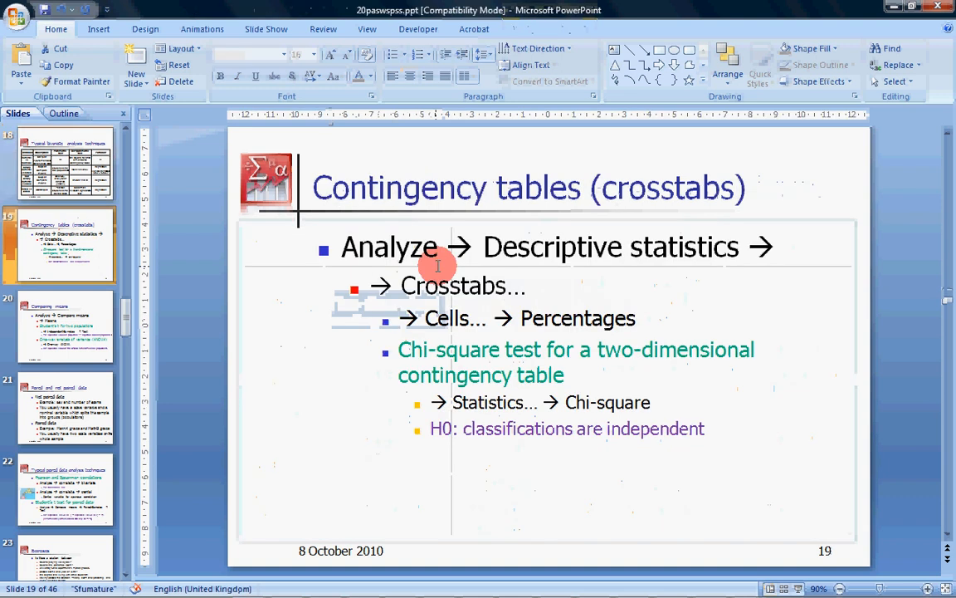
drag(452, 402, 640, 402)
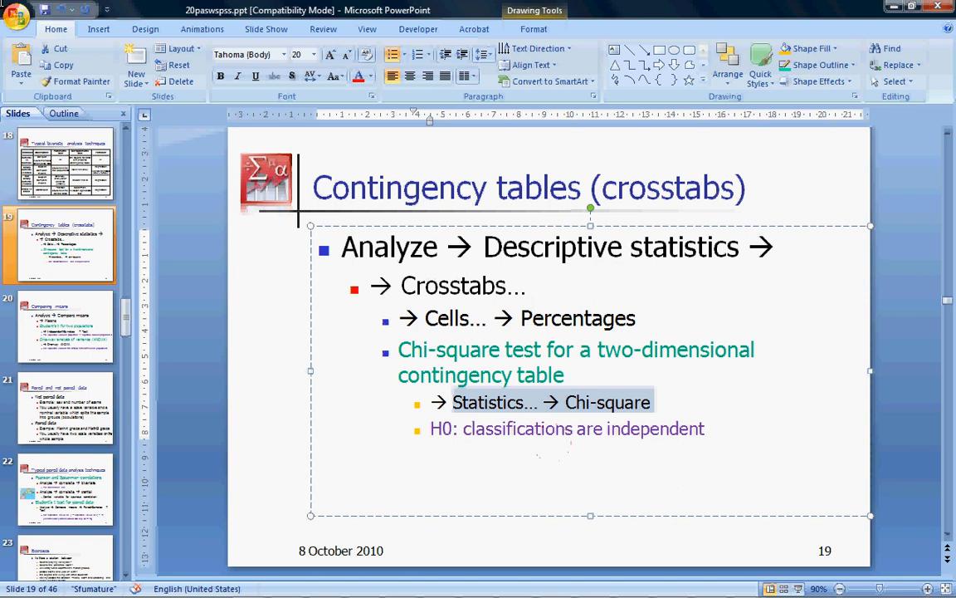
click(35, 278)
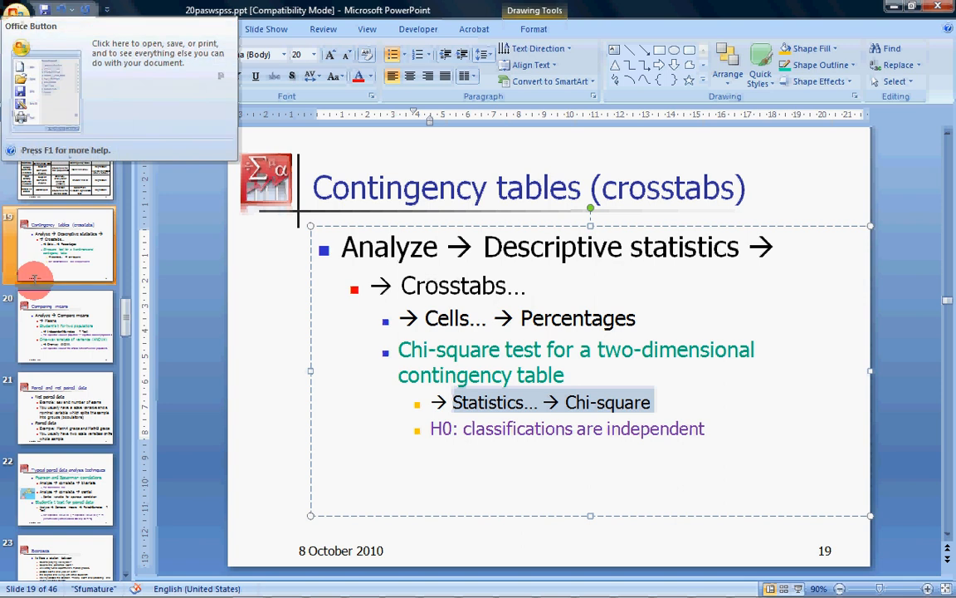
Step: Return to PASW Statistics, run the crosstab with the chi-square test, and examine the Pearson Chi-Square significance in the output
click(741, 587)
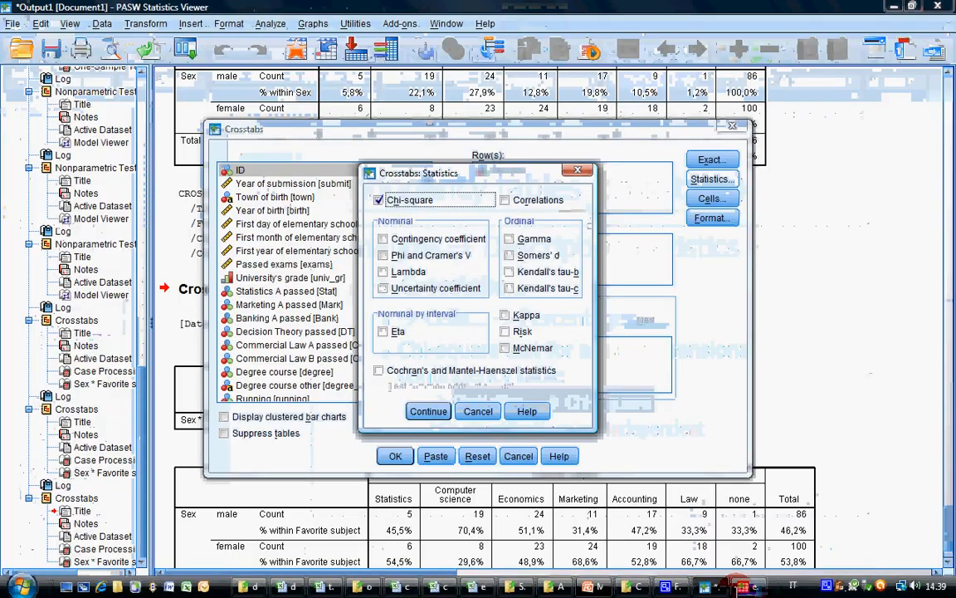
click(430, 411)
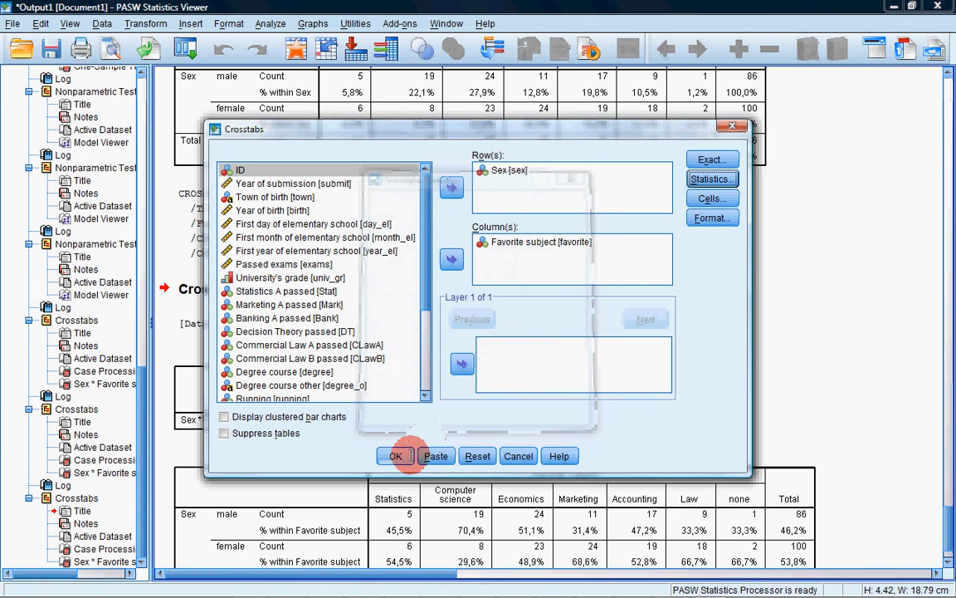
click(395, 456)
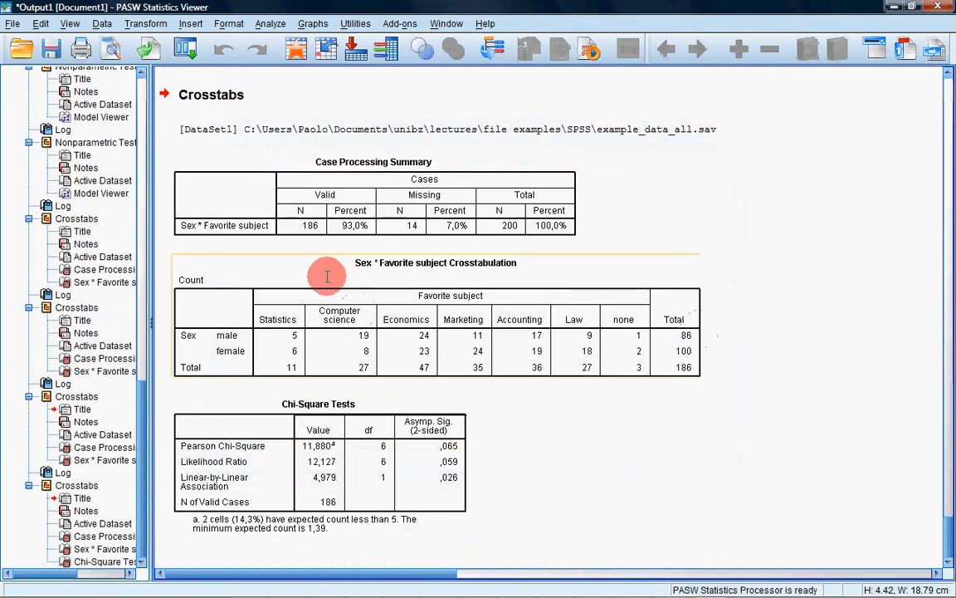
click(277, 430)
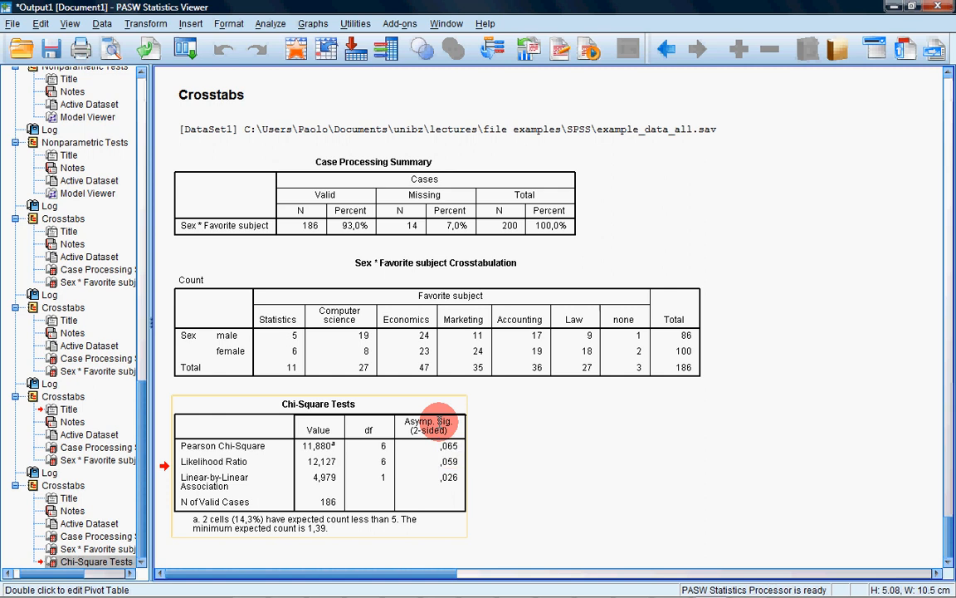
click(438, 421)
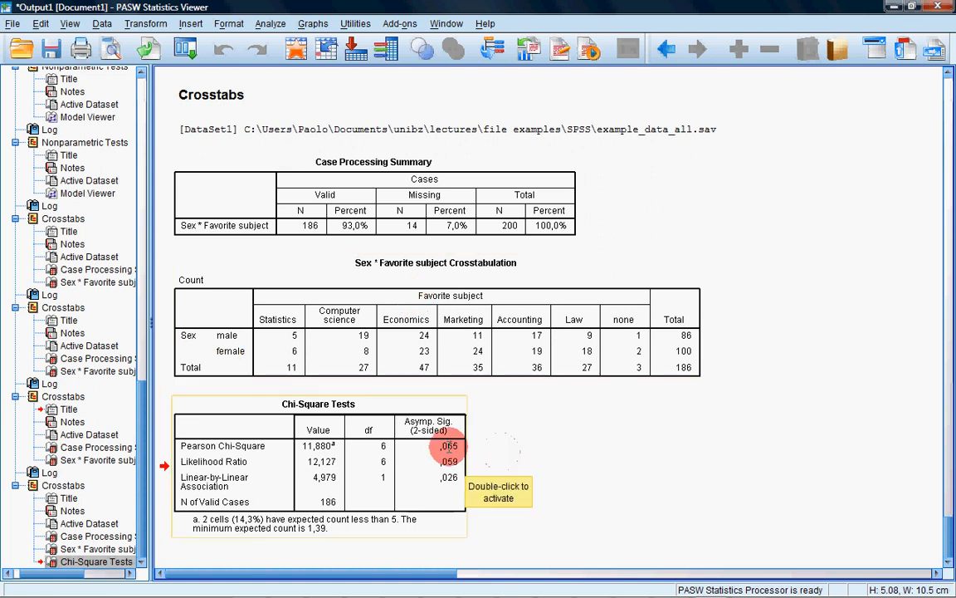
click(452, 447)
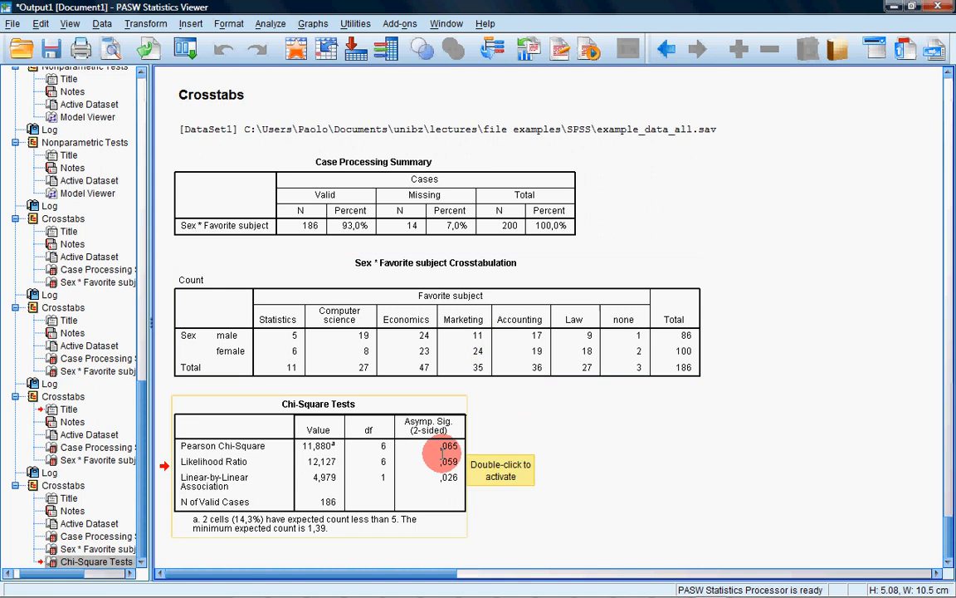
Step: Switch to PowerPoint and present the "Typical bivariate analysis techniques" slide as a full-screen slide show
key(alt+Tab)
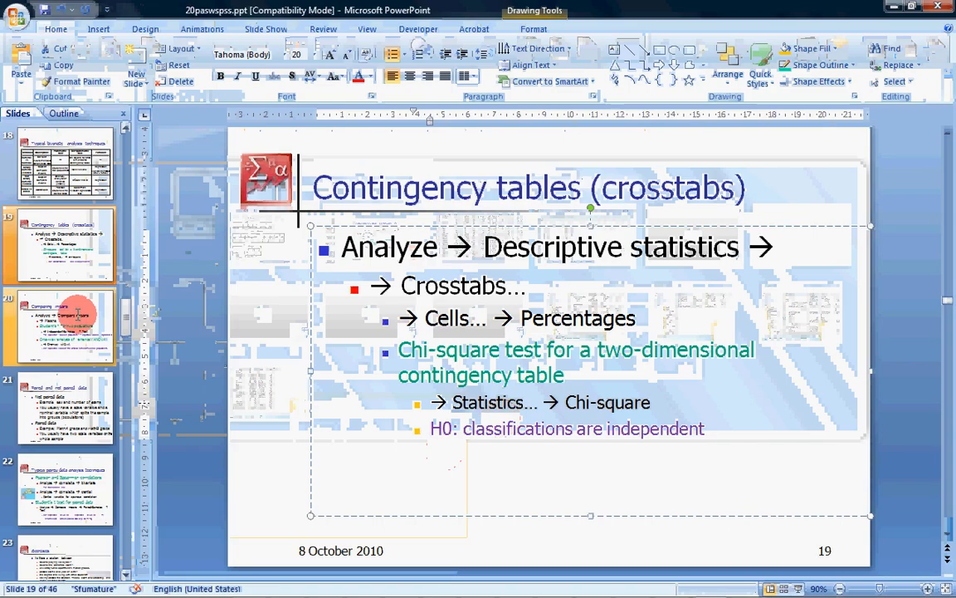
click(67, 175)
key(shift+F5)
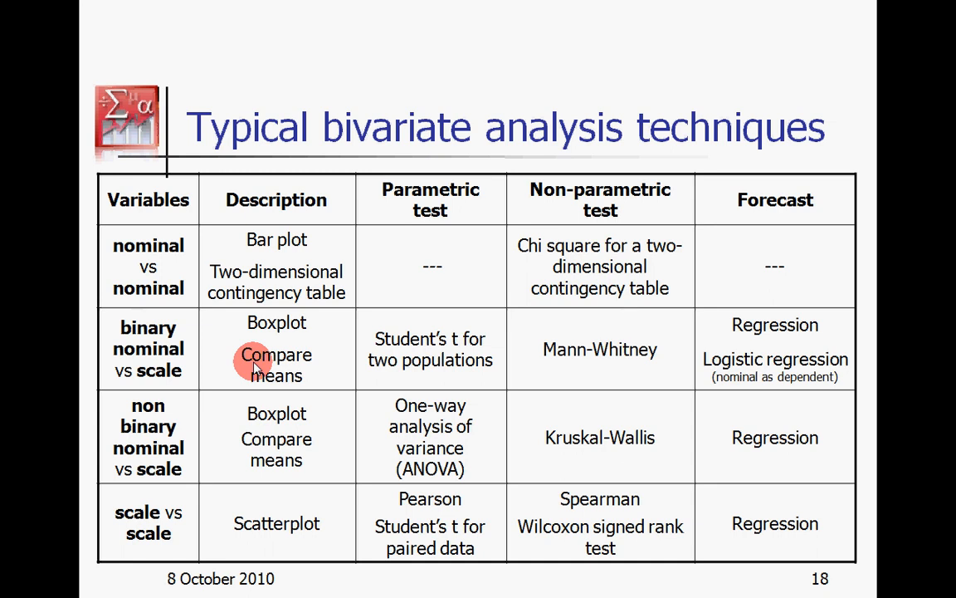
Step: Switch to the PASW Statistics data and set up a Means comparison with Passed exams as the dependent variable
key(alt+Tab)
key(alt+Tab)
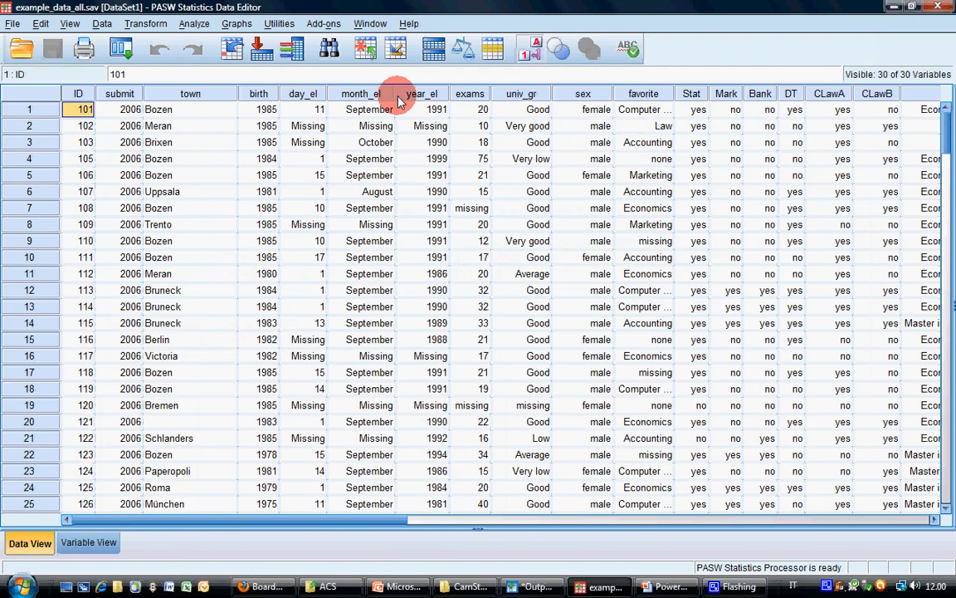
click(195, 24)
click(234, 94)
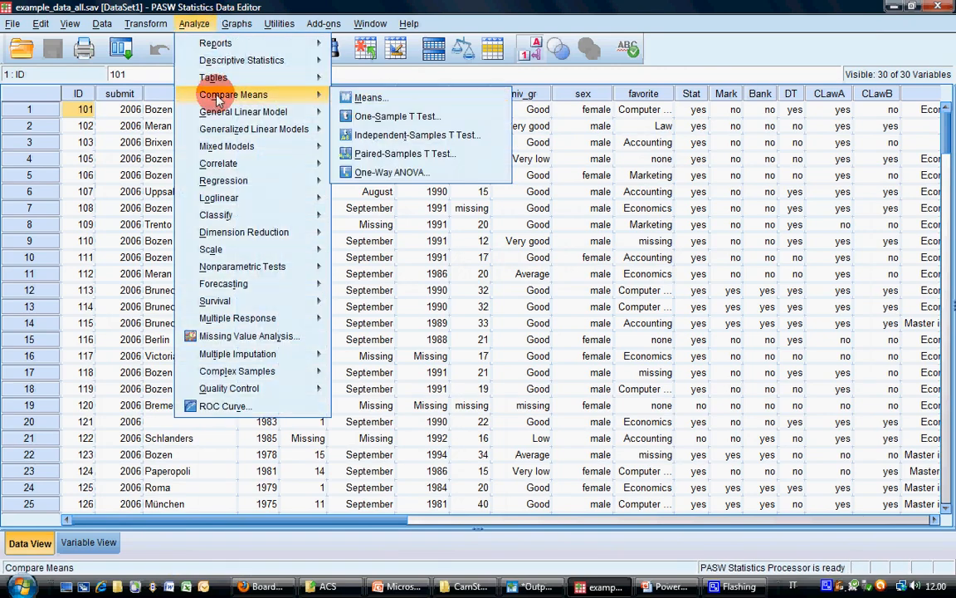
click(357, 98)
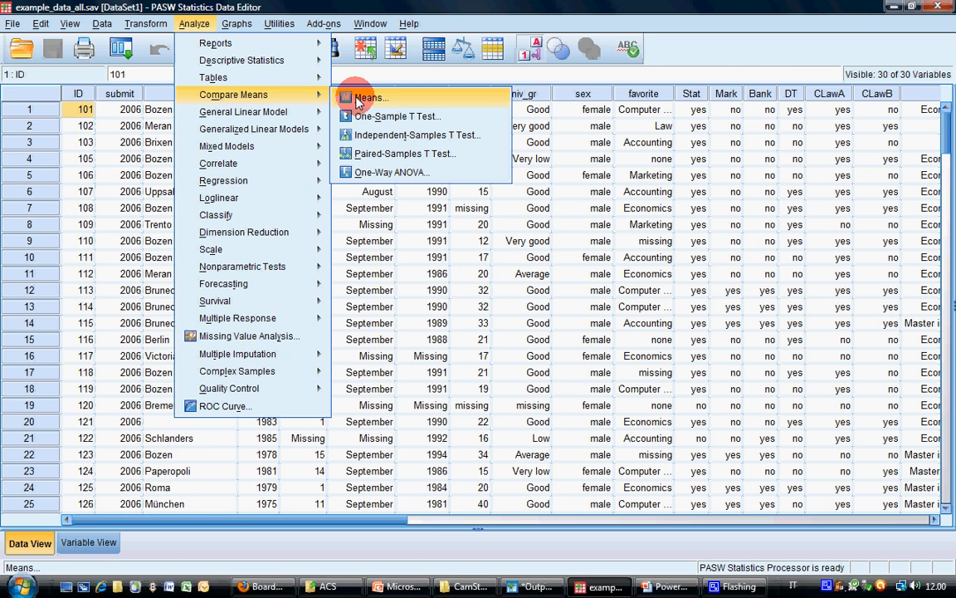
click(359, 100)
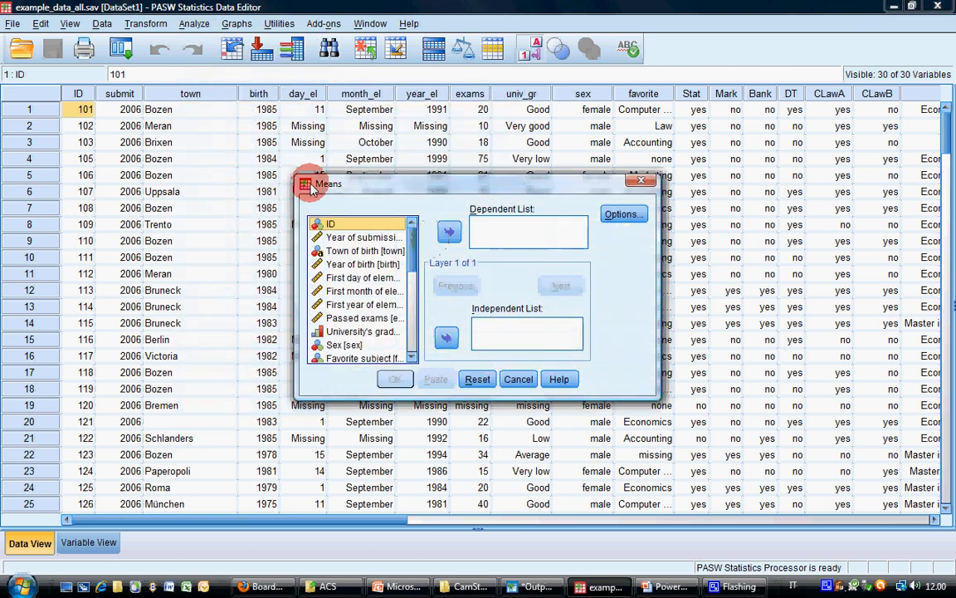
drag(296, 176, 150, 95)
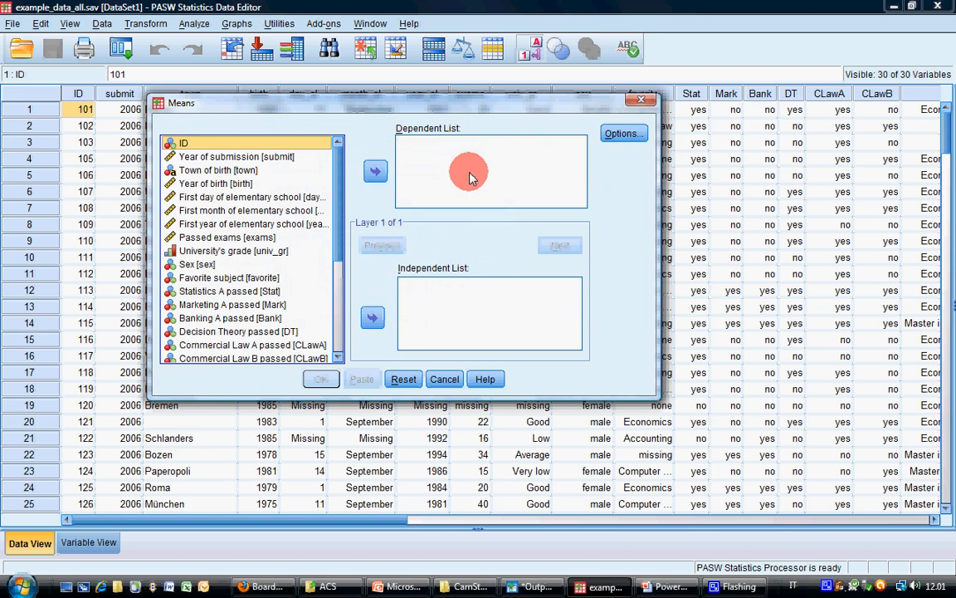
click(240, 237)
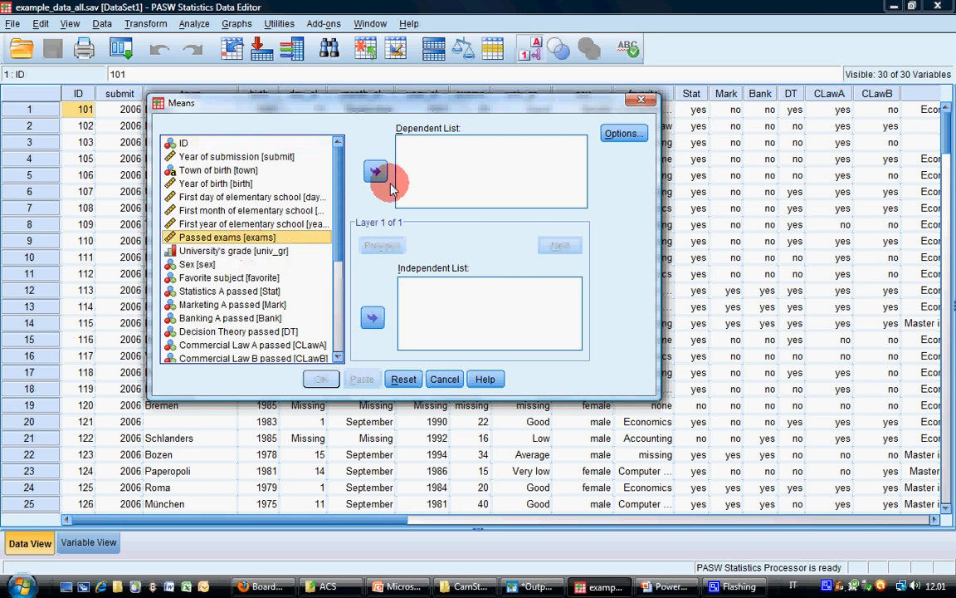
click(376, 171)
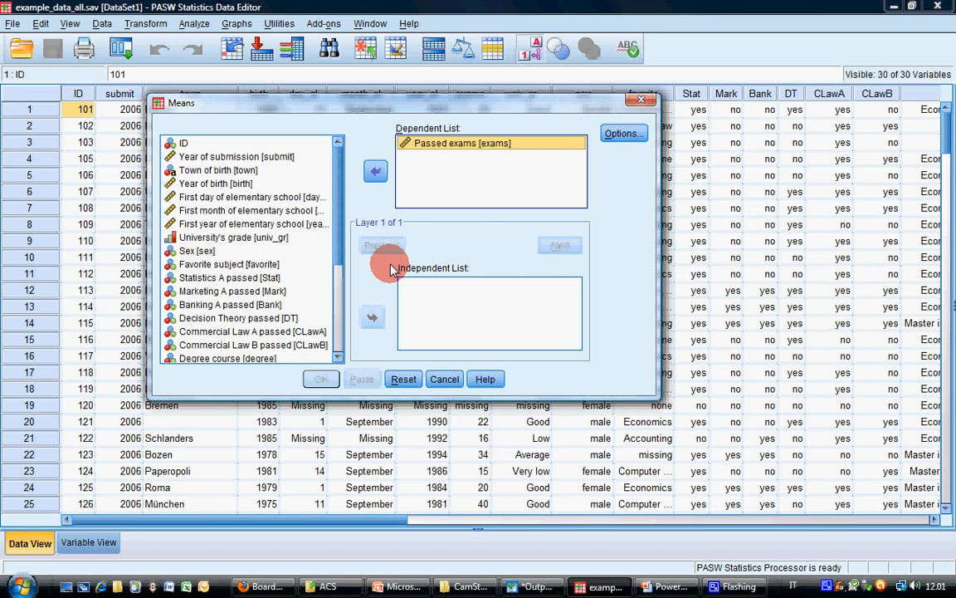
Step: Add Sex as the independent variable of the Means comparison and run it
click(197, 249)
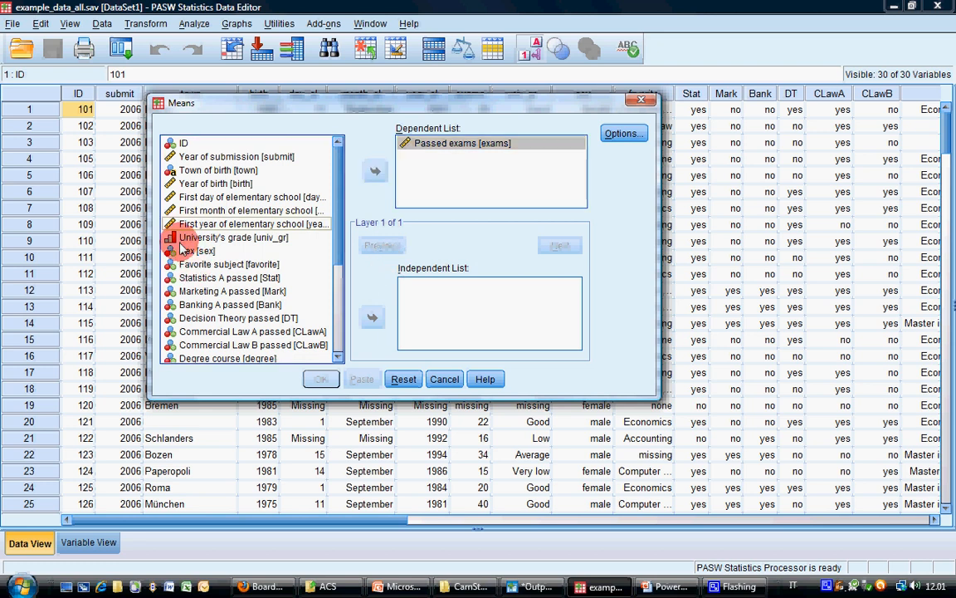
click(384, 325)
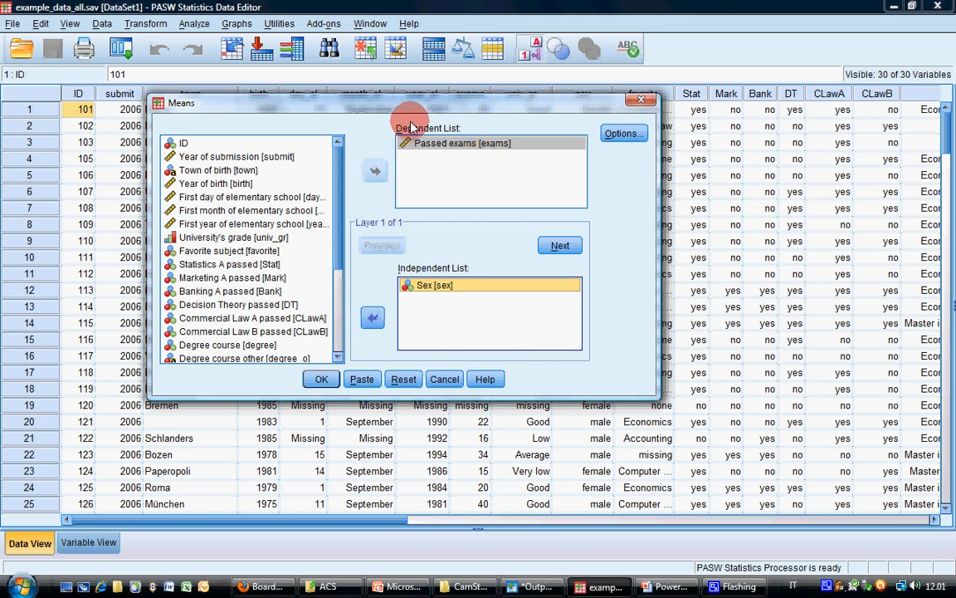
click(321, 379)
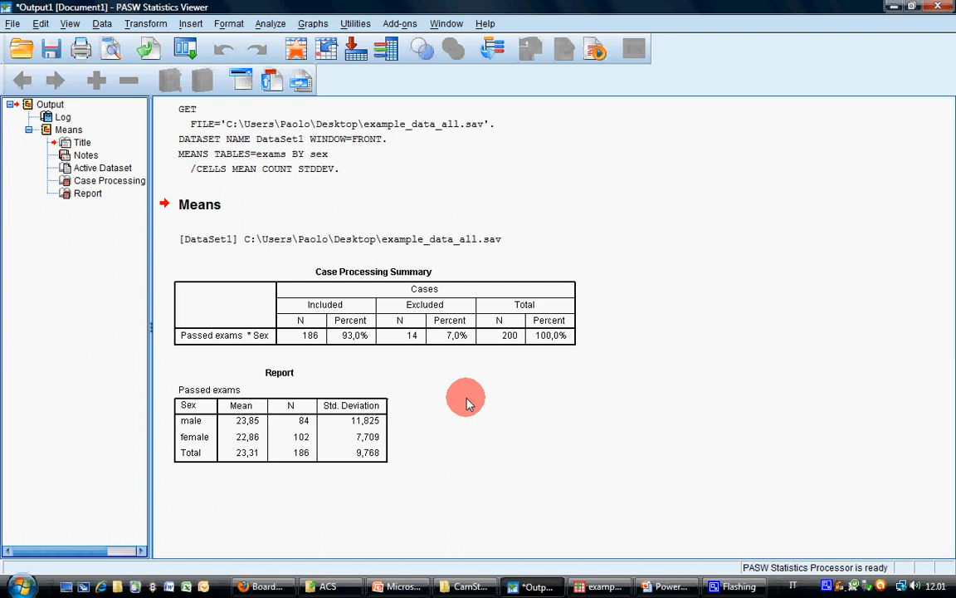
Step: Switch to PowerPoint and review the bivariate techniques slide and the Comparing means slide in full-screen slide show
click(390, 586)
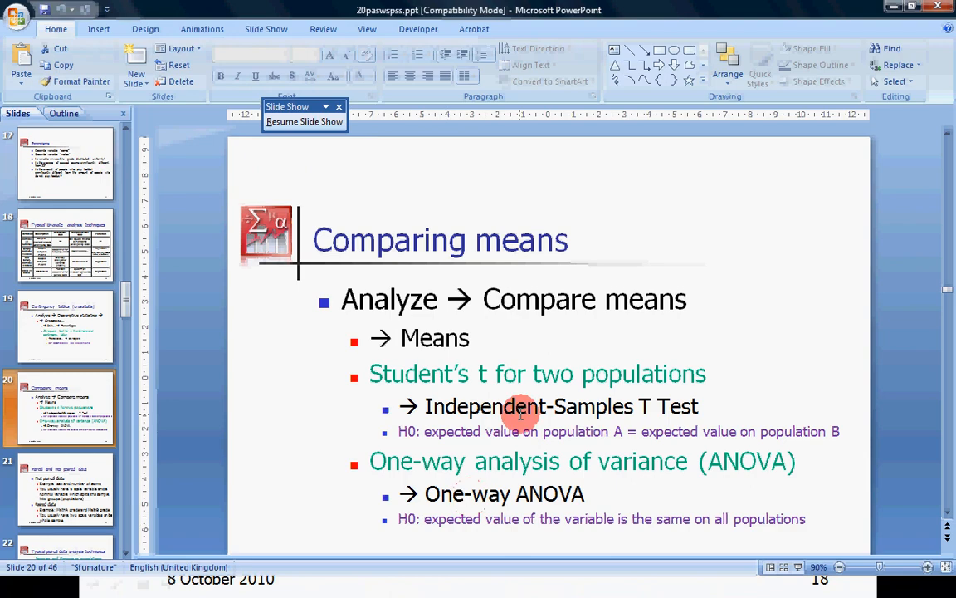
click(798, 567)
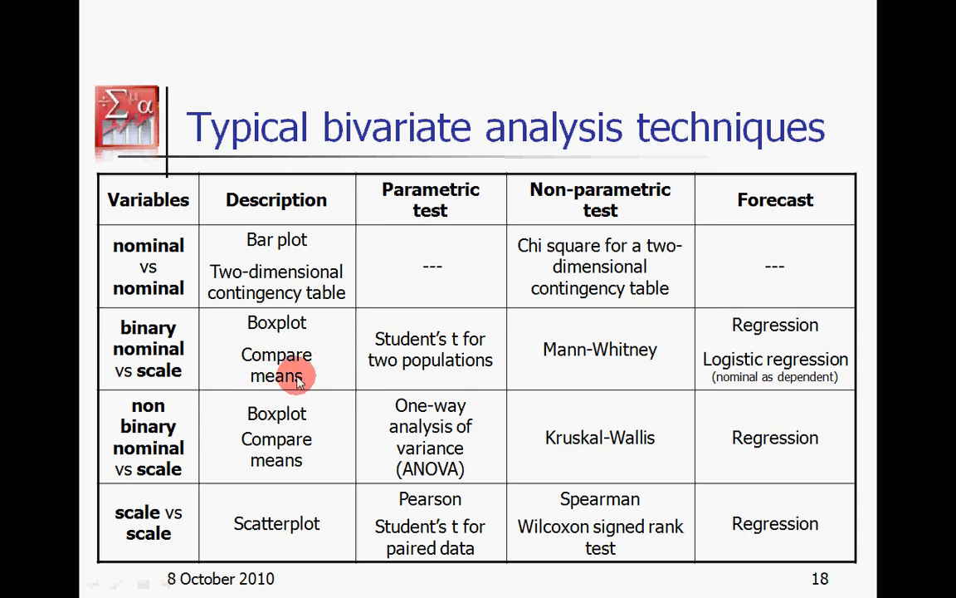
click(247, 365)
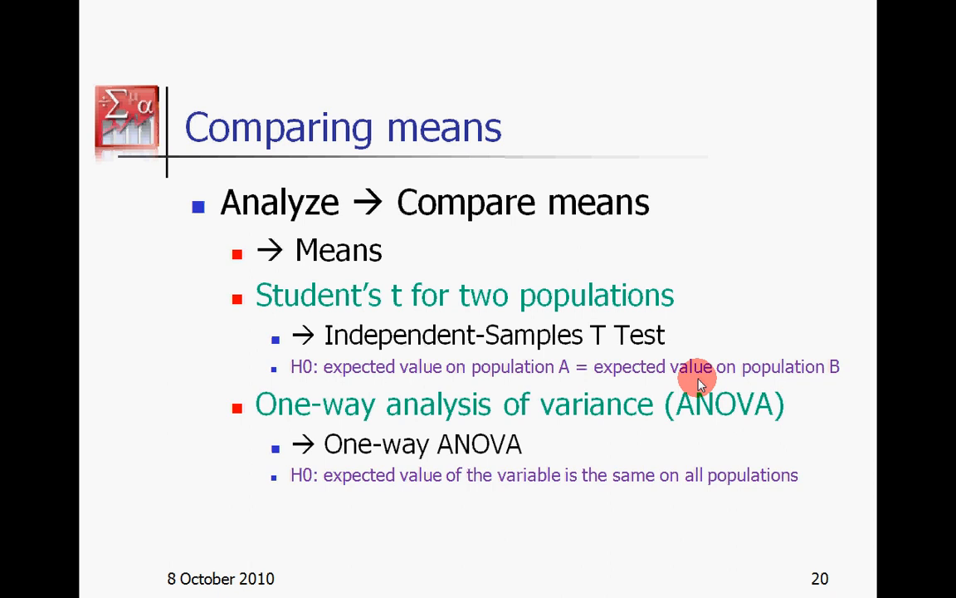
Step: Return to the PASW Statistics data and set up an Independent-Samples T Test of Passed exams with Sex as grouping variable
key(alt+Tab)
key(alt+Tab)
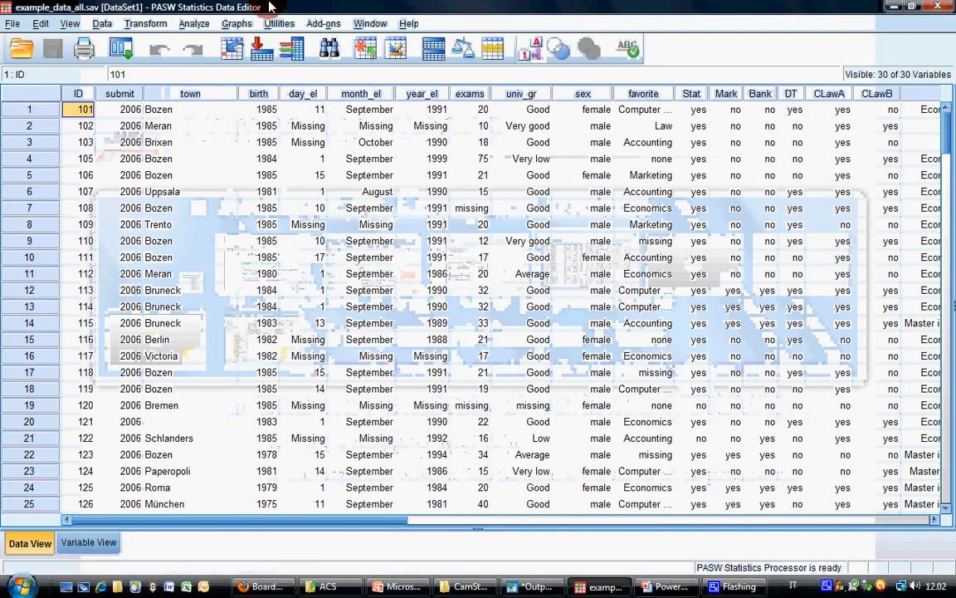
click(196, 23)
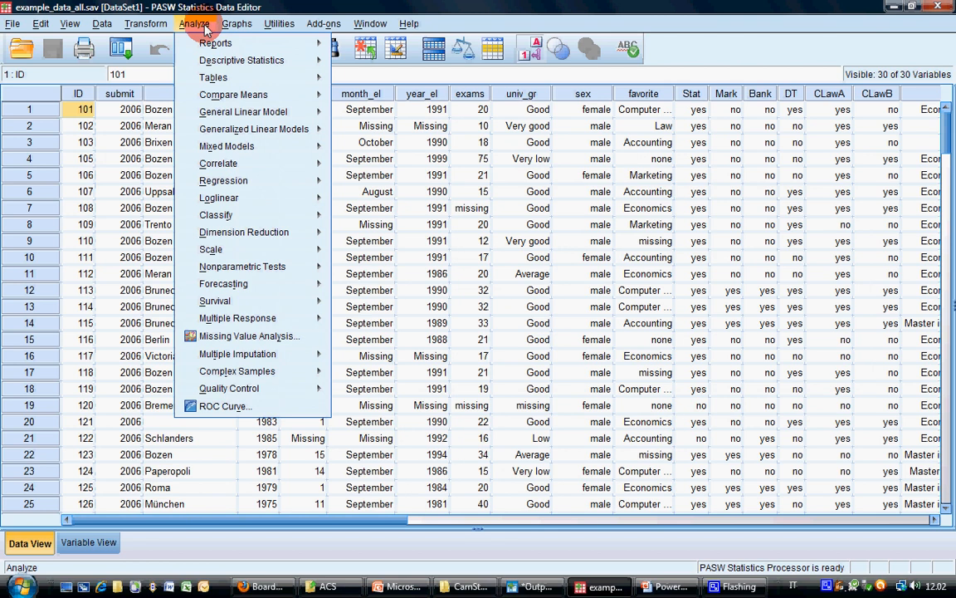
mouse_move(233, 98)
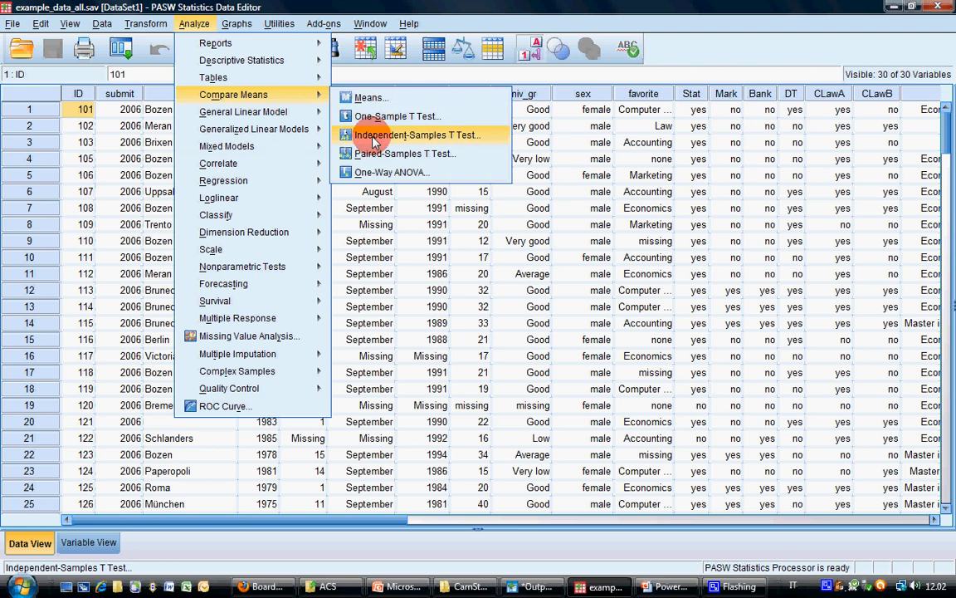
click(374, 141)
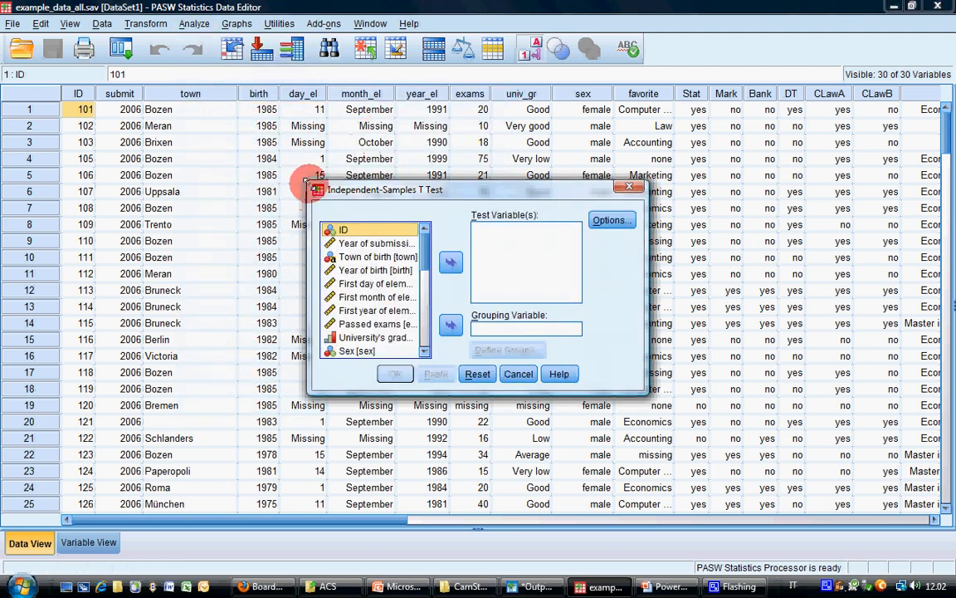
drag(307, 182, 172, 78)
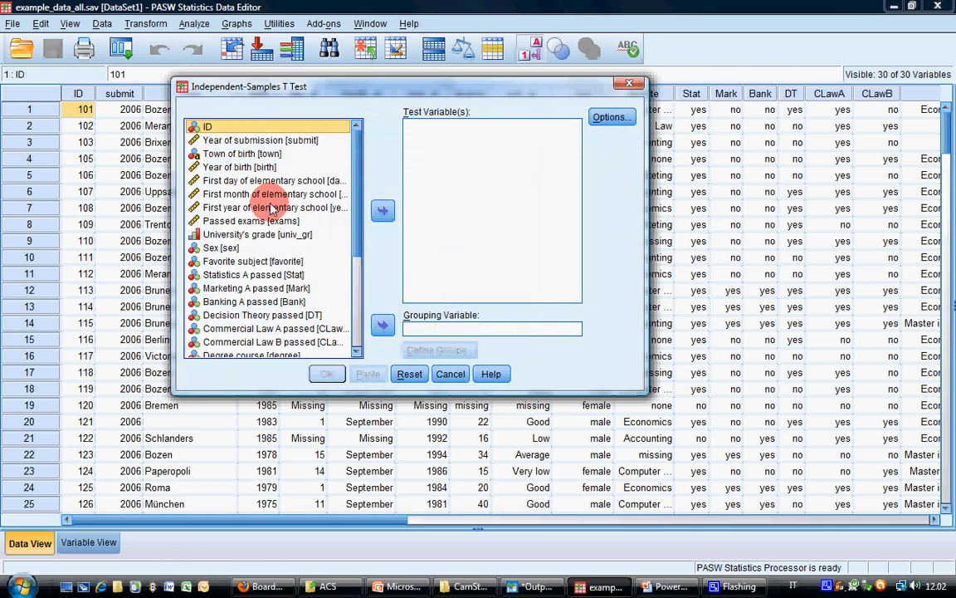
click(319, 220)
click(381, 211)
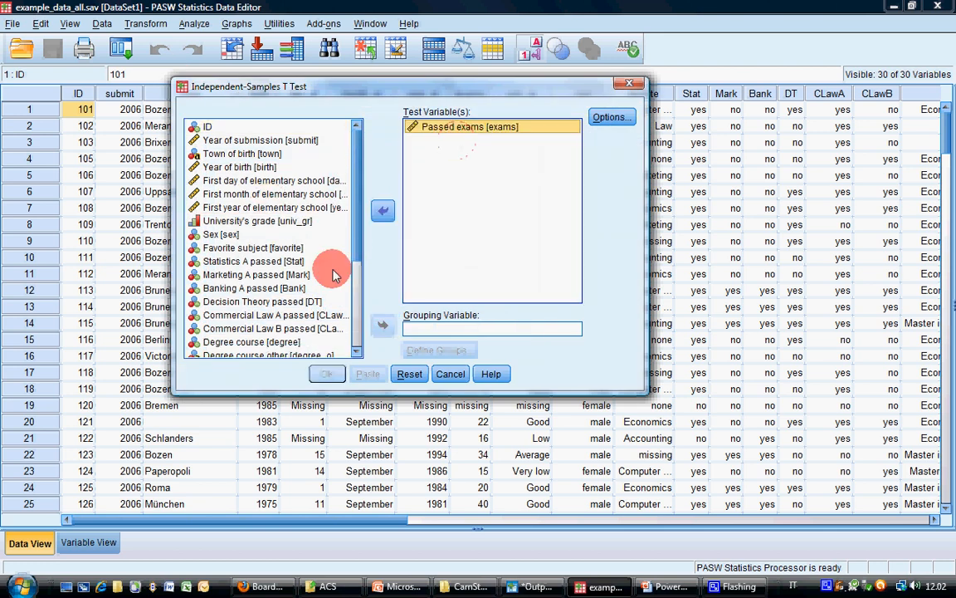
click(207, 235)
click(384, 325)
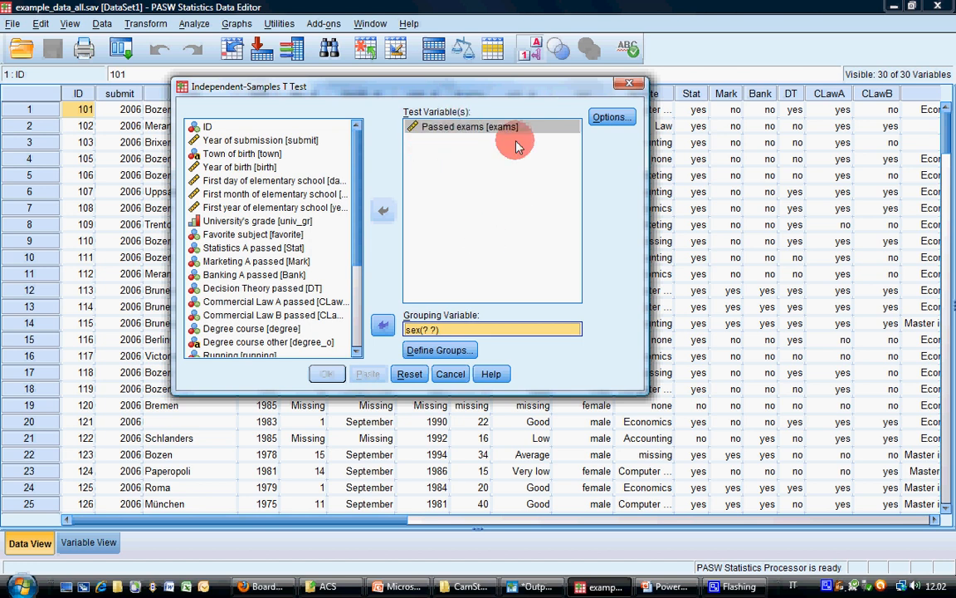
Step: Define the Sex groups with values 0 and 1, run the t test, and examine its two-tailed significance in the output
click(429, 335)
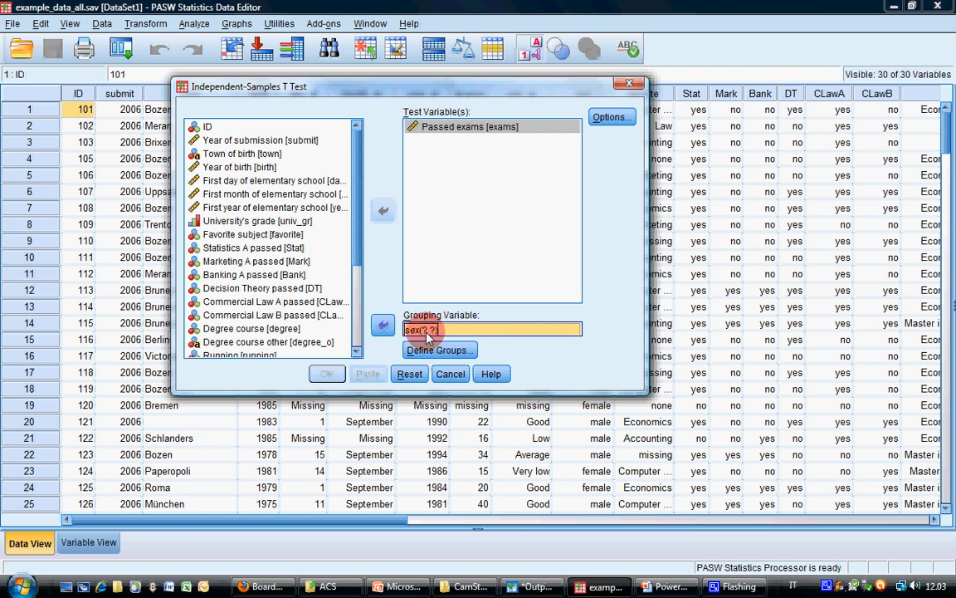
click(432, 352)
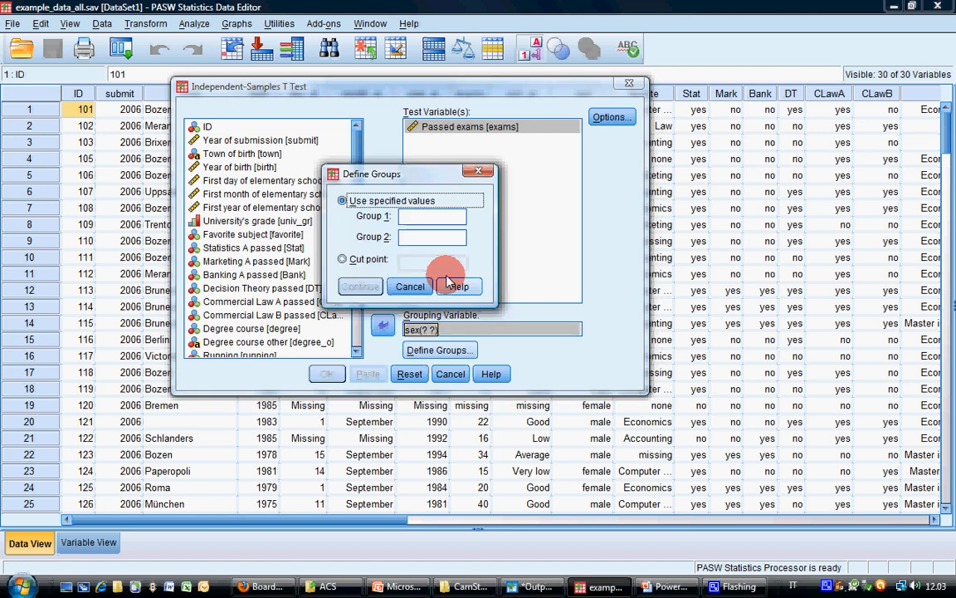
text(0)
click(418, 238)
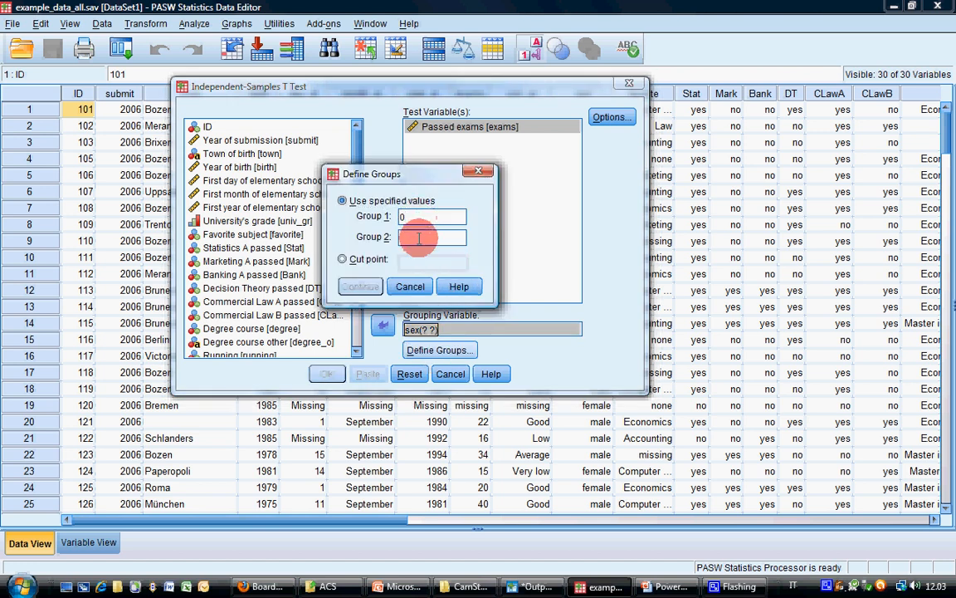
text(1)
click(365, 287)
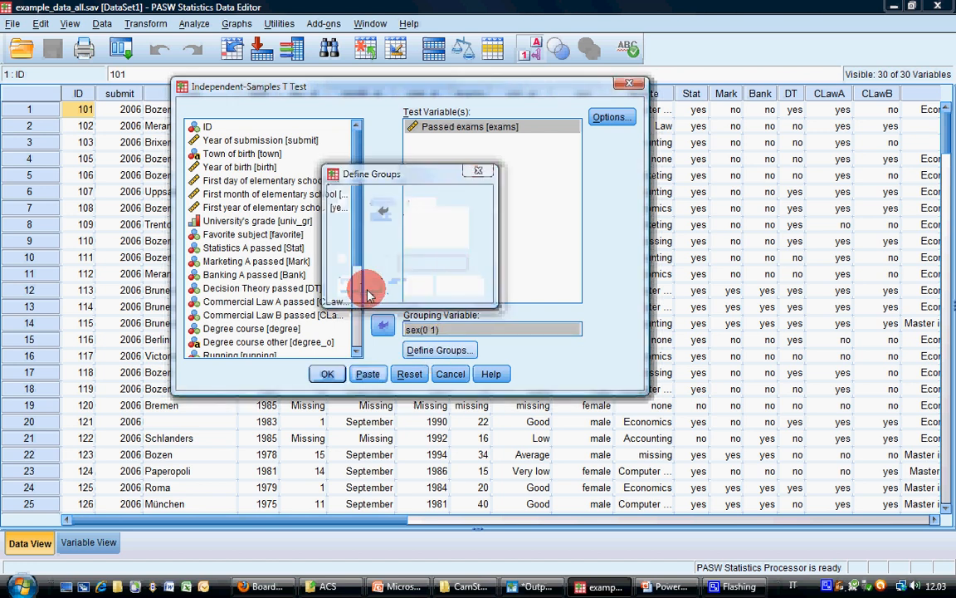
click(327, 374)
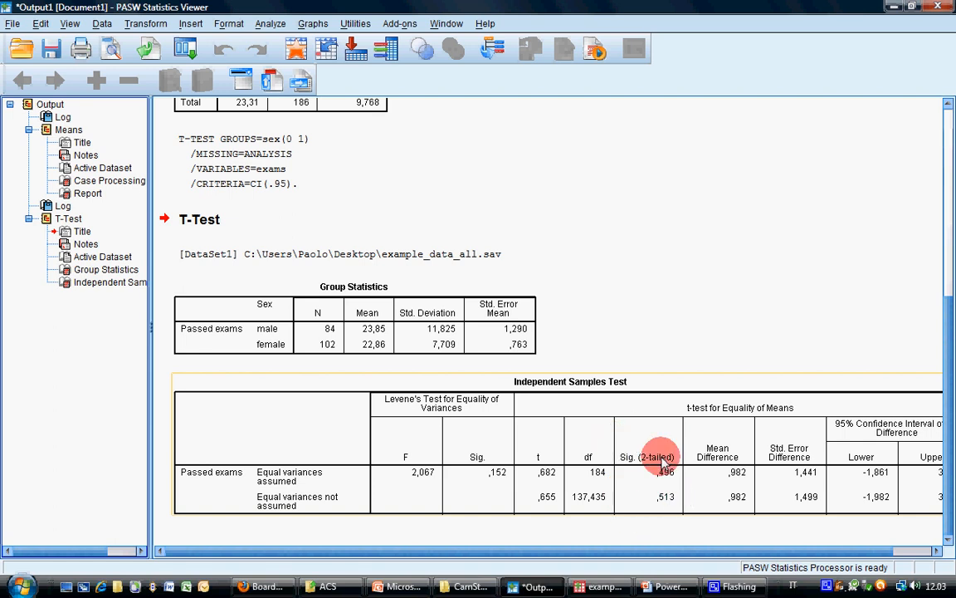
Step: Switch to the PowerPoint slide show and go back from Comparing means to the "Typical bivariate analysis techniques" slide
click(658, 587)
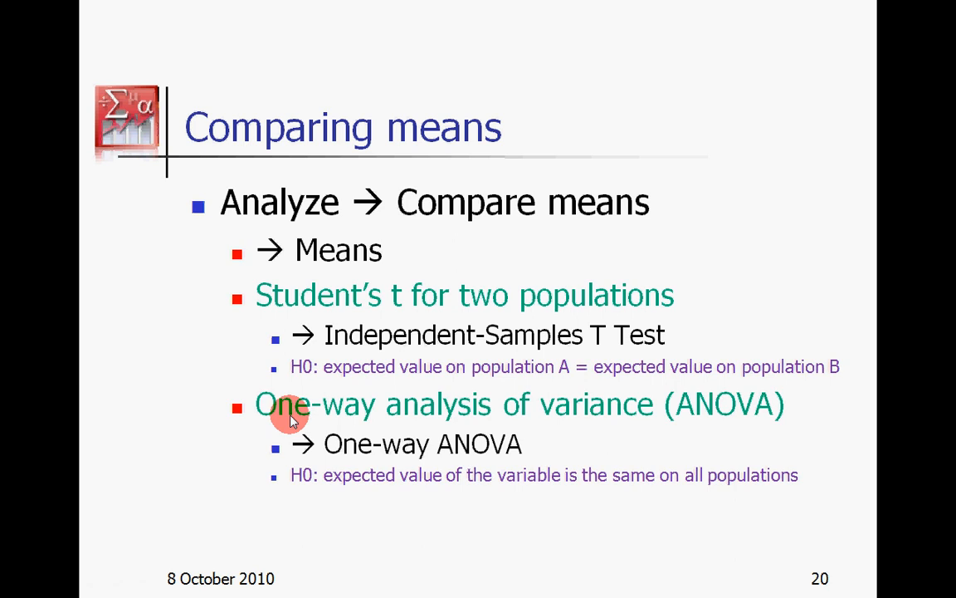
key(Left)
key(Left)
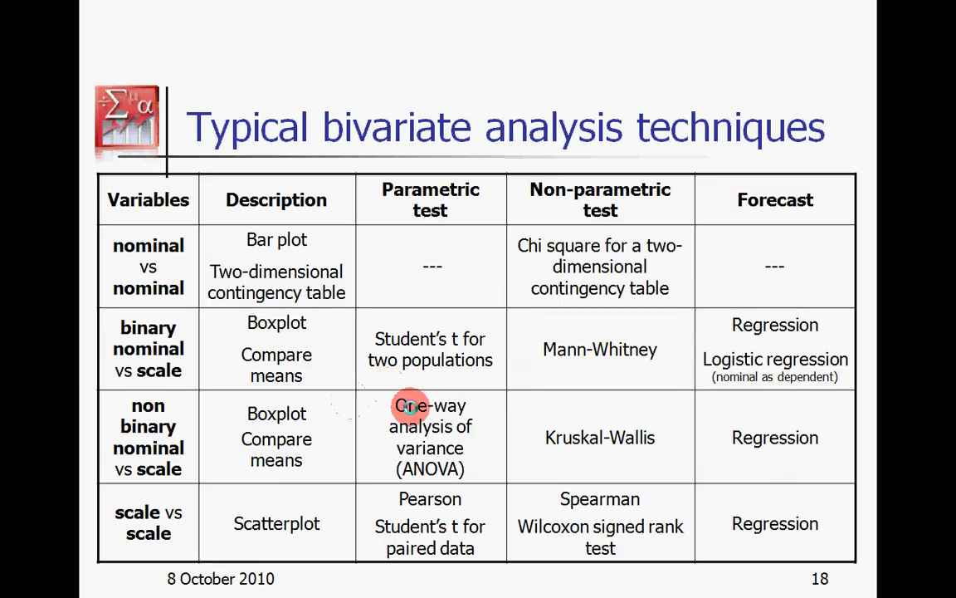